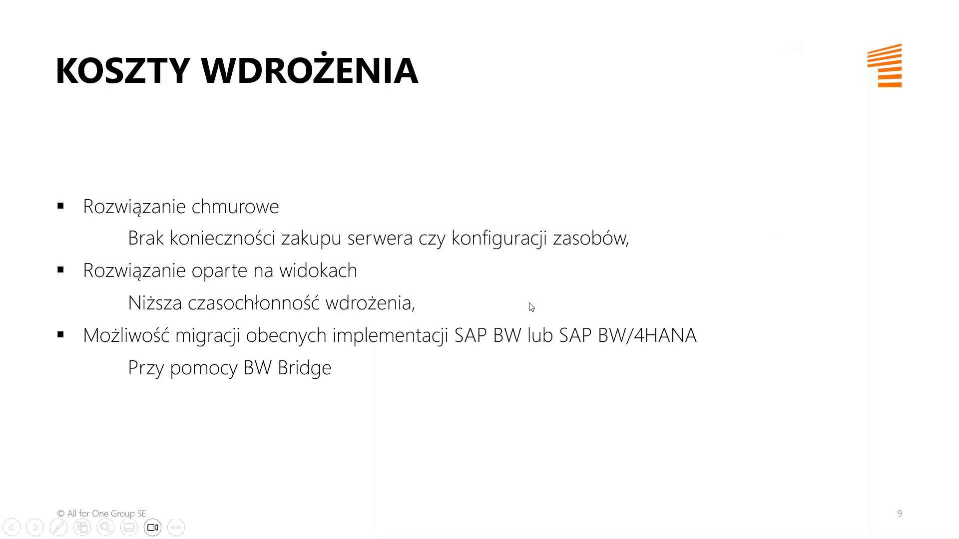
# Step: End the slide show and switch to the dane_grupy workbook in Excel to examine its column headers
pyautogui.press('Escape')
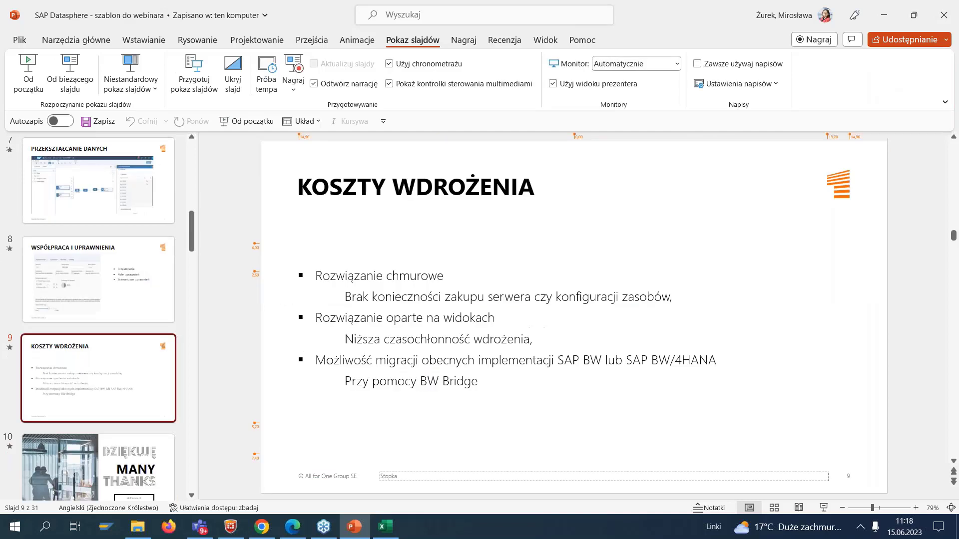
pyautogui.click(386, 527)
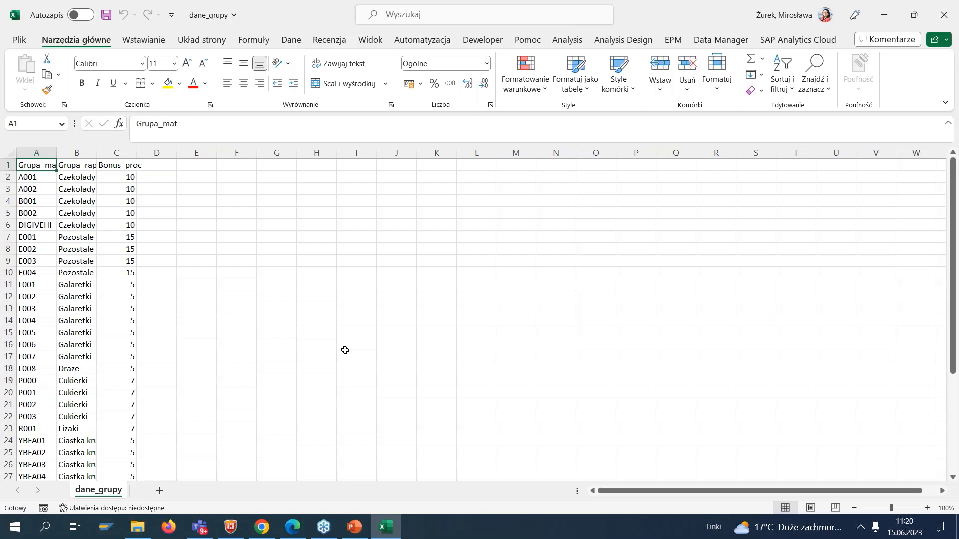
pyautogui.press('Right')
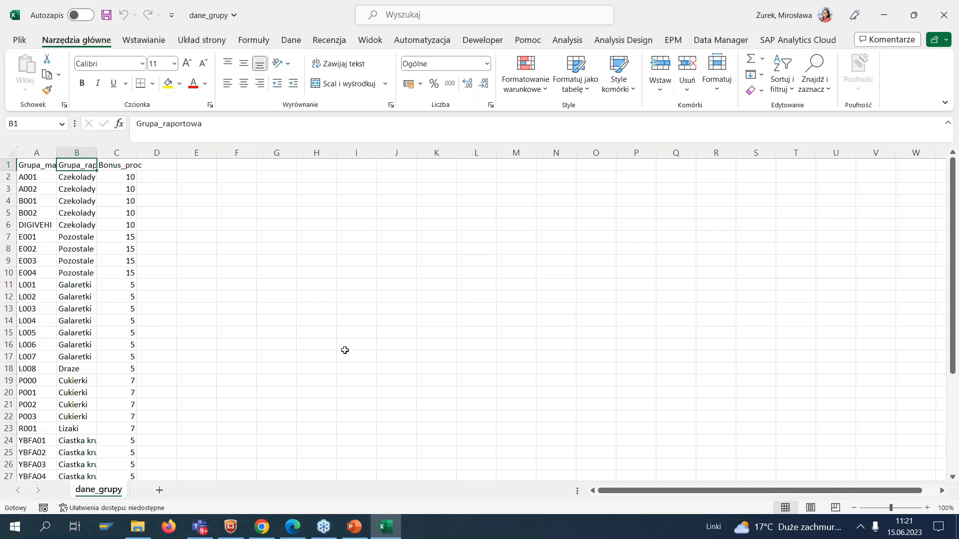
# Step: Switch to SAP Datasphere in Chrome and view the Business Builder start page
pyautogui.click(265, 531)
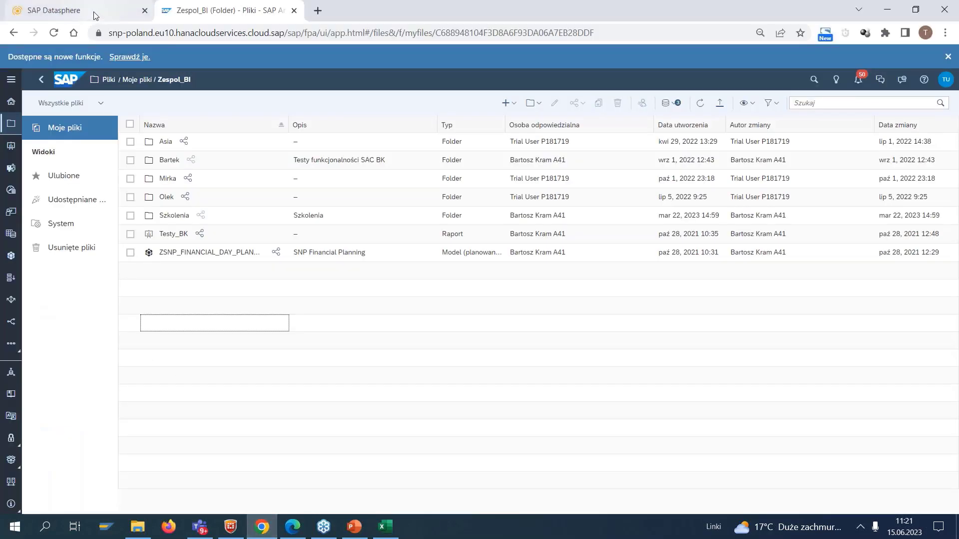
pyautogui.click(96, 16)
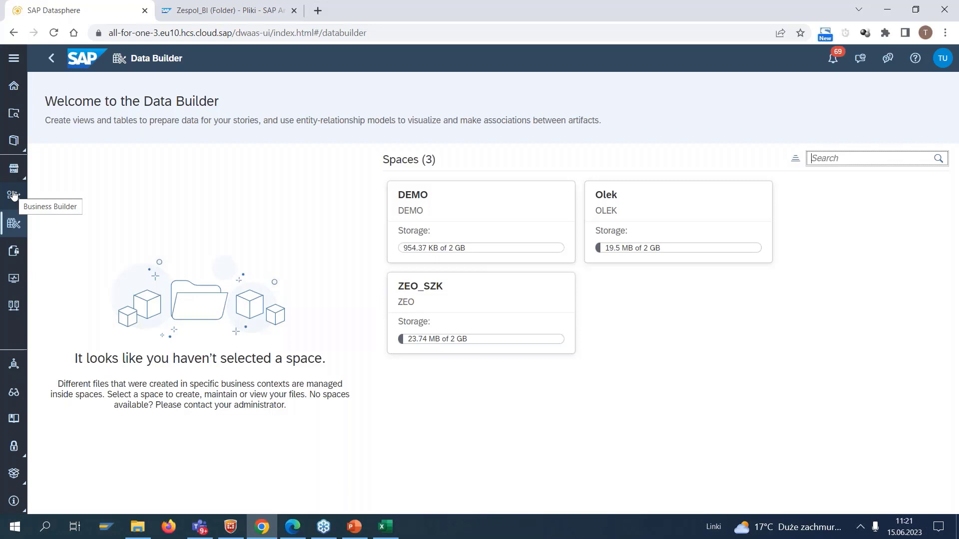
pyautogui.click(14, 195)
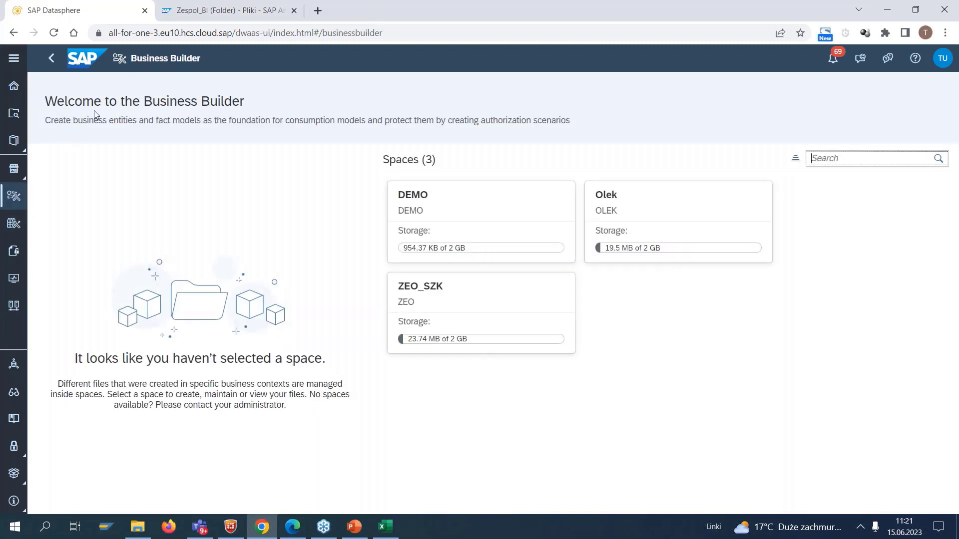
# Step: Open the ZEO_SZK space in the Data Builder
pyautogui.click(15, 224)
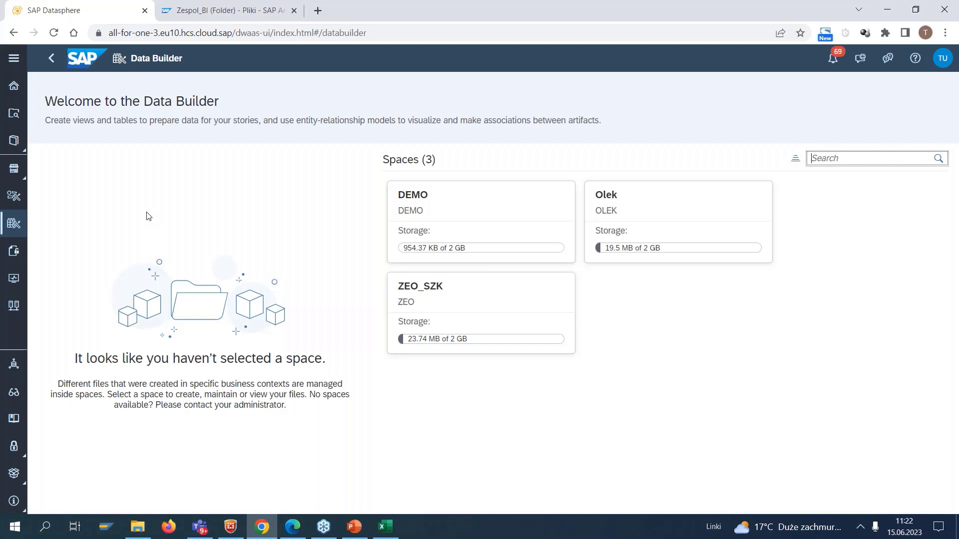
pyautogui.click(423, 298)
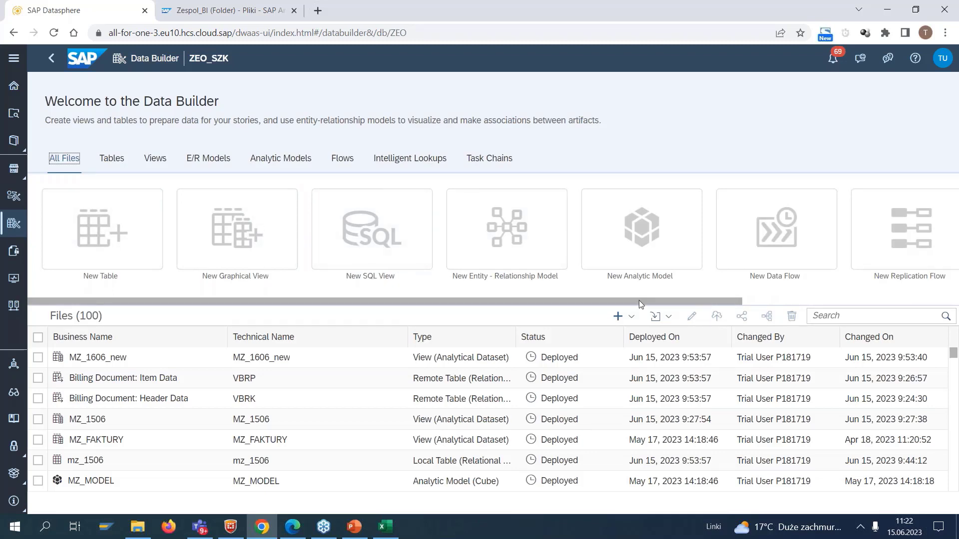
pyautogui.moveTo(643, 306); pyautogui.dragTo(522, 333)
# Step: Switch to the dane_grupy workbook in Excel, widen column A and examine the Grupa_mat, Grupa_raportowa and Bonus_proc columns
pyautogui.click(385, 527)
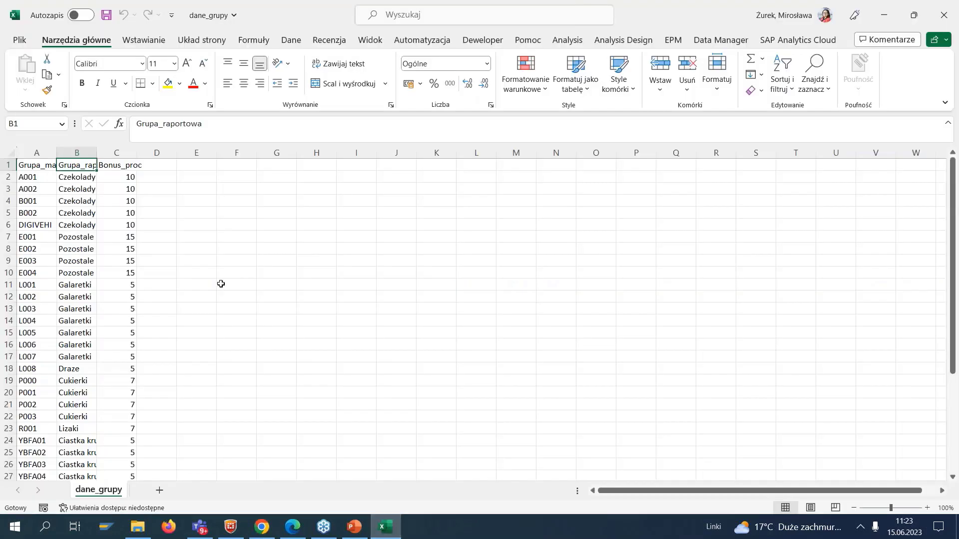
pyautogui.moveTo(58, 152); pyautogui.dragTo(72, 152)
pyautogui.click(53, 166)
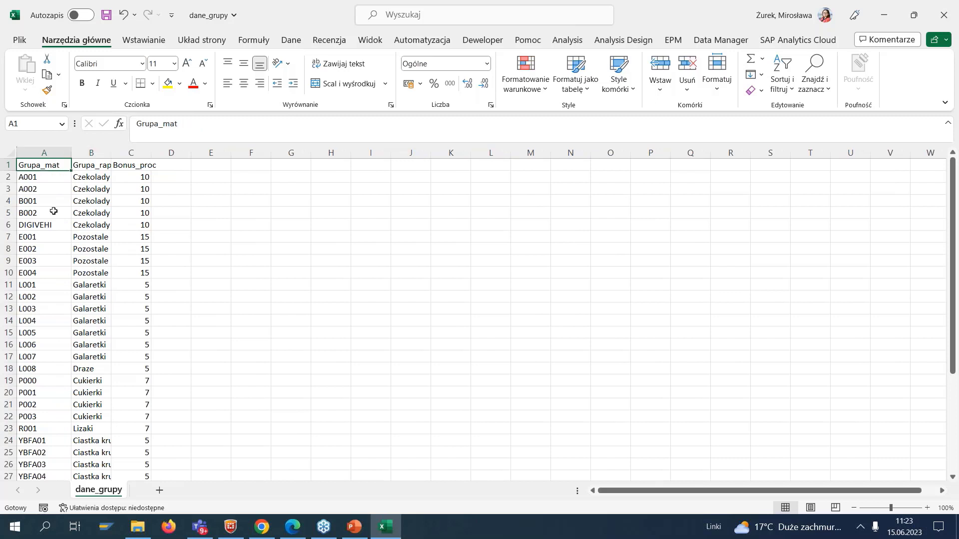
pyautogui.click(92, 168)
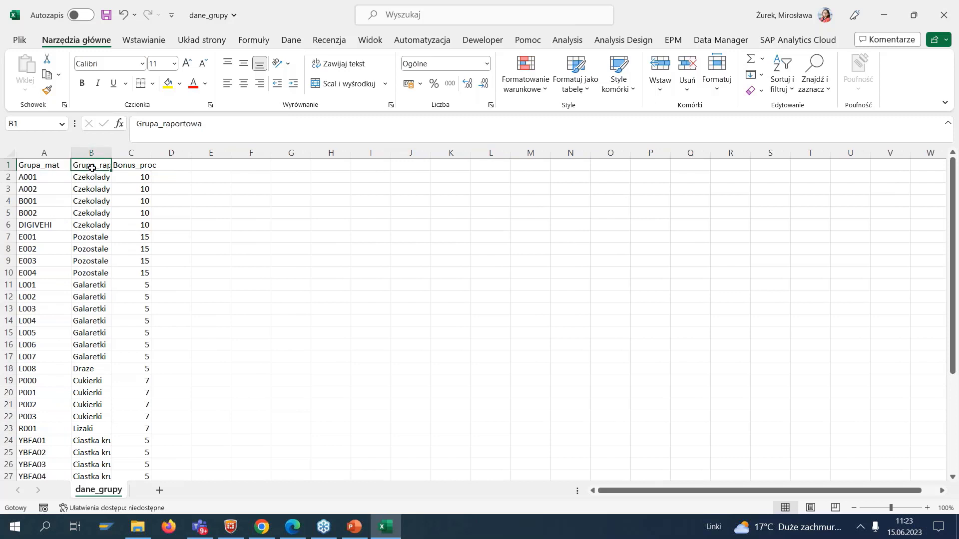
pyautogui.click(142, 165)
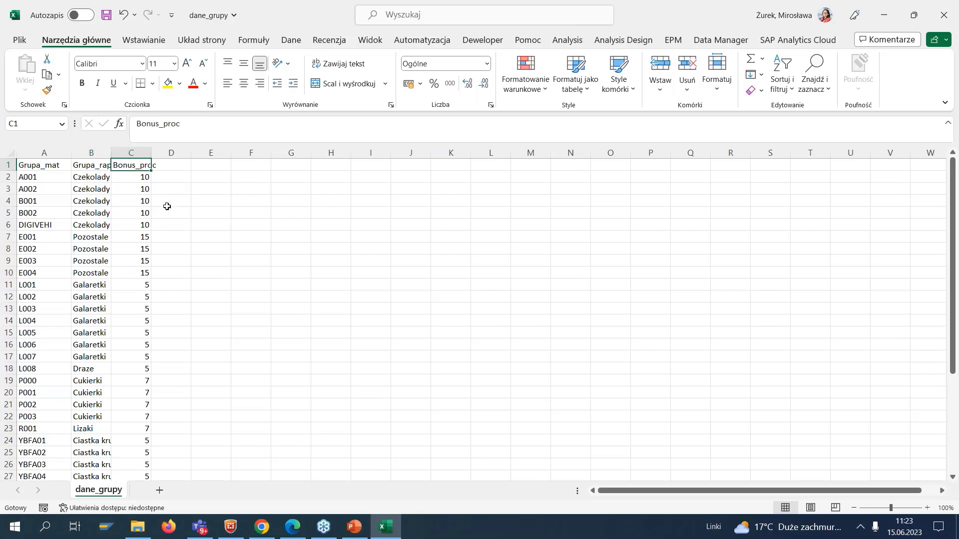
pyautogui.click(104, 165)
pyautogui.click(133, 164)
pyautogui.click(884, 15)
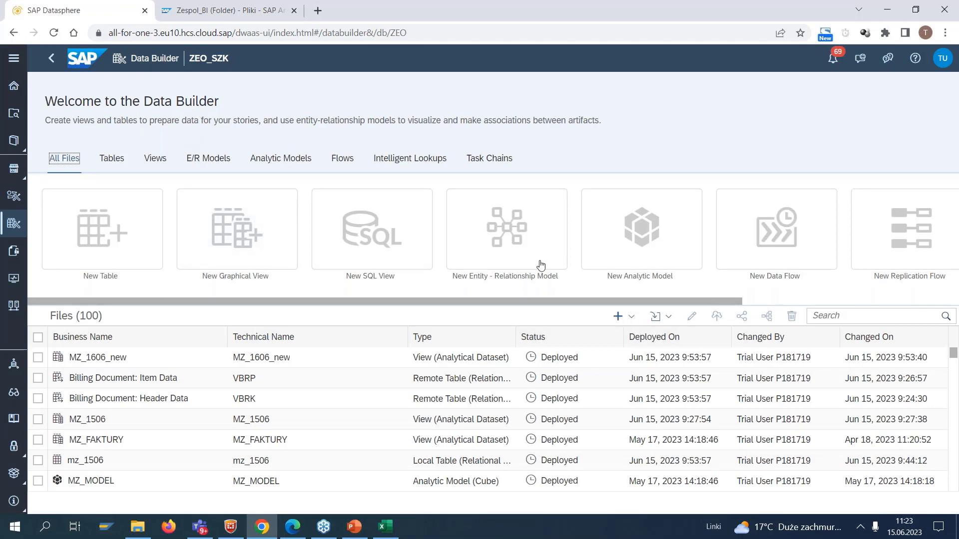
# Step: Upload dane_grupy.csv from the desktop as a CSV import, with the first row as column header and an auto-detected delimiter
pyautogui.click(673, 319)
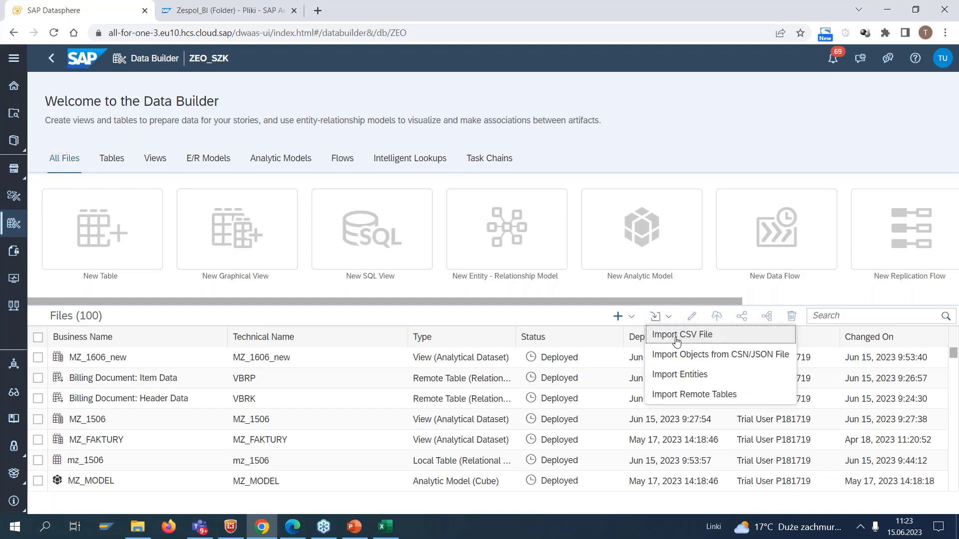
pyautogui.click(677, 341)
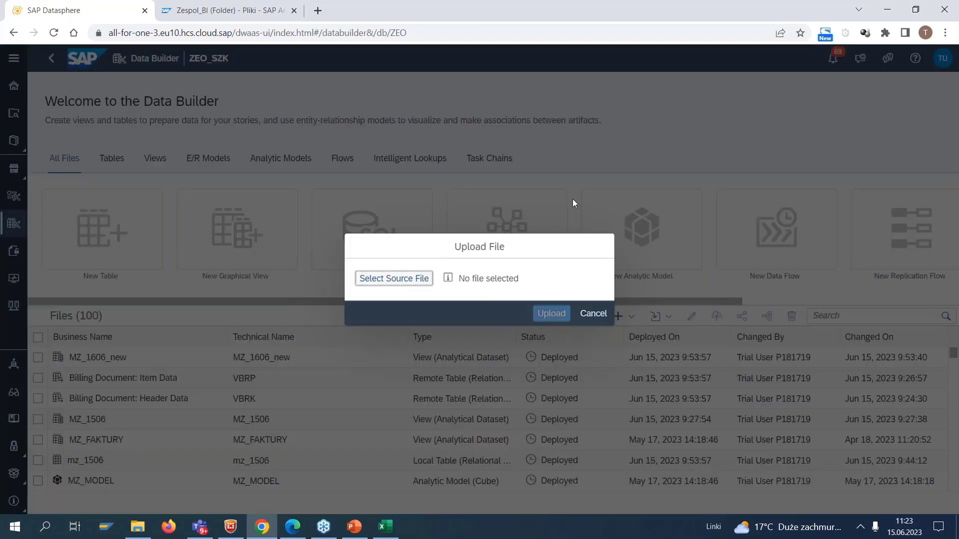
pyautogui.click(421, 284)
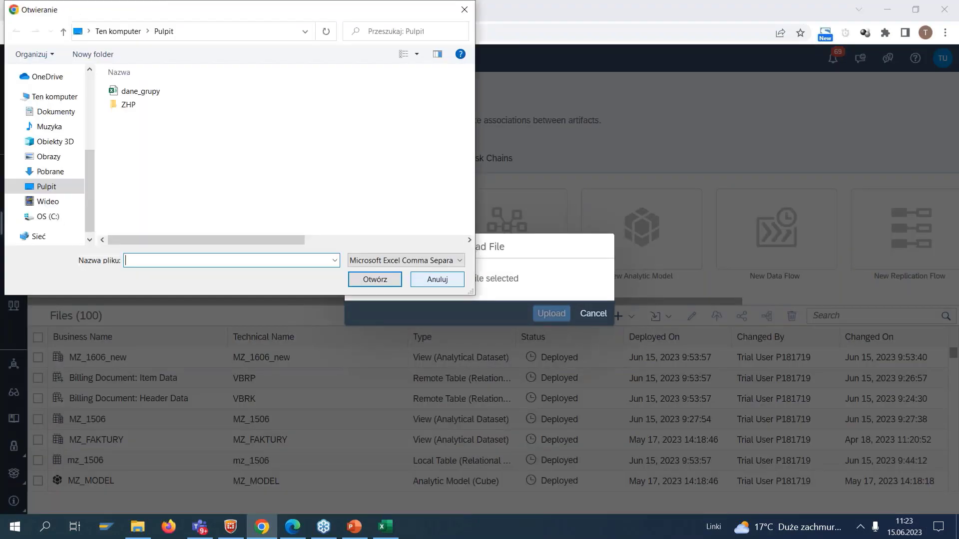
pyautogui.click(151, 97)
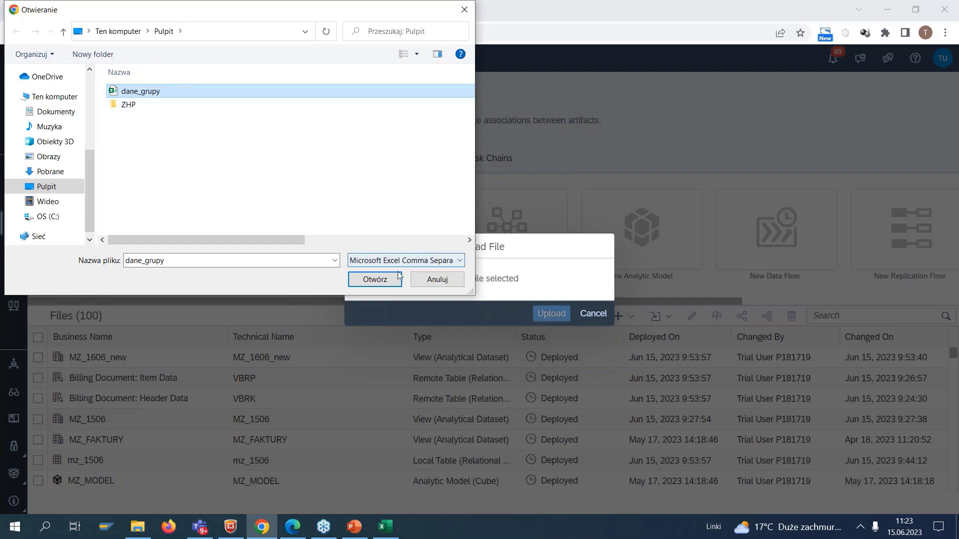
pyautogui.click(384, 283)
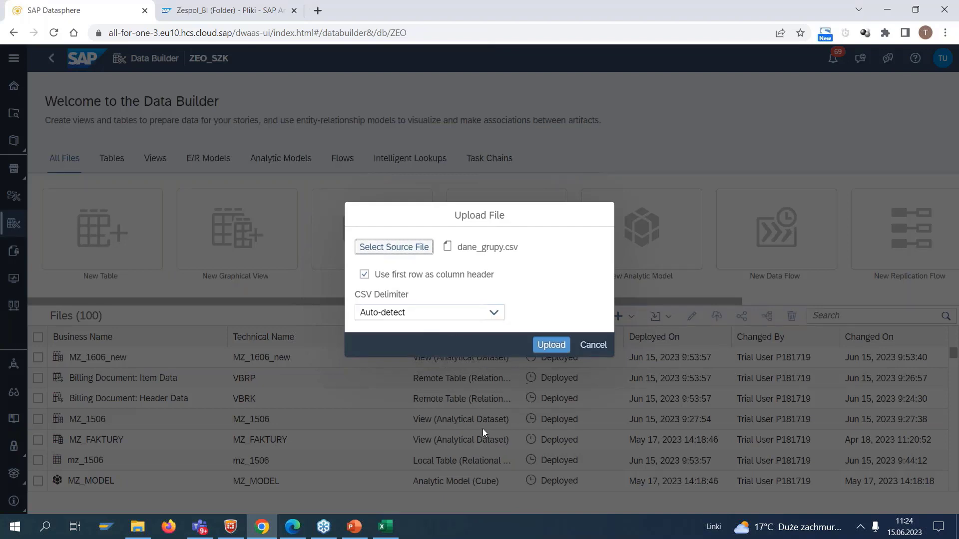
pyautogui.click(551, 346)
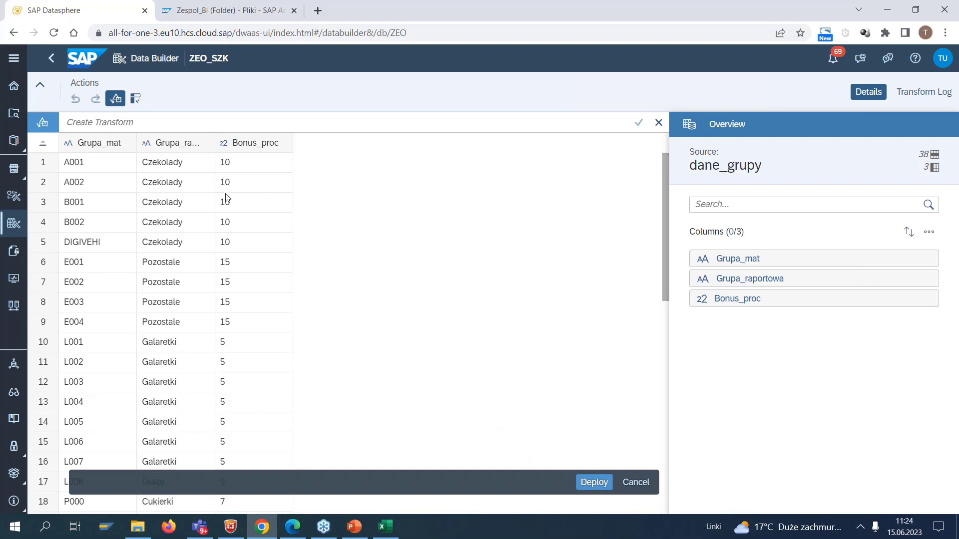
# Step: Deploy the imported data as a table with the business name Webi_1516
pyautogui.click(139, 122)
pyautogui.click(590, 484)
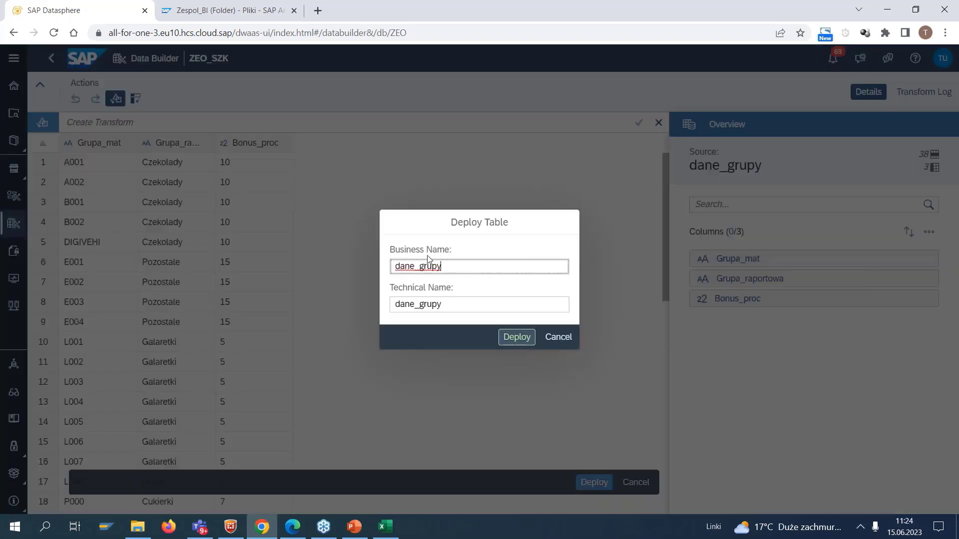
pyautogui.moveTo(467, 266); pyautogui.dragTo(356, 265)
pyautogui.write('Webi')
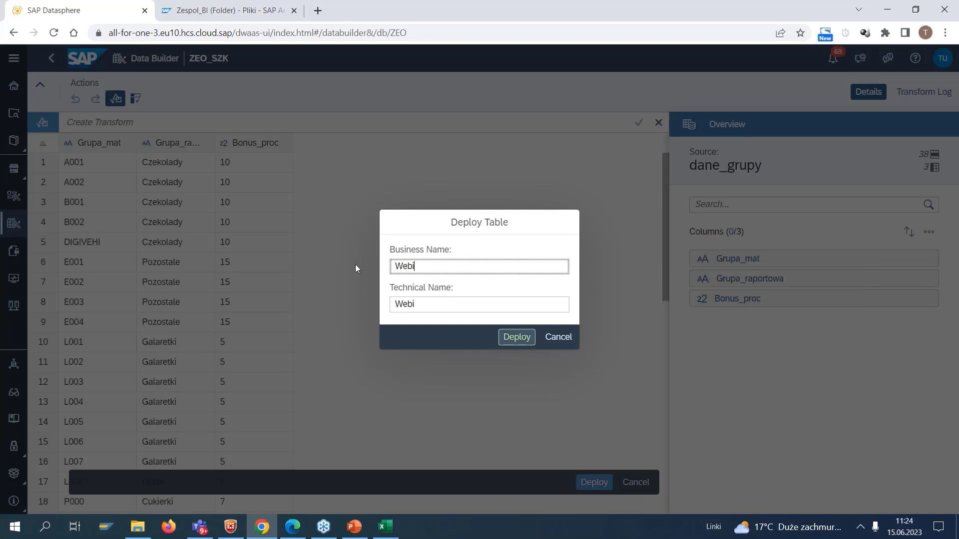
pyautogui.write('_1516')
pyautogui.click(514, 342)
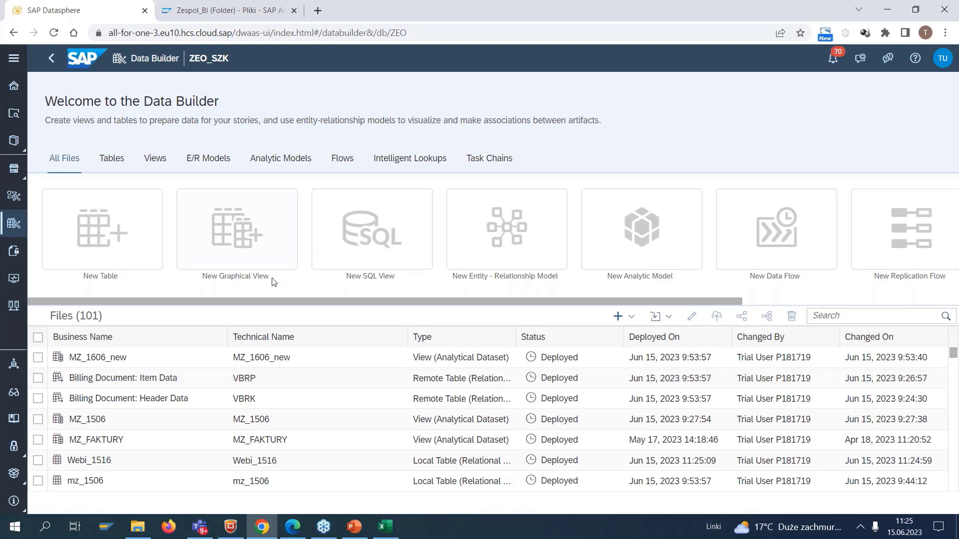
# Step: Create a new graphical view and list the S4H_LIVE_DATAFLOW connection's ABAP tables by table name
pyautogui.click(219, 234)
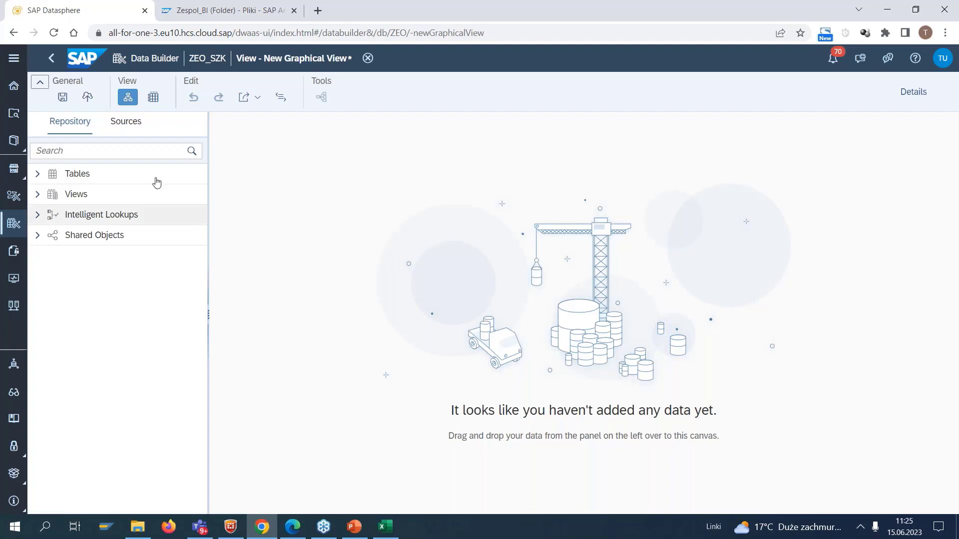
pyautogui.click(126, 128)
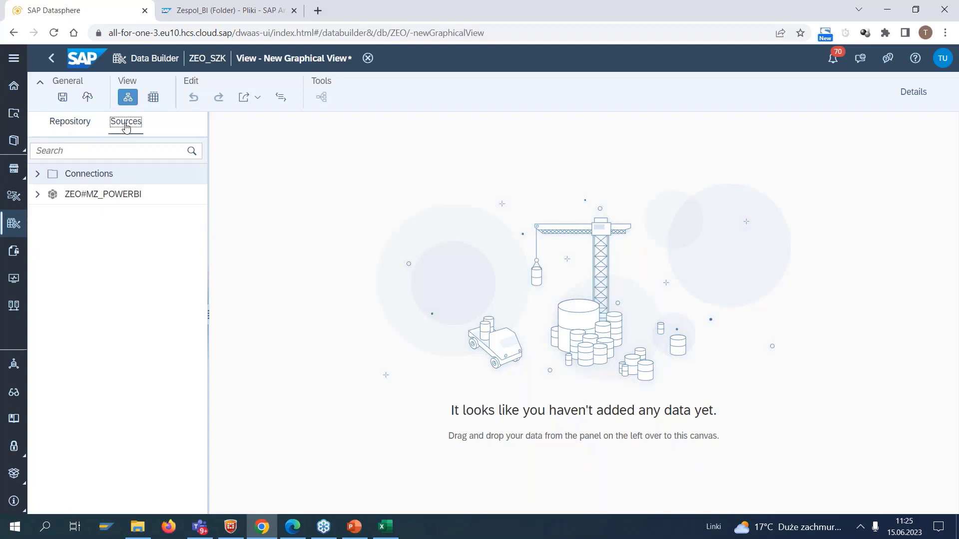
pyautogui.click(37, 175)
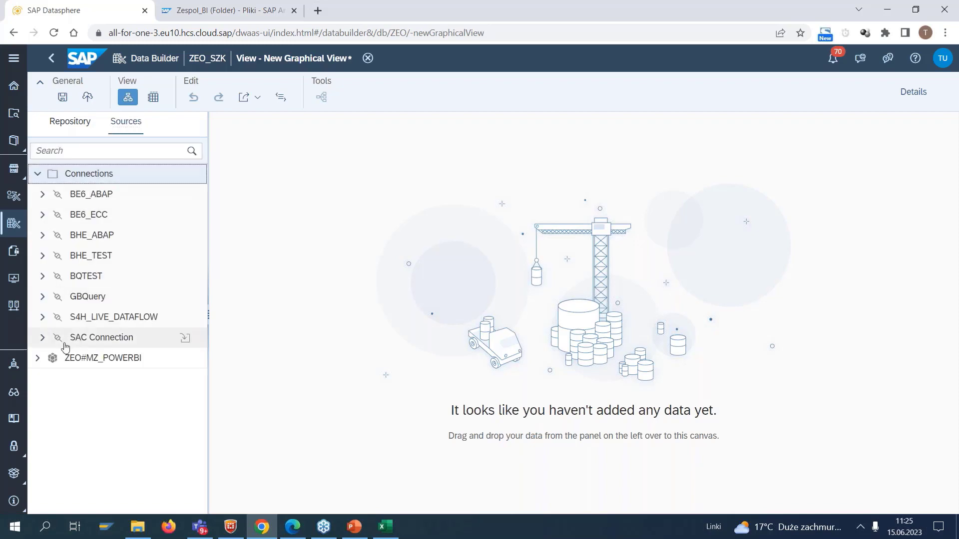
pyautogui.click(42, 318)
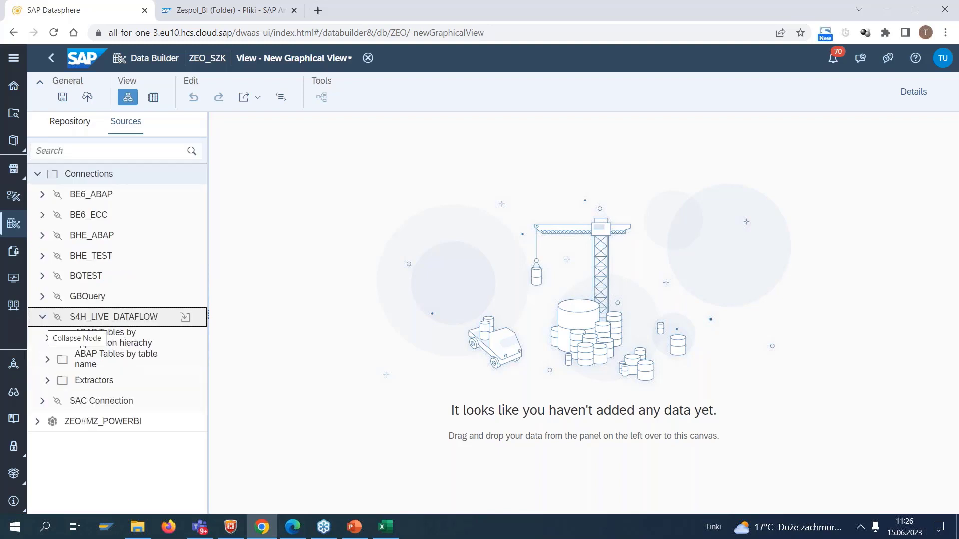
pyautogui.click(48, 361)
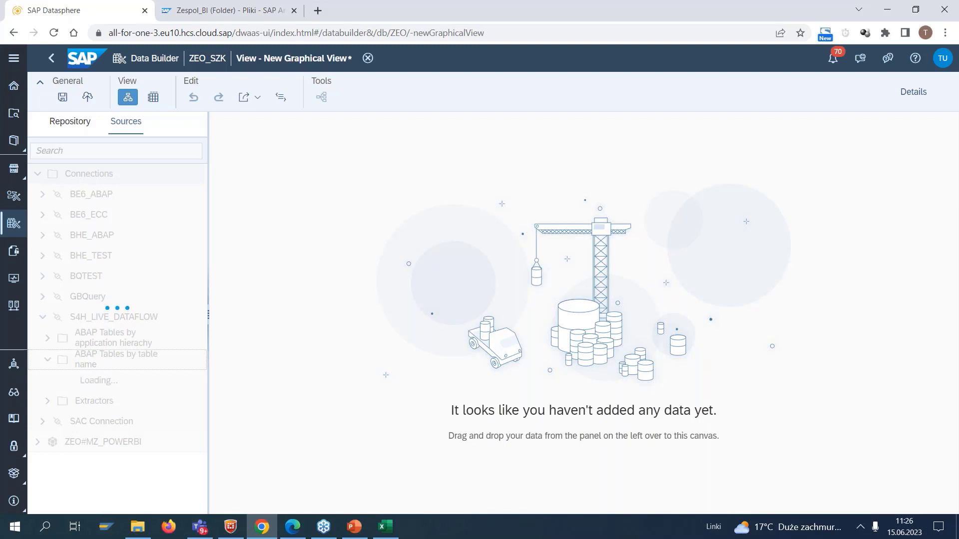
# Step: Widen the source list and expand the V table group and its VB subgroup
pyautogui.moveTo(202, 262); pyautogui.dragTo(205, 495)
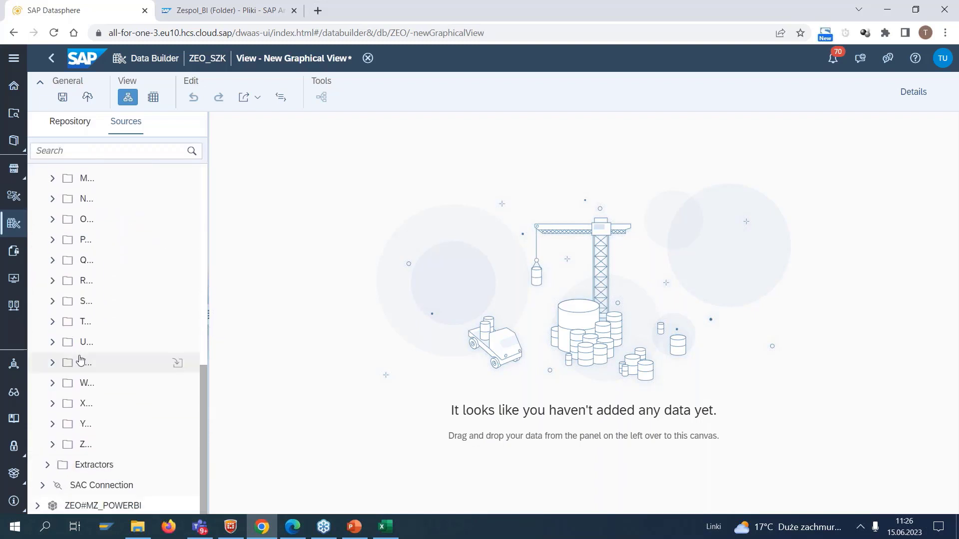
pyautogui.click(52, 363)
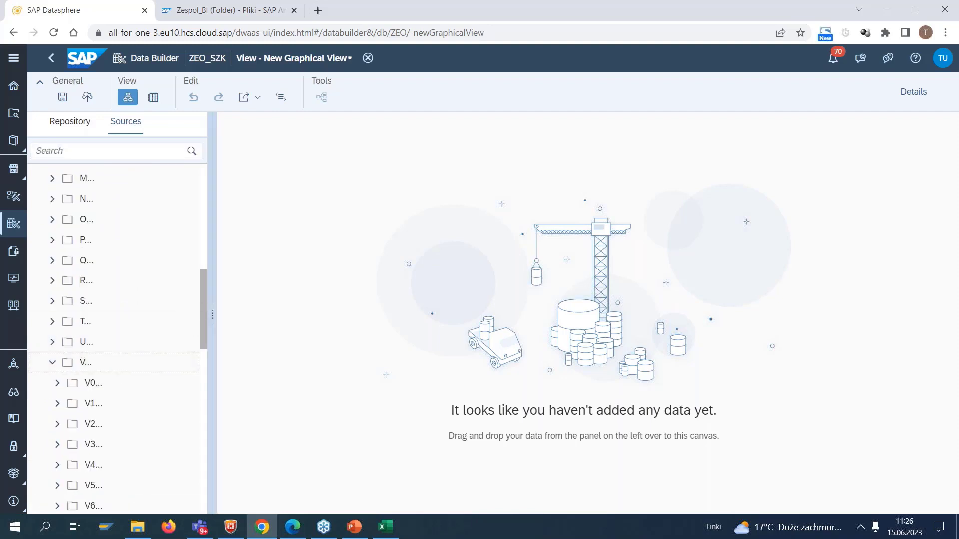
pyautogui.moveTo(203, 310); pyautogui.dragTo(204, 357)
pyautogui.press('Right')
pyautogui.press('Right')
pyautogui.press('Right')
pyautogui.press('Right')
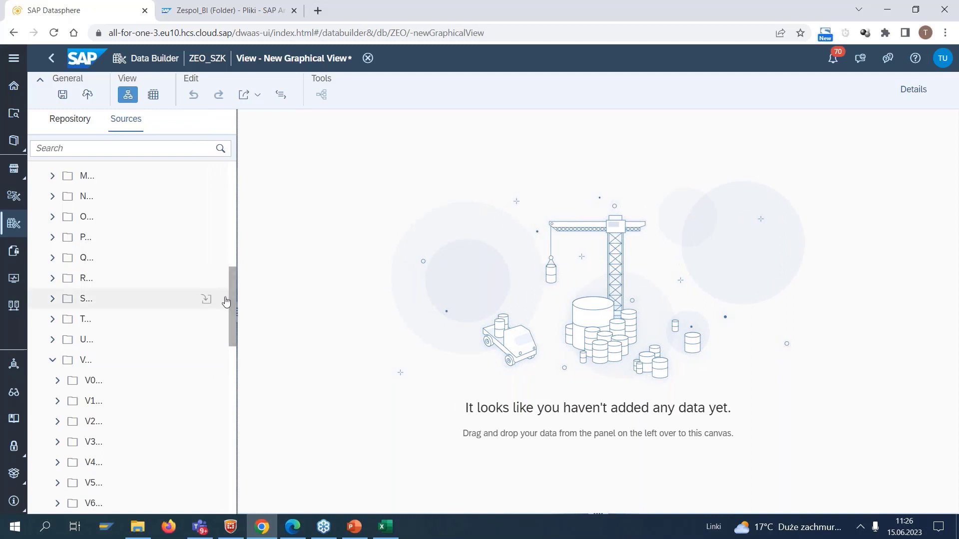
pyautogui.click(228, 300)
pyautogui.moveTo(230, 326); pyautogui.dragTo(231, 406)
pyautogui.click(57, 260)
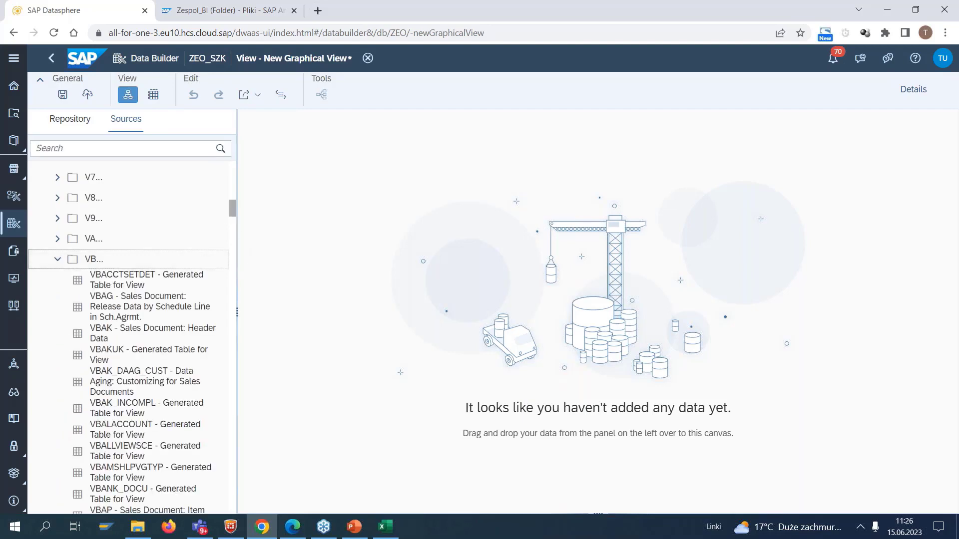
# Step: Add the VBRK billing header table to the view canvas and join the VBRP billing item table to it
pyautogui.scroll(-3, 230, 220)
pyautogui.moveTo(230, 233); pyautogui.dragTo(244, 441)
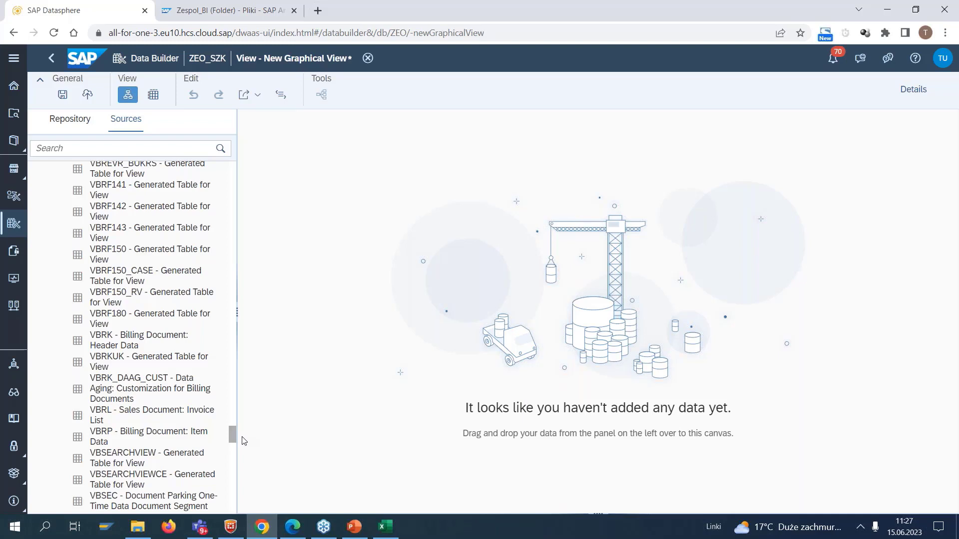
pyautogui.moveTo(108, 346); pyautogui.dragTo(408, 272)
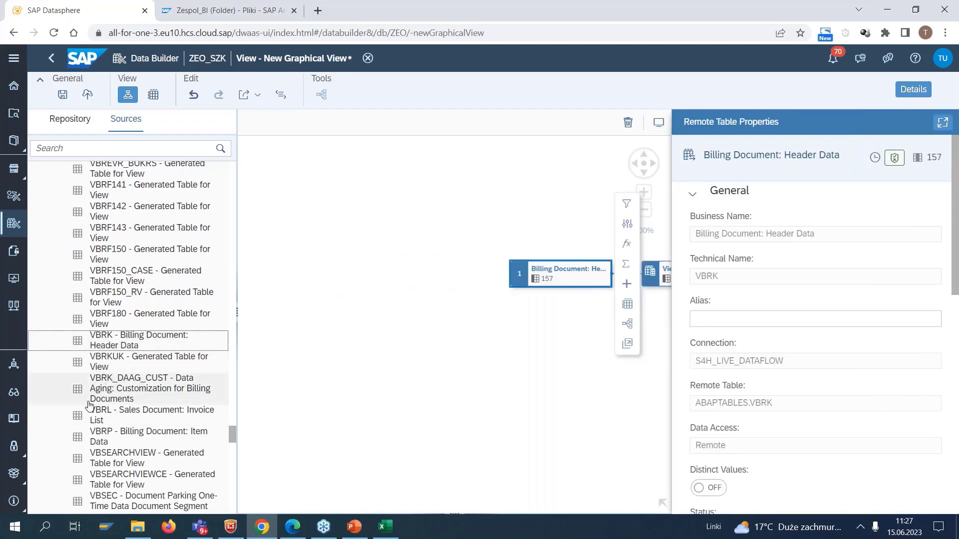
pyautogui.moveTo(116, 442); pyautogui.dragTo(621, 286)
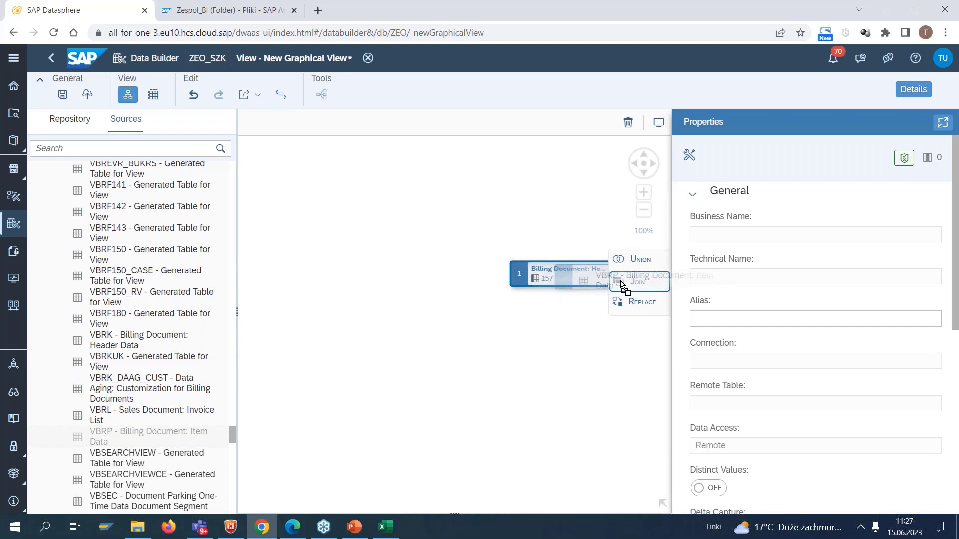
pyautogui.moveTo(622, 285)
pyautogui.mouseDown()
pyautogui.moveTo(636, 280)
pyautogui.moveTo(629, 283)
pyautogui.mouseUp()
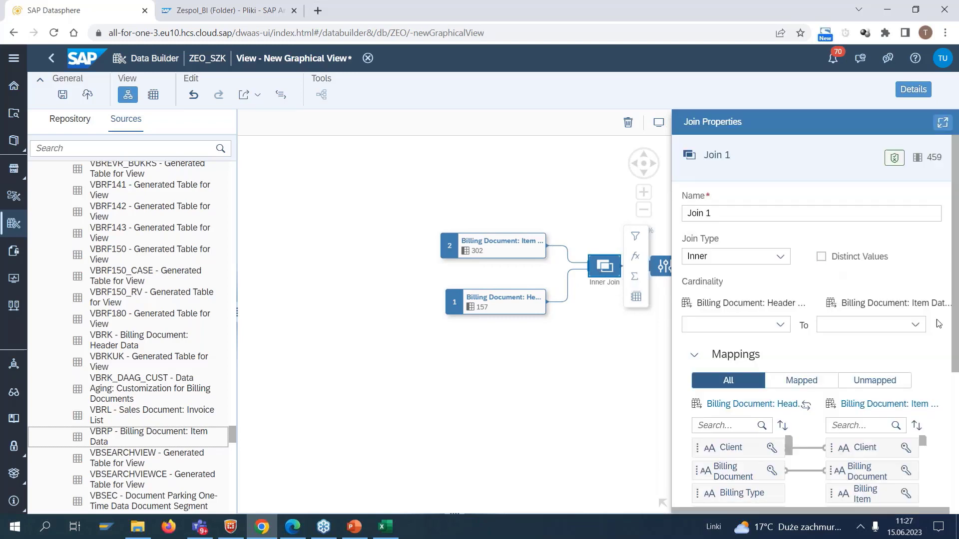
# Step: Review the inner join's column mappings and the available join types, and close the join's properties
pyautogui.moveTo(956, 302); pyautogui.dragTo(957, 402)
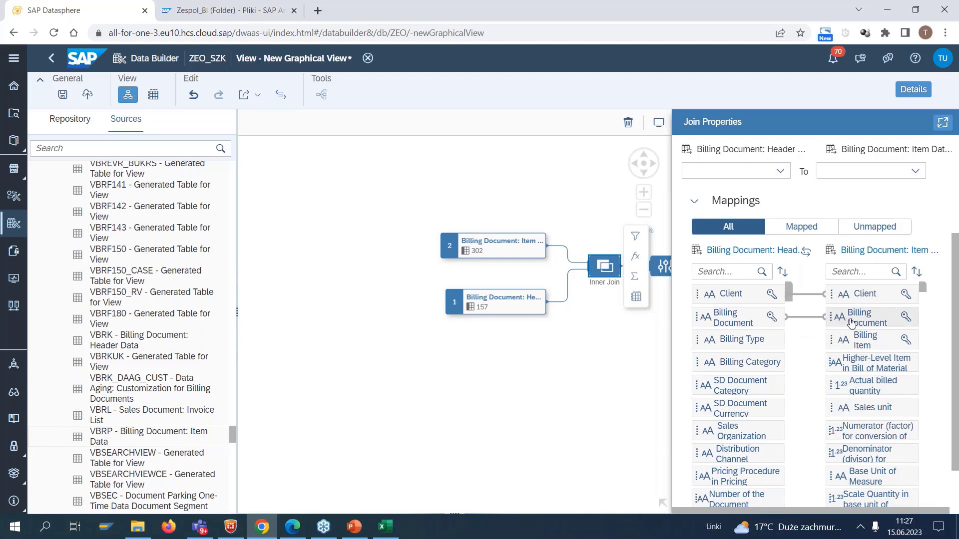
pyautogui.moveTo(955, 343); pyautogui.dragTo(957, 250)
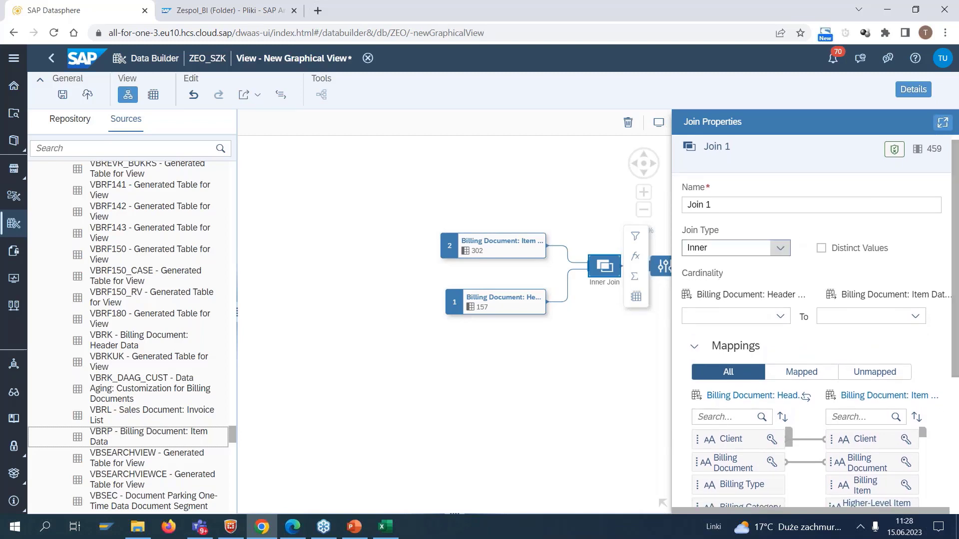
pyautogui.click(781, 248)
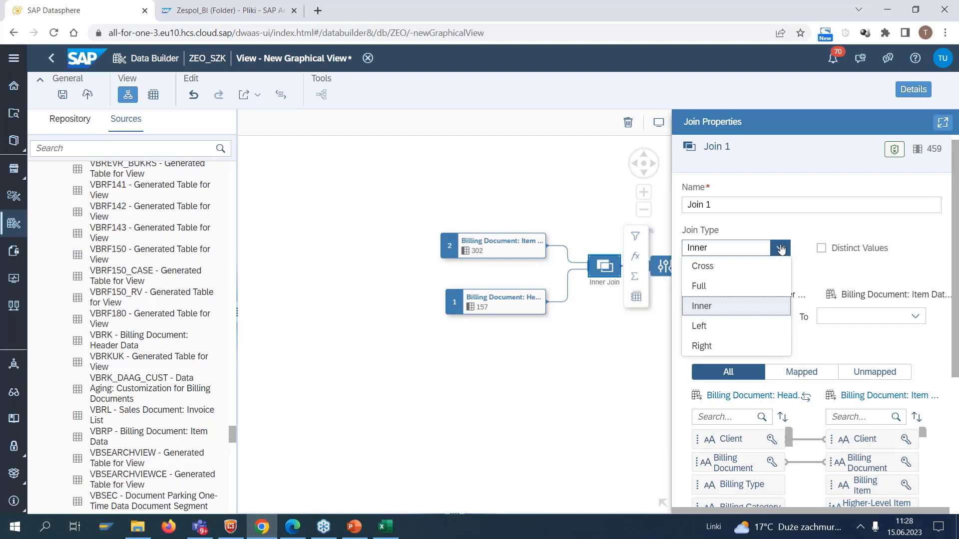
pyautogui.click(579, 389)
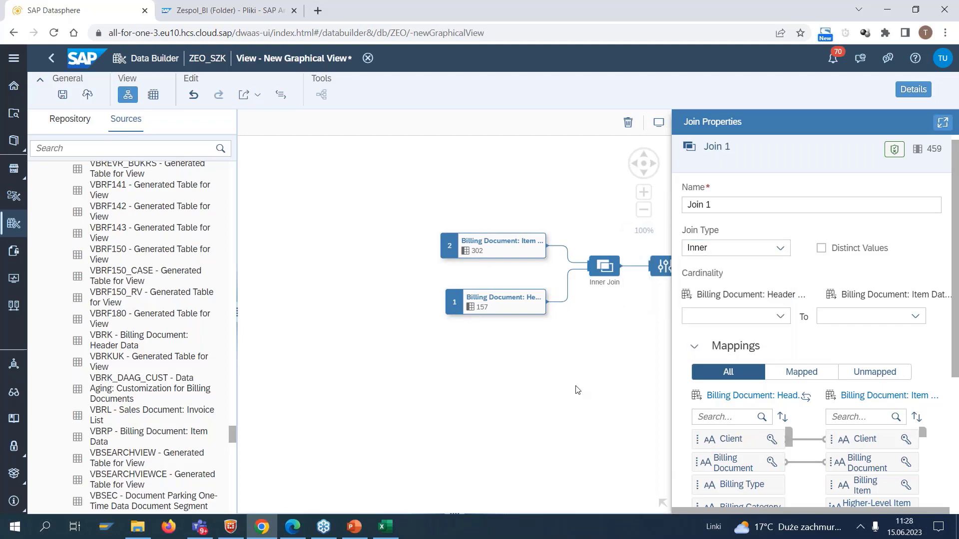
pyautogui.click(908, 92)
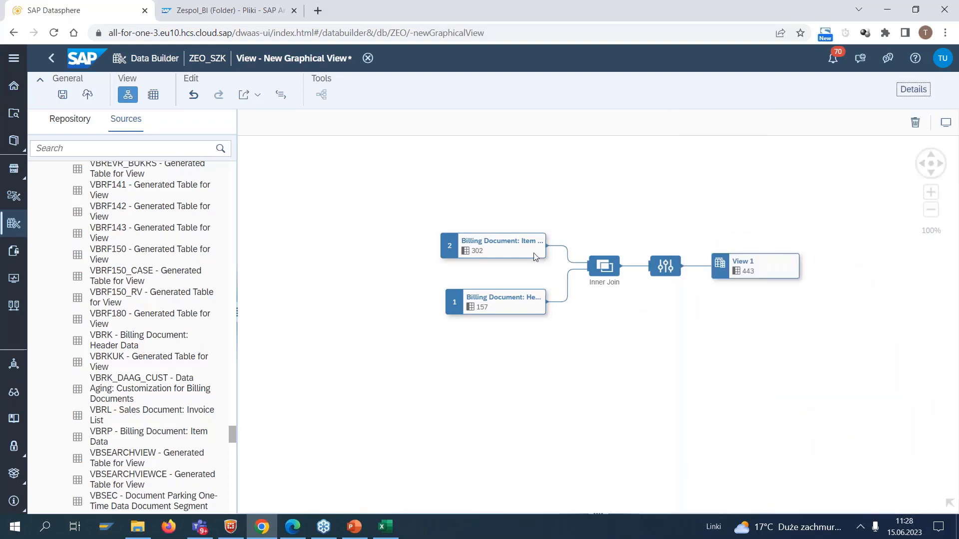
pyautogui.click(481, 252)
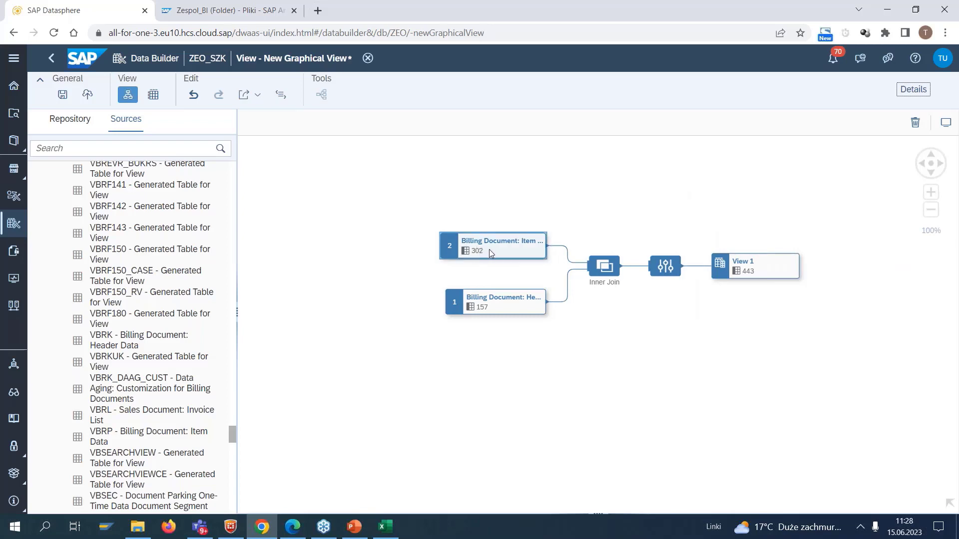
pyautogui.click(508, 311)
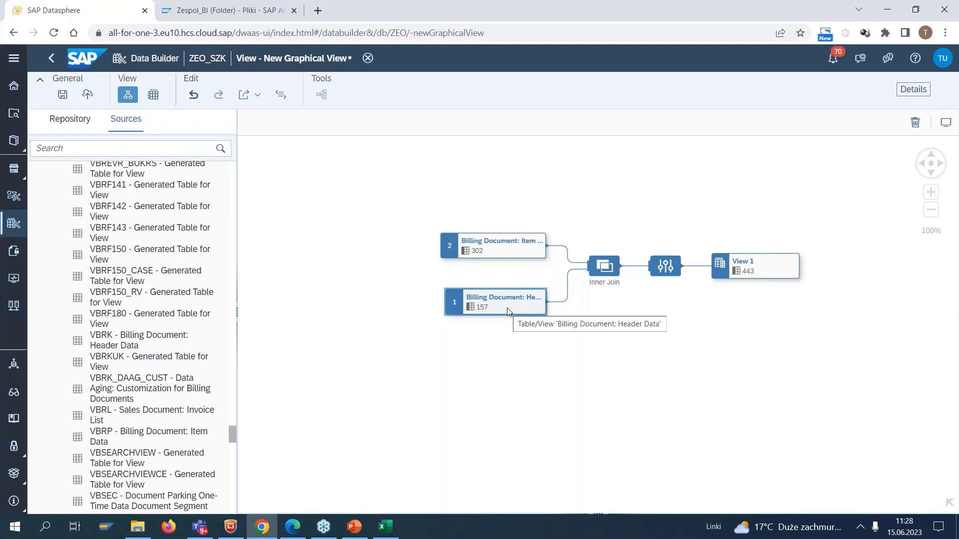
pyautogui.click(502, 250)
pyautogui.click(510, 310)
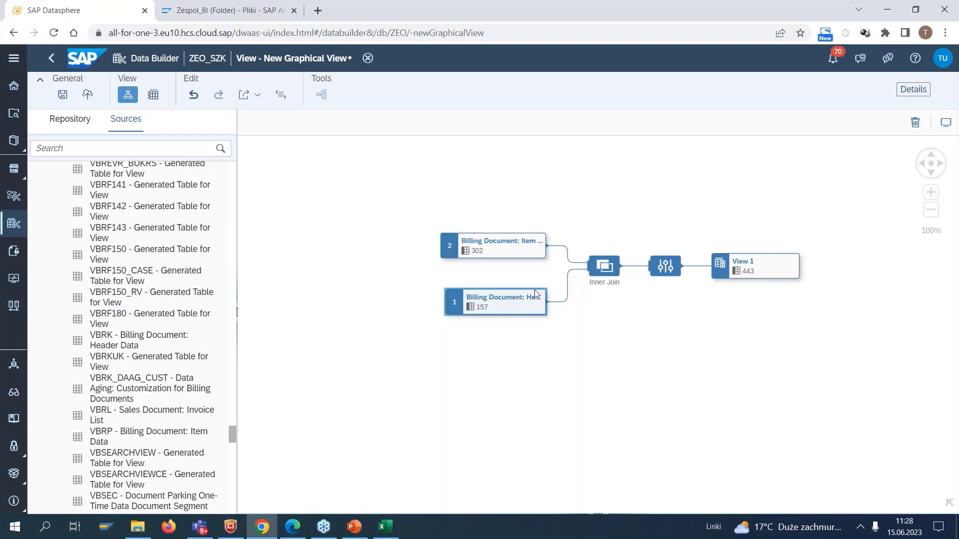
# Step: Open the properties of the projection node after the join and exclude all of its columns
pyautogui.click(670, 268)
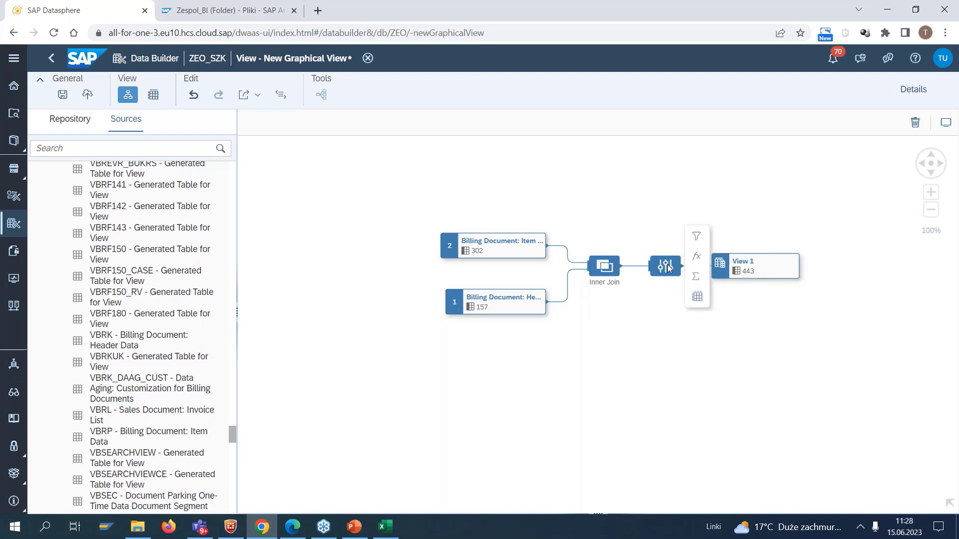
pyautogui.click(912, 91)
pyautogui.click(912, 91)
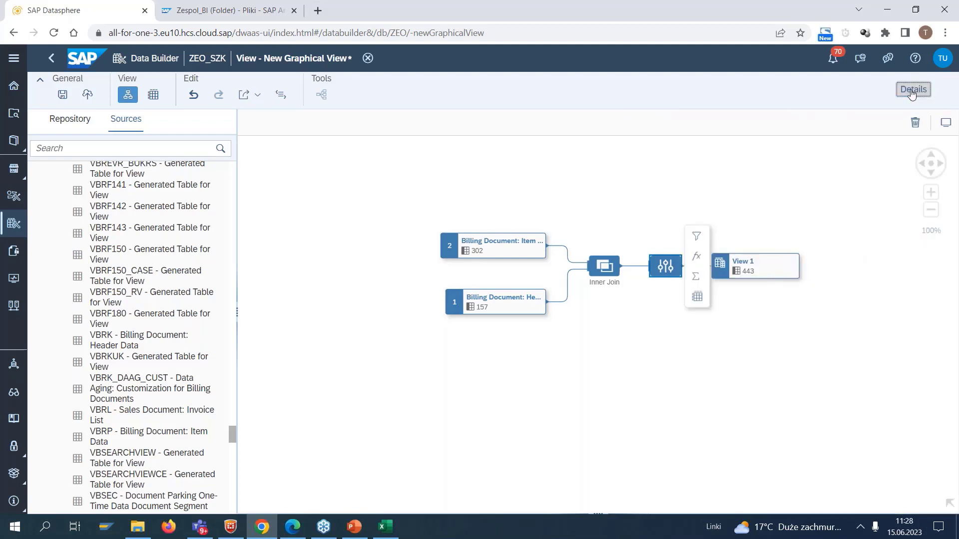
pyautogui.click(912, 91)
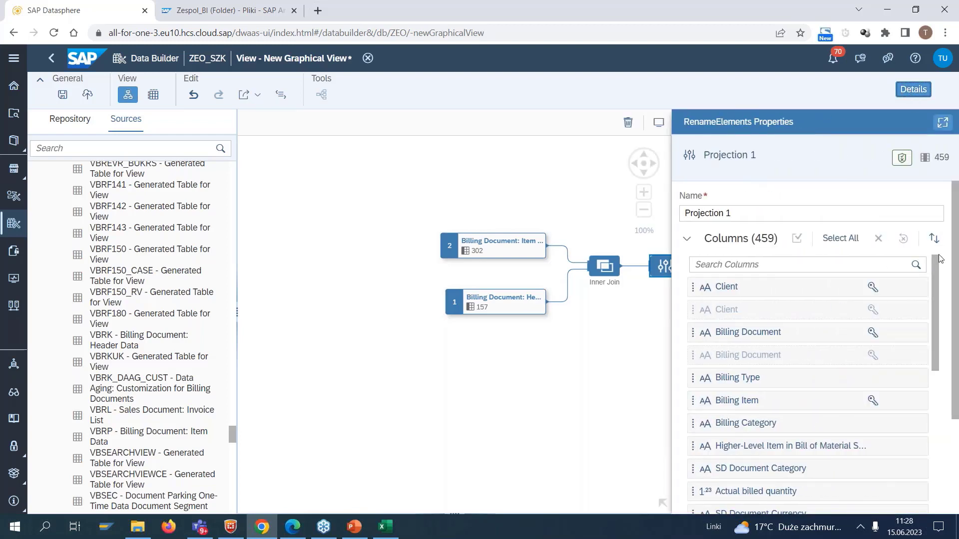
pyautogui.scroll(-1, 957, 261)
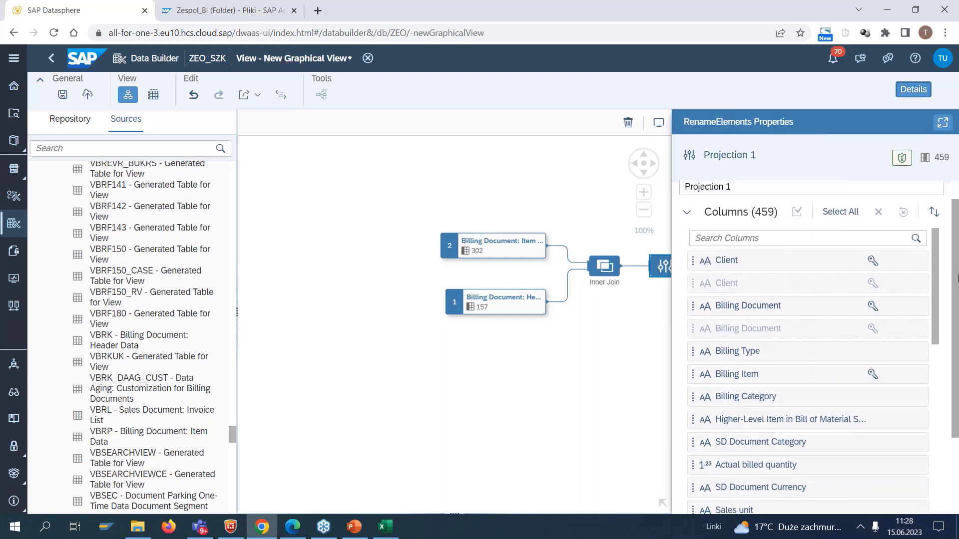
pyautogui.scroll(1, 956, 253)
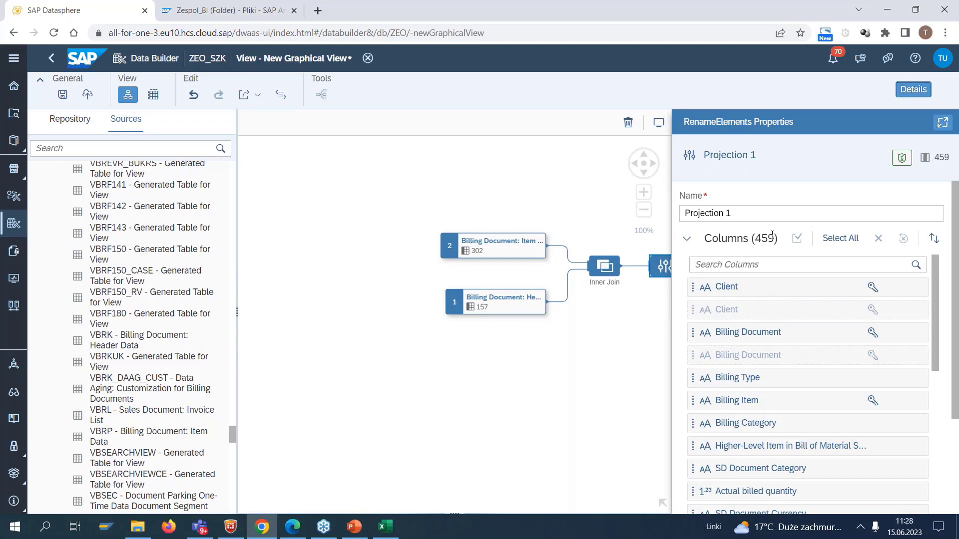
pyautogui.click(840, 242)
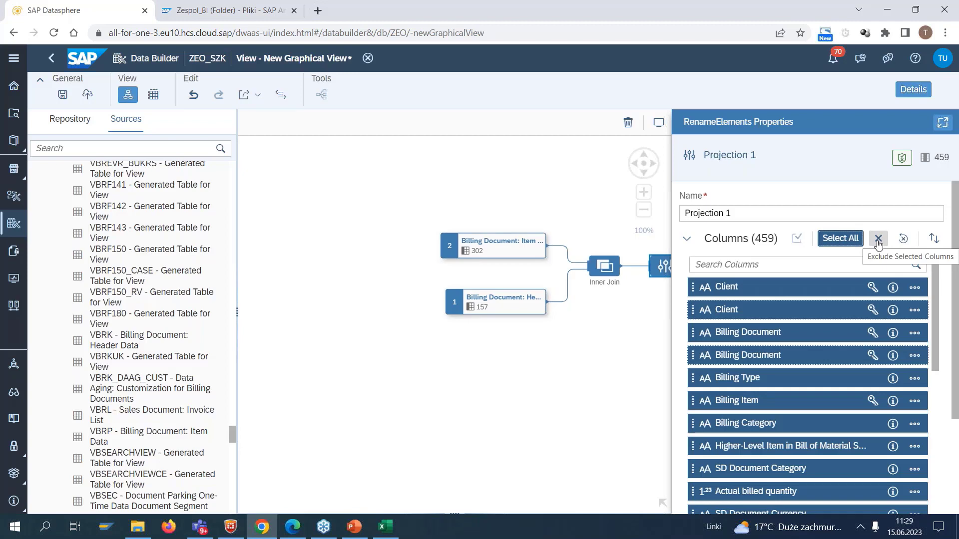
pyautogui.click(878, 240)
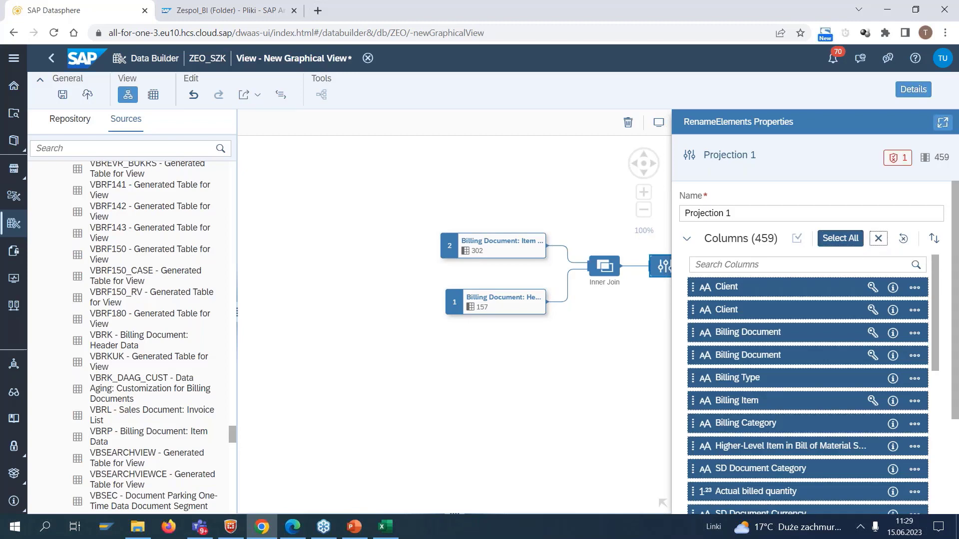
pyautogui.click(836, 239)
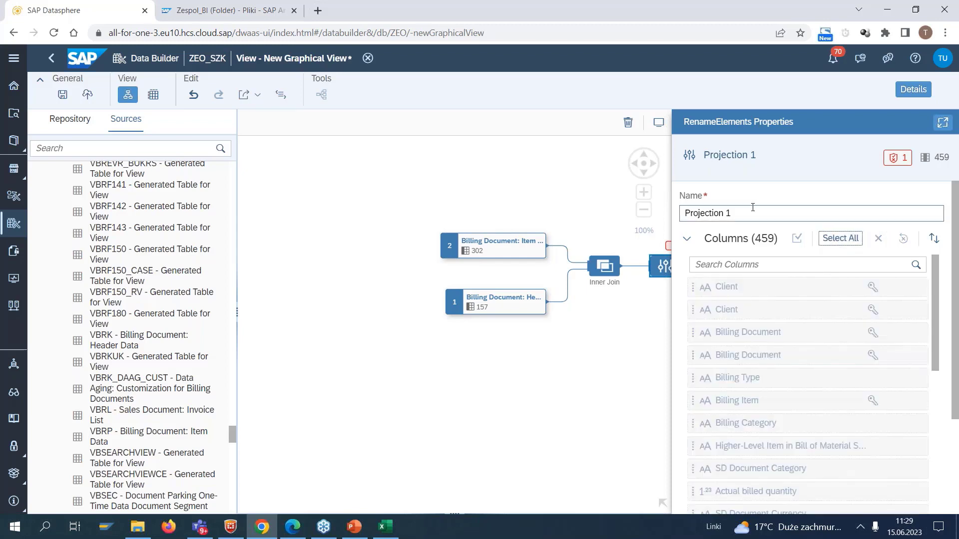
# Step: Restore the first Billing Document column and the Billing Item column in the projection
pyautogui.moveTo(880, 339)
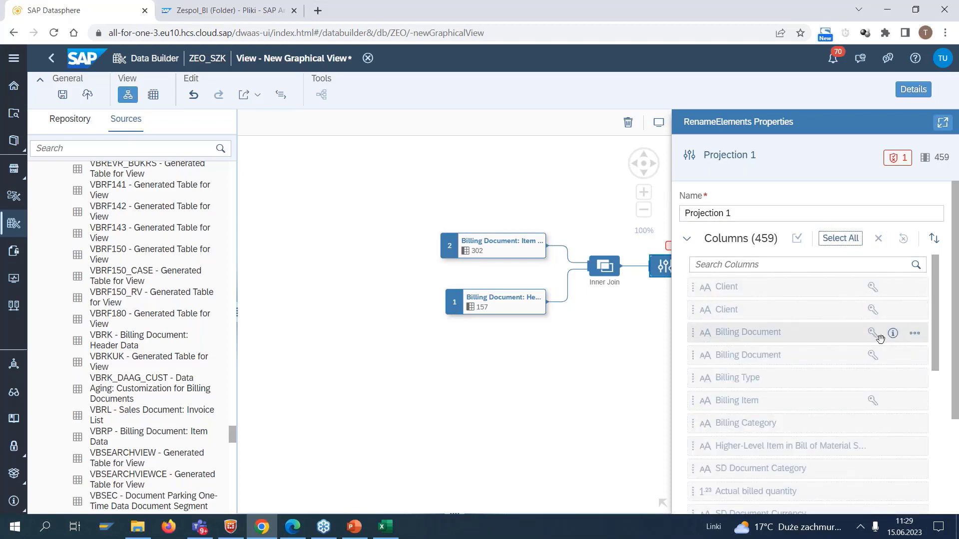
pyautogui.click(917, 339)
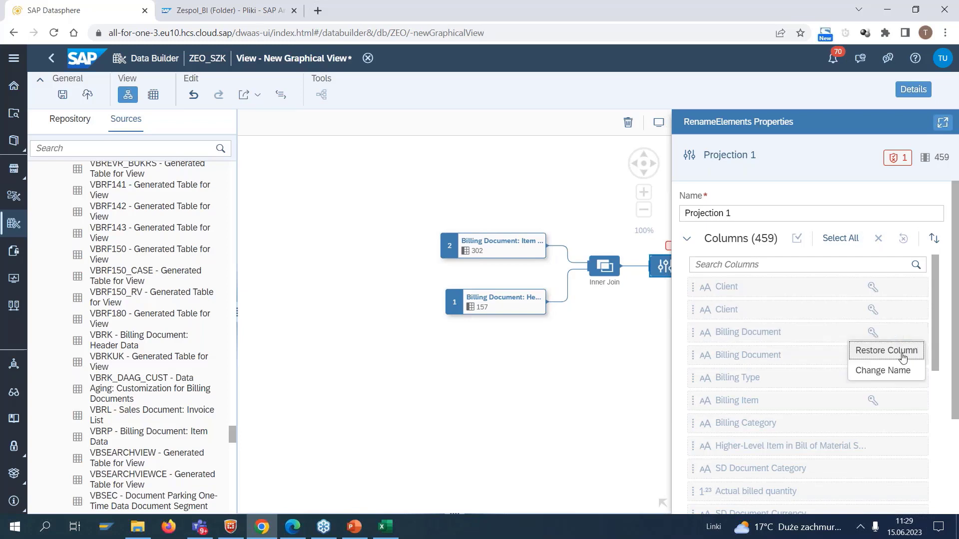
pyautogui.click(897, 350)
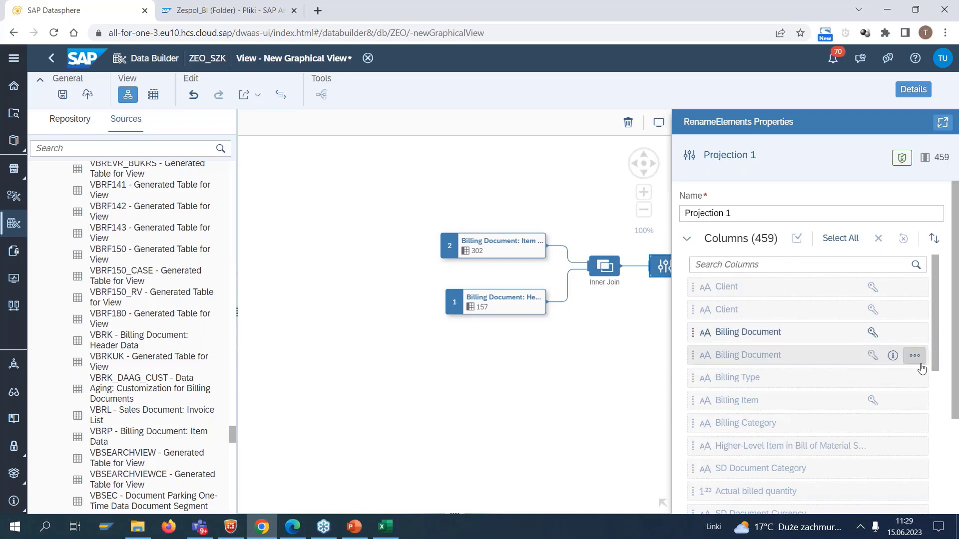
pyautogui.click(917, 405)
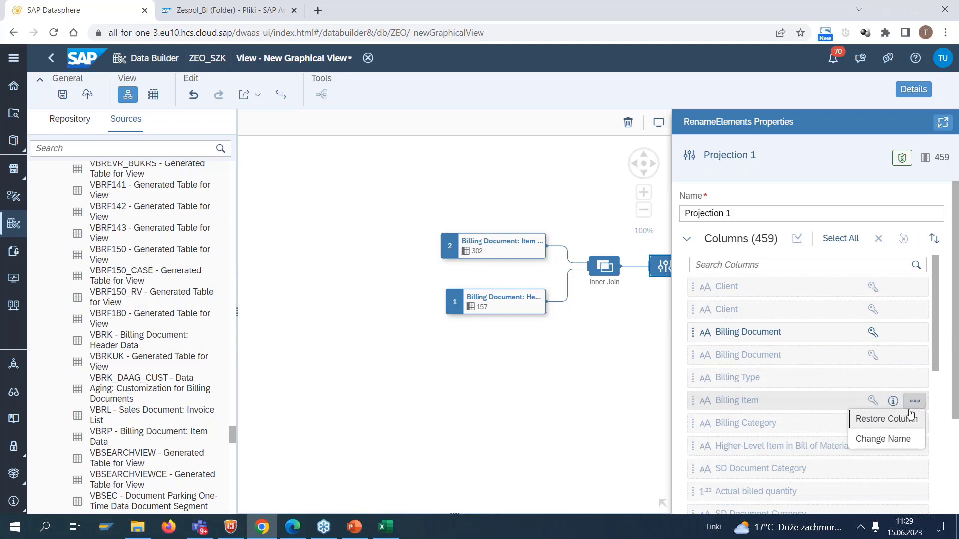
pyautogui.click(903, 422)
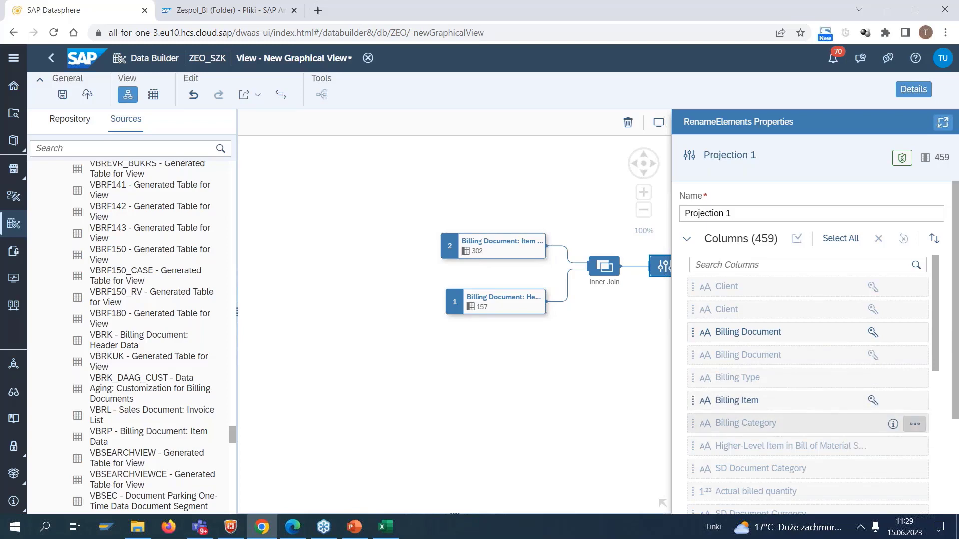
# Step: Shorten the projection node's name to Projec
pyautogui.click(737, 213)
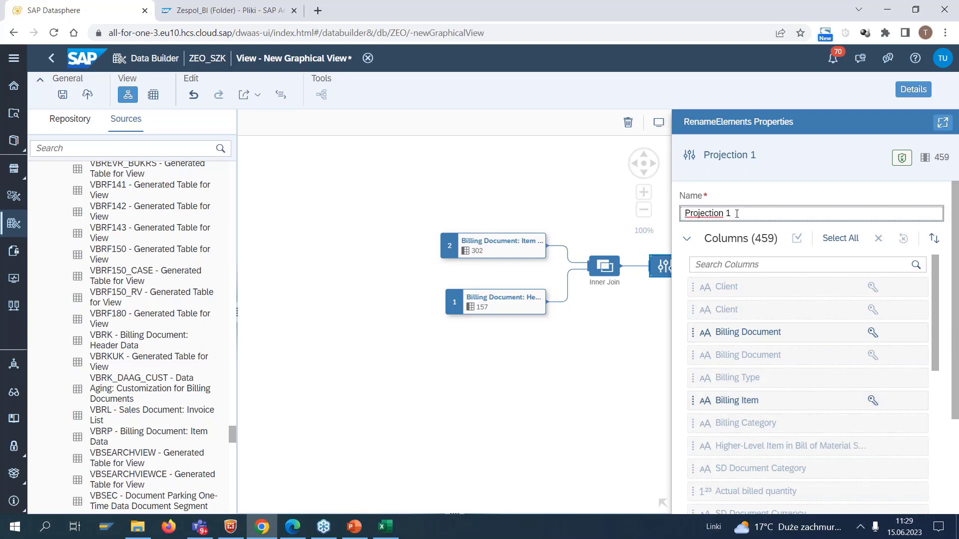
pyautogui.press('BackSpace')
pyautogui.press('BackSpace')
pyautogui.press('BackSpace')
pyautogui.press('BackSpace')
pyautogui.press('BackSpace')
pyautogui.press('BackSpace')
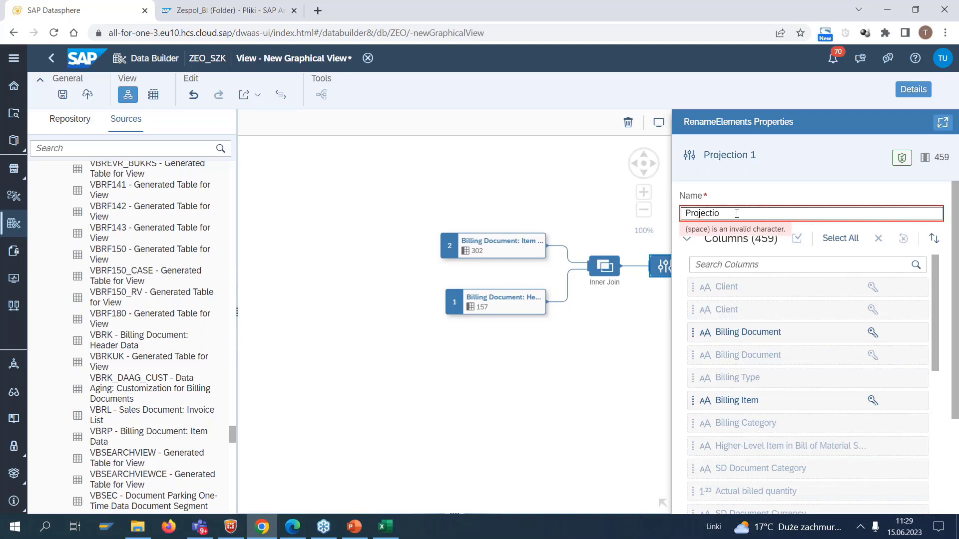
# Step: Search the projection's columns for "dat" and restore the Billing Date column
pyautogui.click(757, 265)
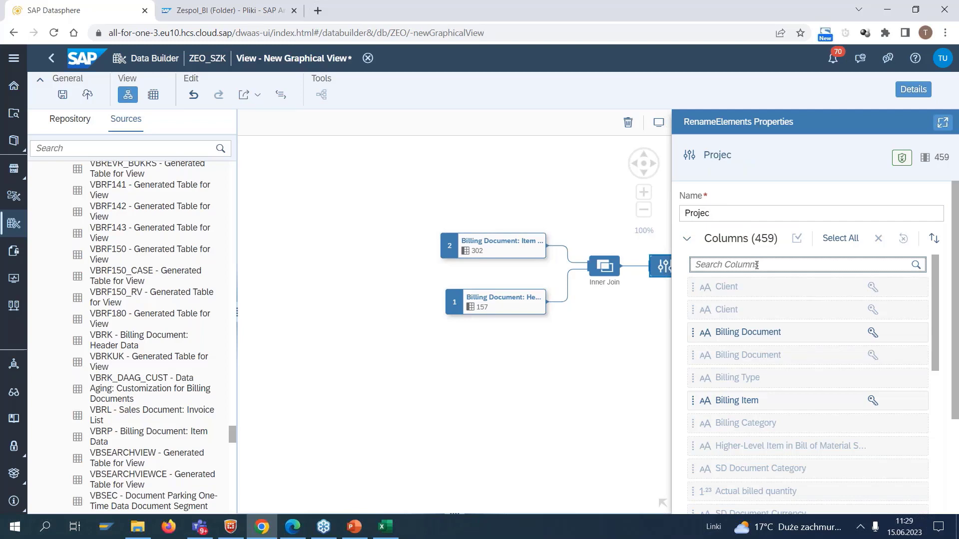
pyautogui.write('da')
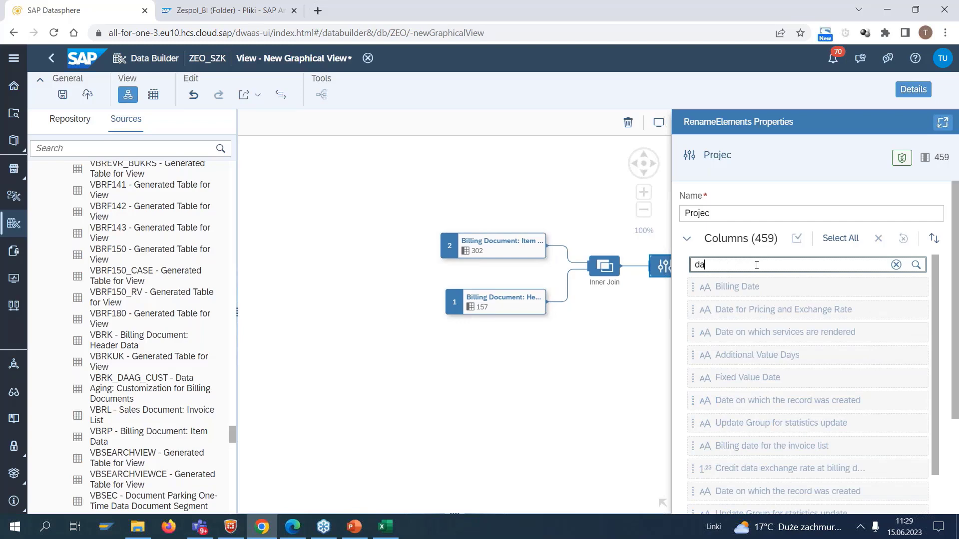
pyautogui.write('t')
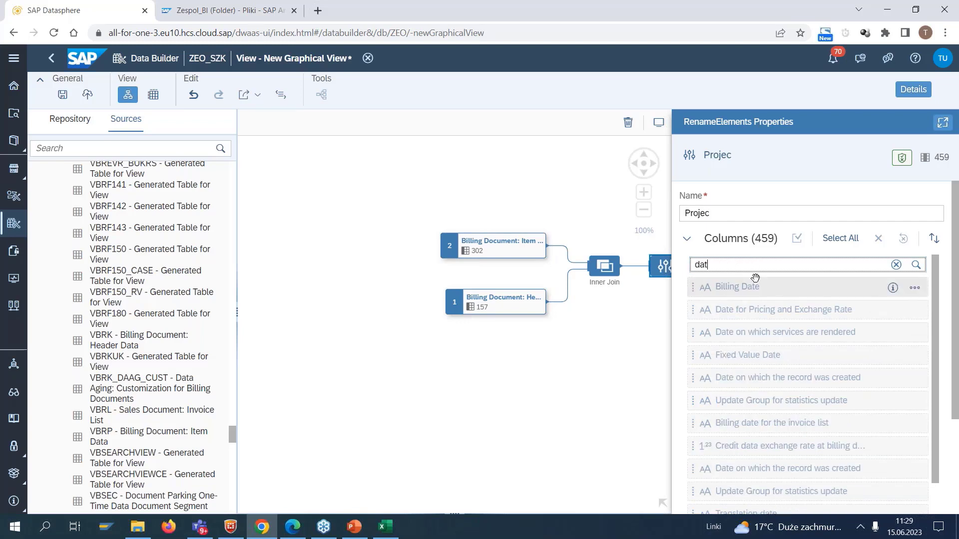
pyautogui.click(915, 289)
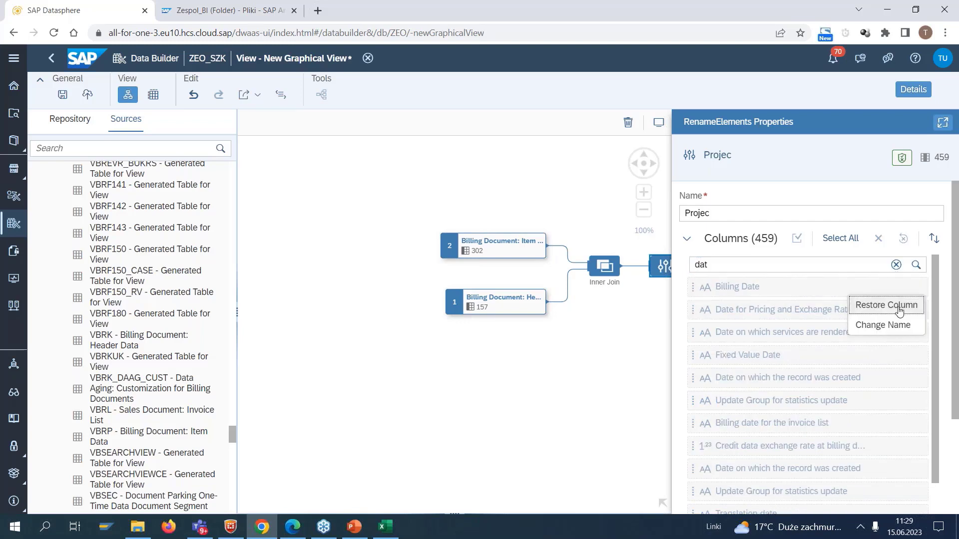
pyautogui.click(884, 305)
# Step: Replace the column search with "pay" and restore the Payer column in the projection
pyautogui.click(716, 265)
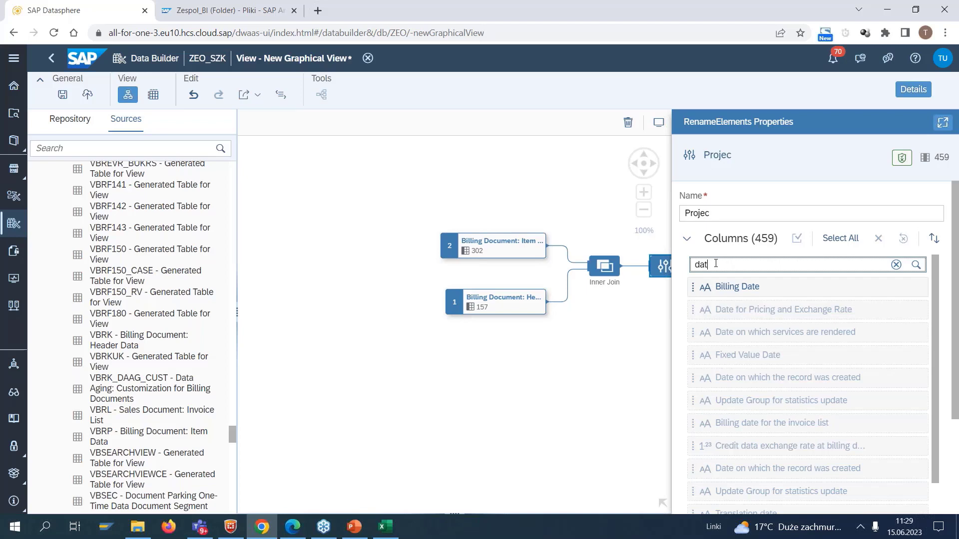
pyautogui.press('BackSpace')
pyautogui.press('BackSpace')
pyautogui.press('BackSpace')
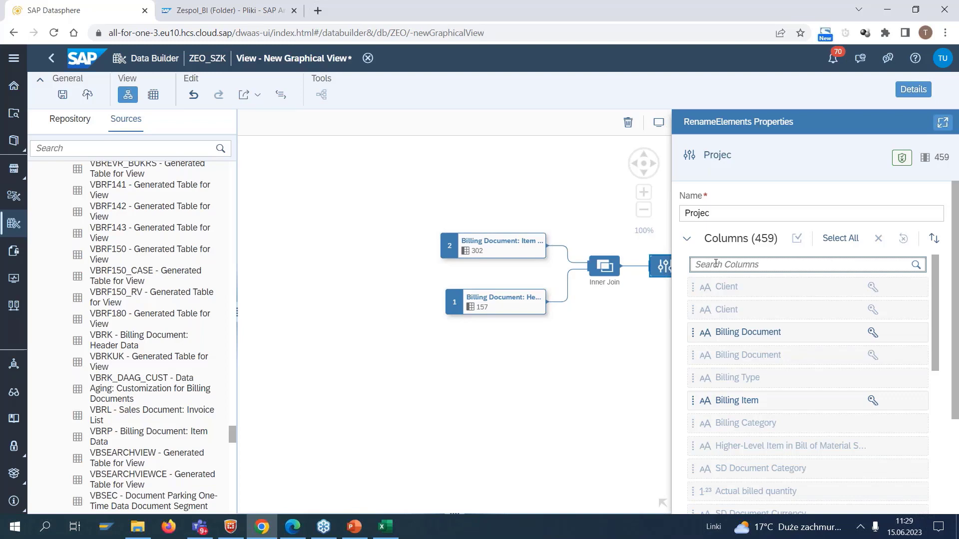
pyautogui.write('pa')
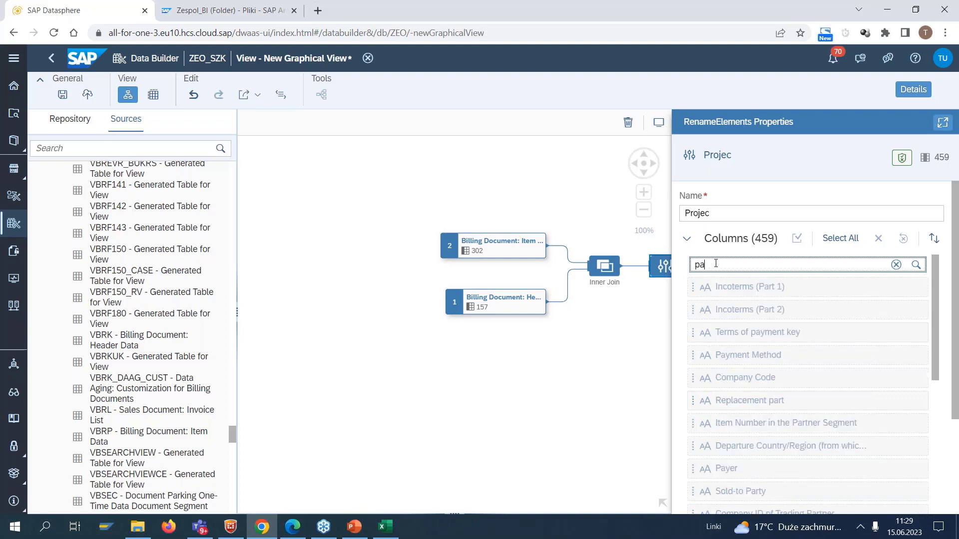
pyautogui.write('y')
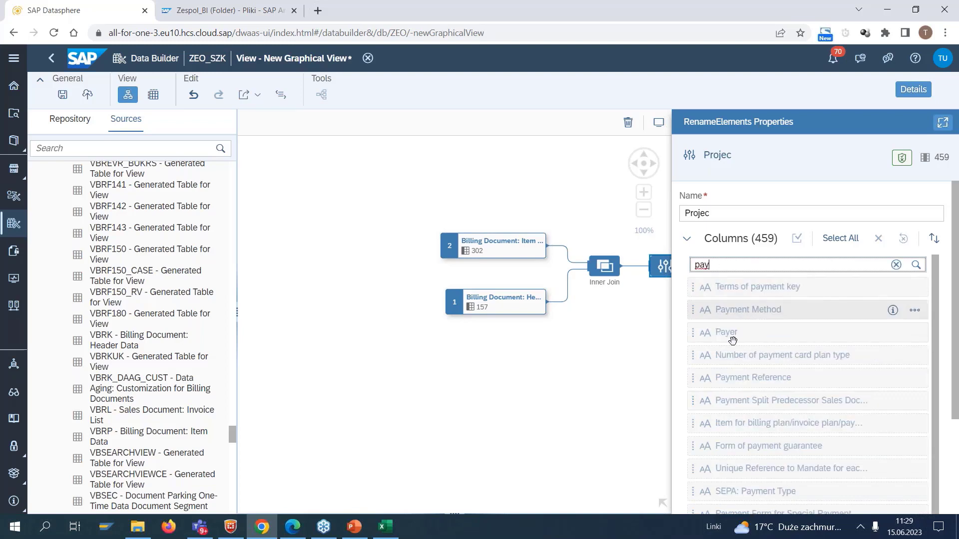
pyautogui.click(914, 334)
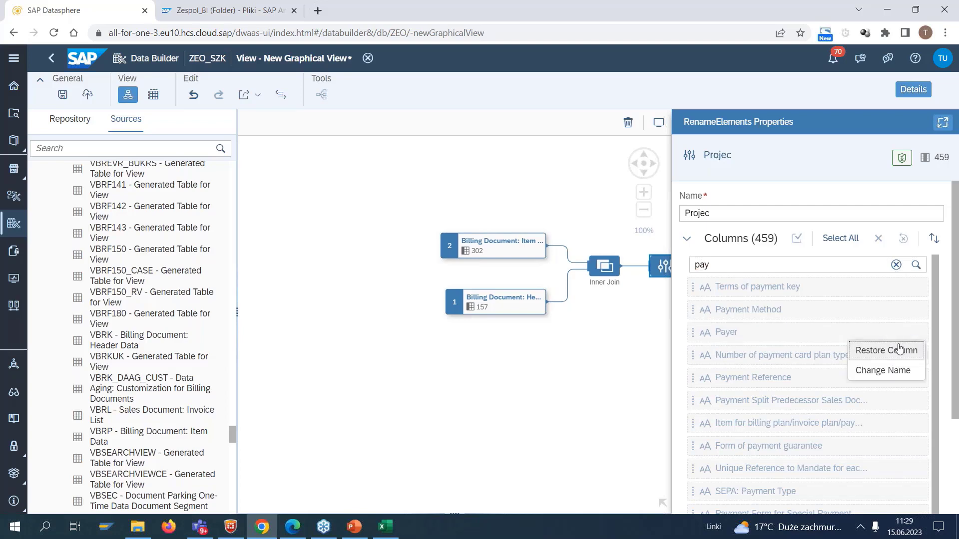
pyautogui.click(894, 351)
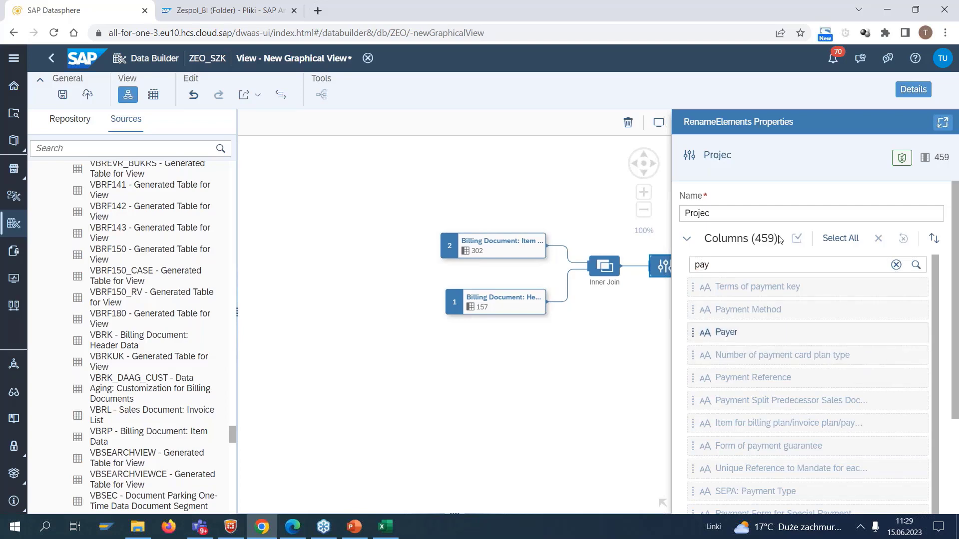
# Step: Replace the column search with "mate" and restore the Material Number and Material Group columns in the projection
pyautogui.click(729, 264)
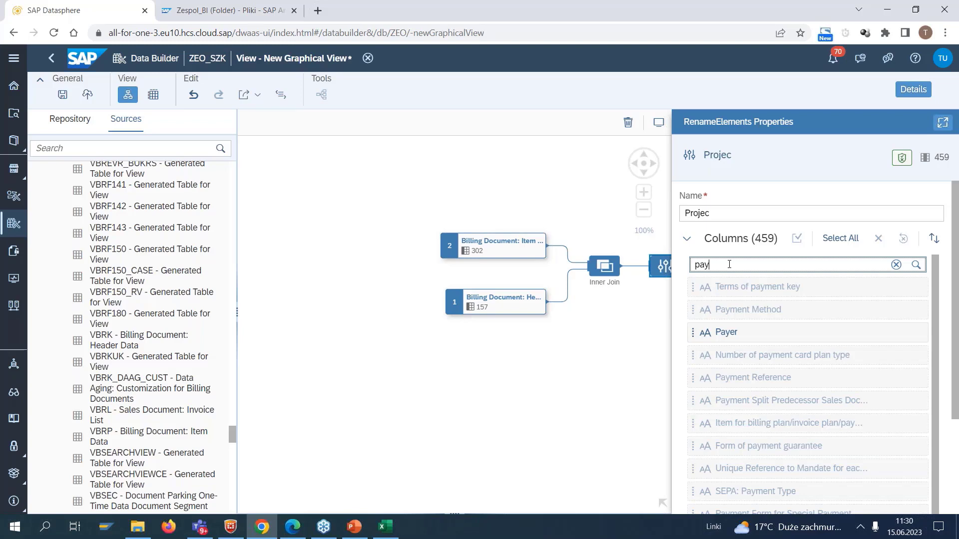
pyautogui.press('BackSpace')
pyautogui.press('BackSpace')
pyautogui.press('BackSpace')
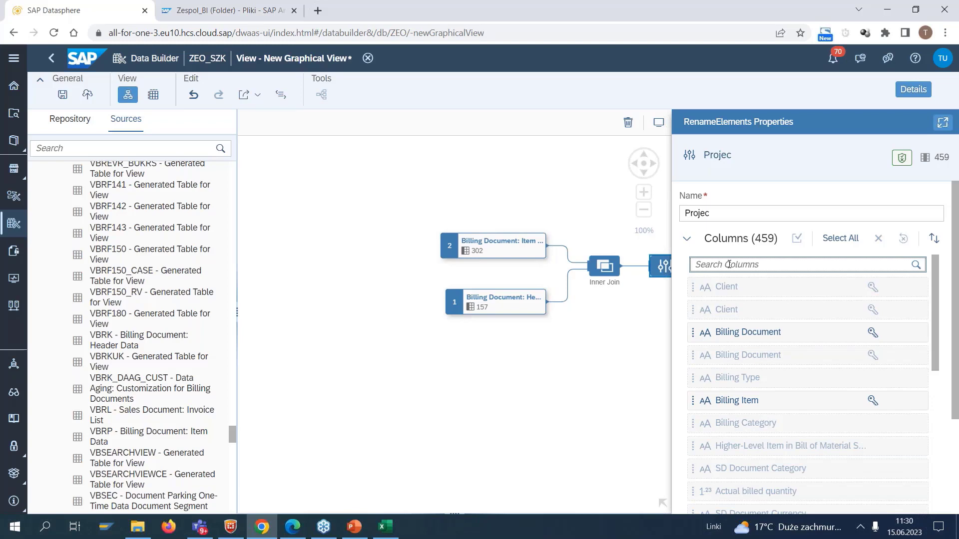
pyautogui.write('matei')
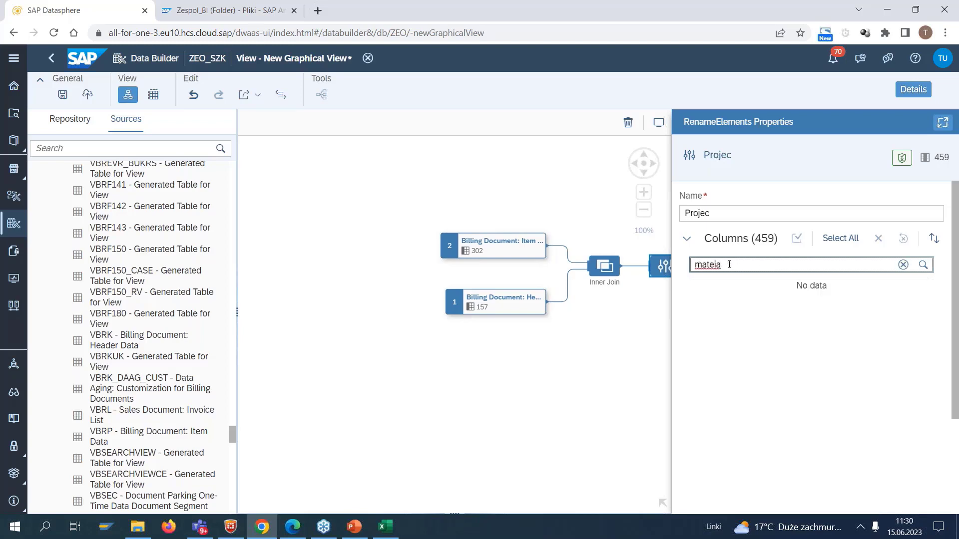
pyautogui.press('BackSpace')
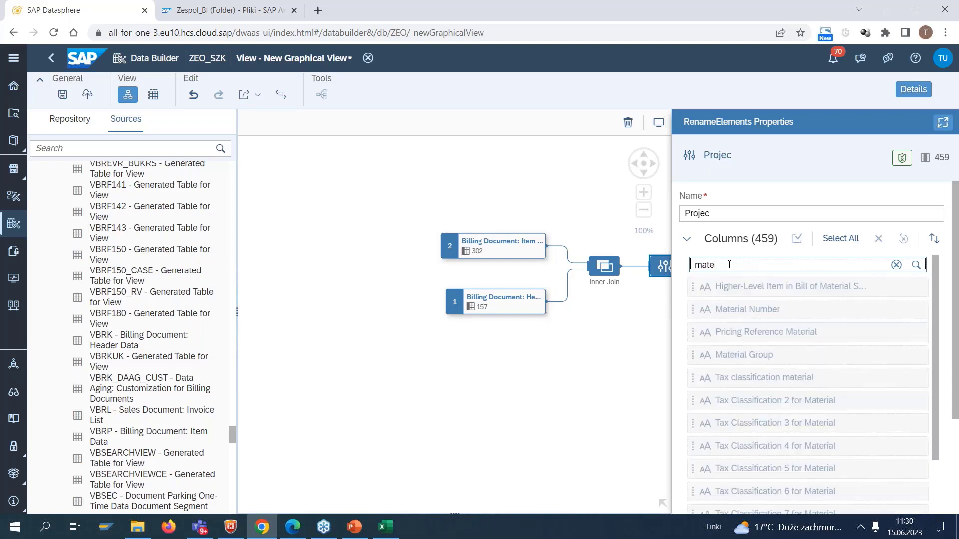
pyautogui.click(914, 311)
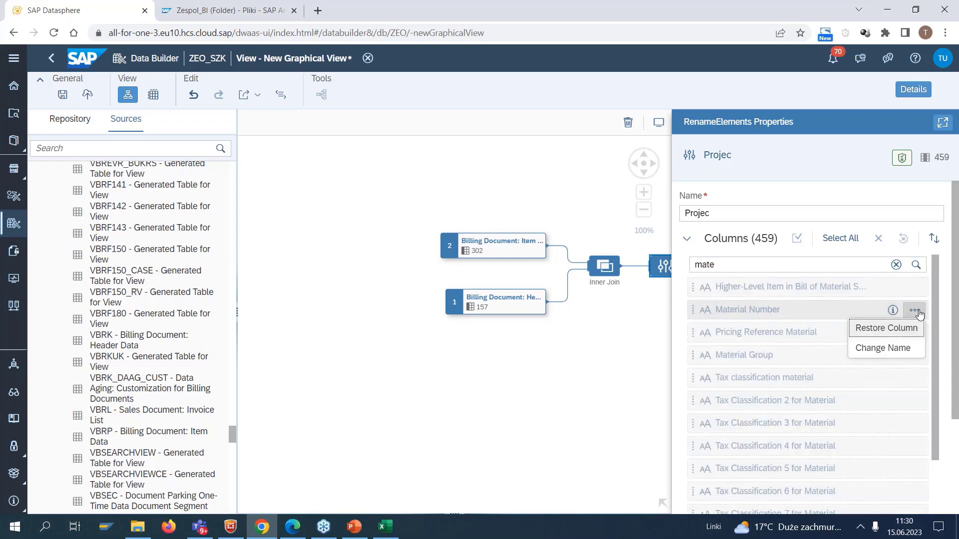
pyautogui.click(906, 328)
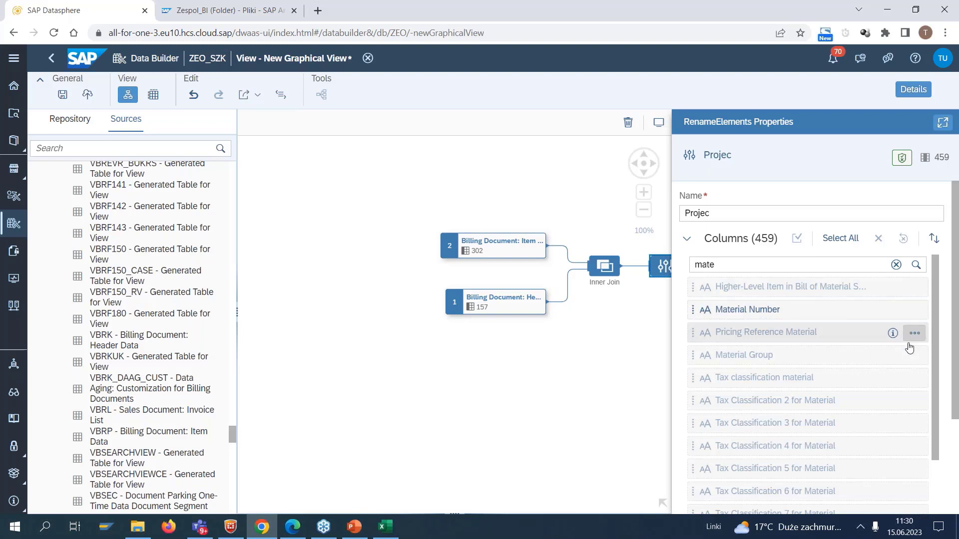
pyautogui.click(914, 357)
pyautogui.click(899, 373)
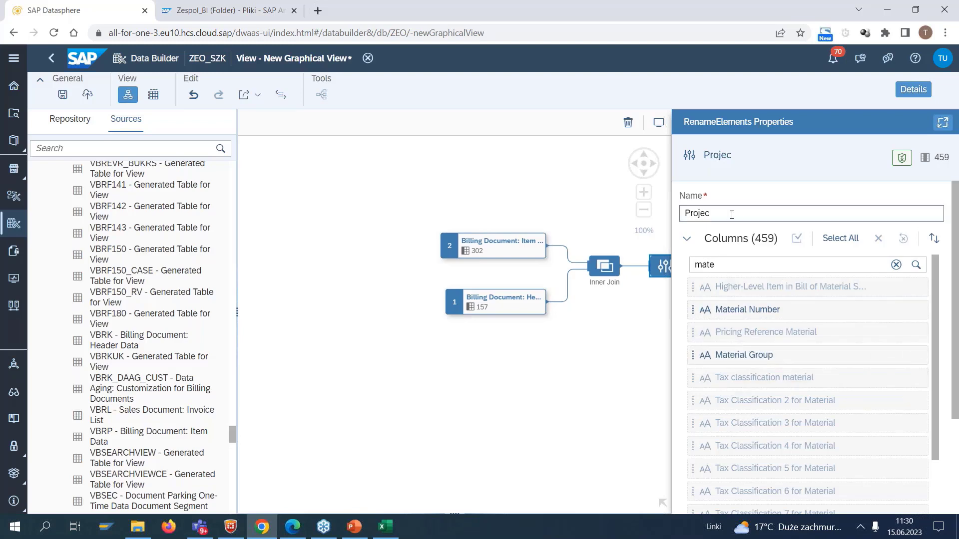
# Step: Replace the column search with "net" and restore the Net Value of Billing item in Document Currency column
pyautogui.click(724, 265)
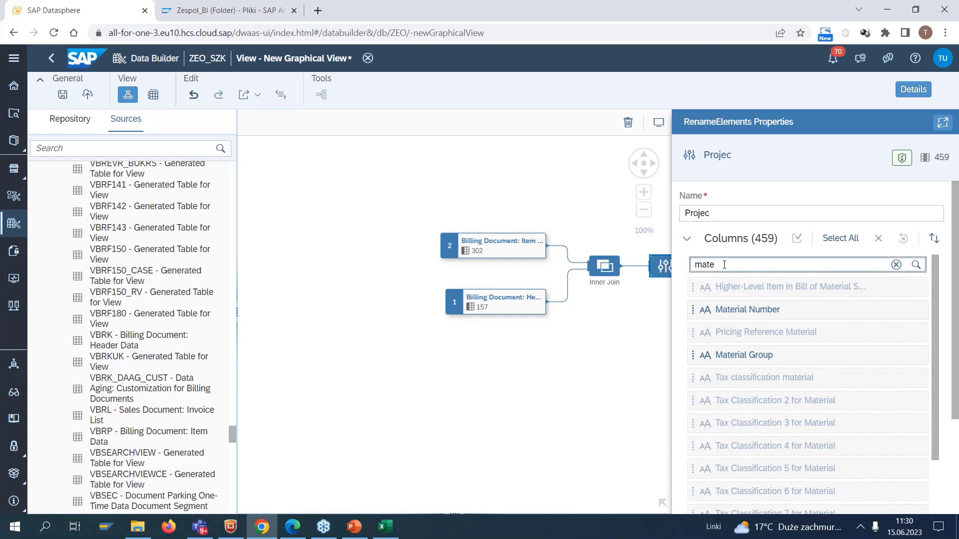
pyautogui.press('BackSpace')
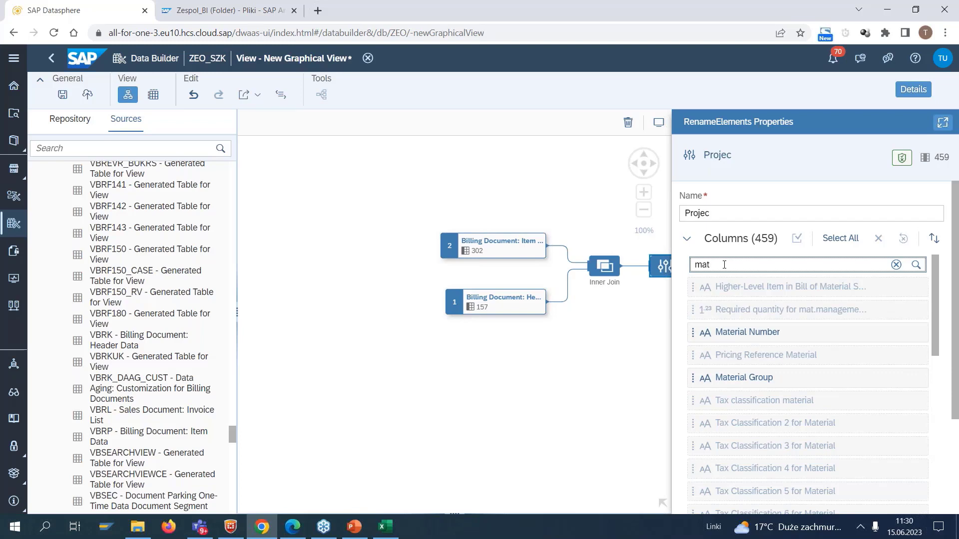
pyautogui.press('BackSpace')
pyautogui.press('BackSpace')
pyautogui.press('BackSpace')
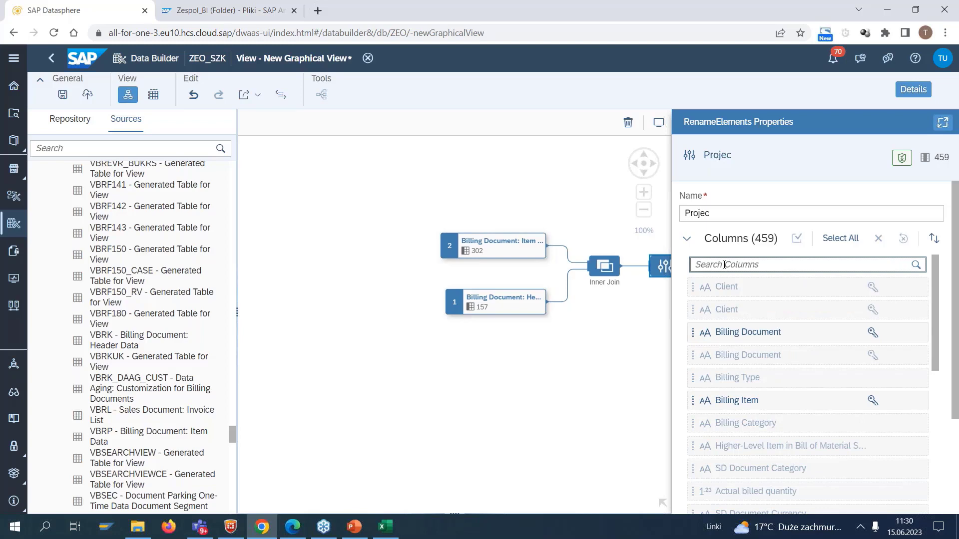
pyautogui.write('net')
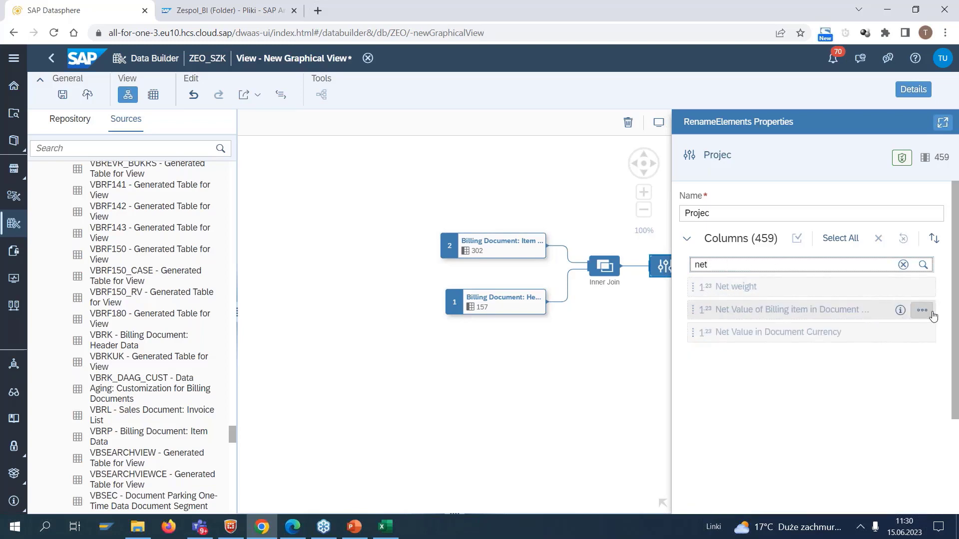
pyautogui.click(925, 311)
pyautogui.click(911, 336)
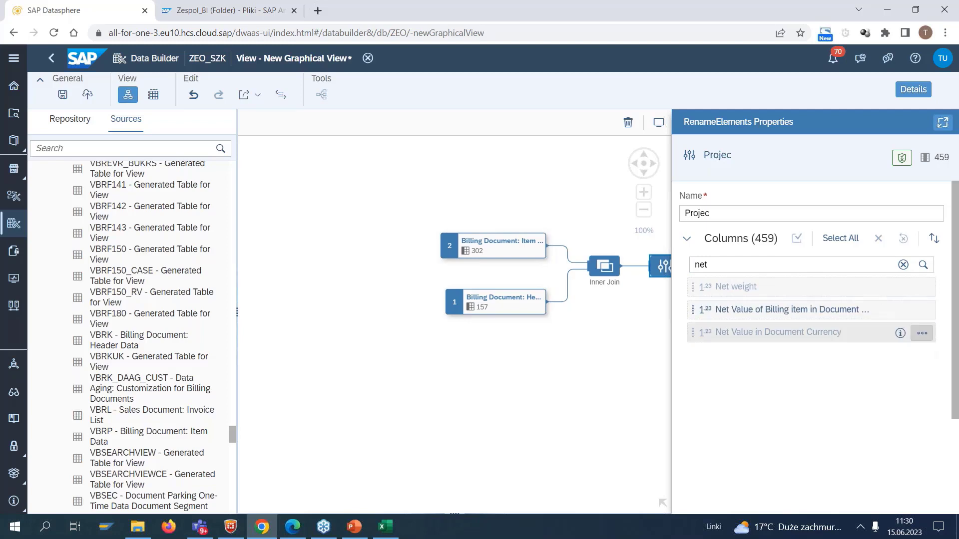
# Step: Replace the column search with "com" and restore the Company Code column in the projection
pyautogui.click(720, 263)
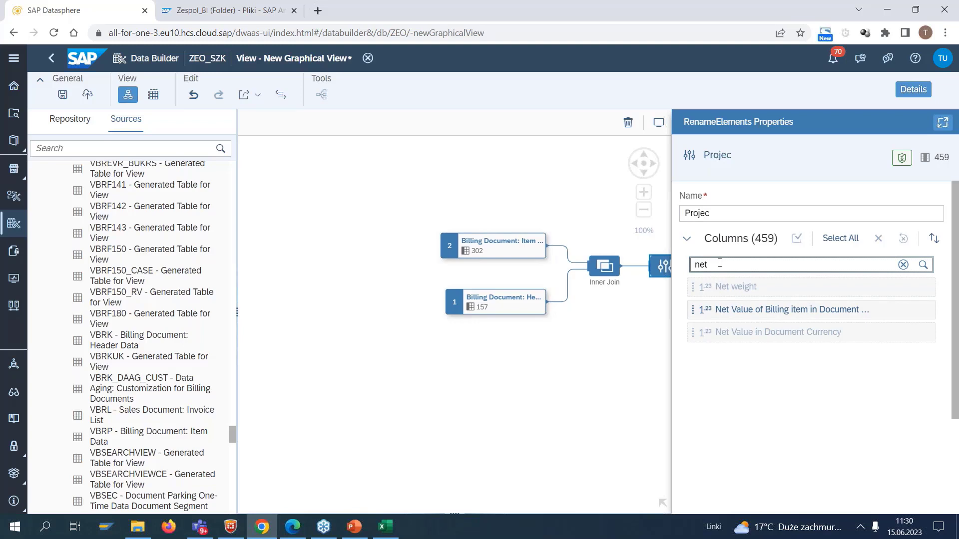
pyautogui.press('BackSpace')
pyautogui.press('BackSpace')
pyautogui.press('BackSpace')
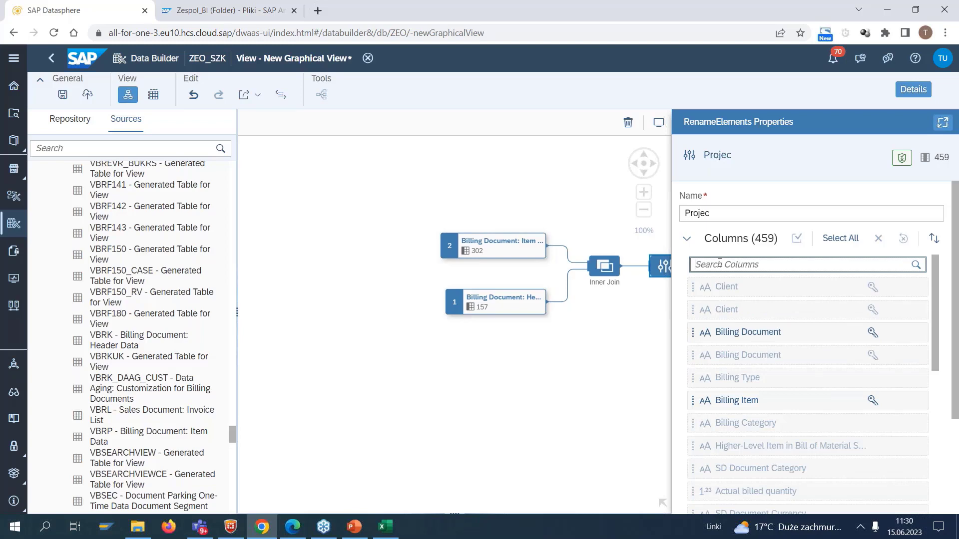
pyautogui.write('com')
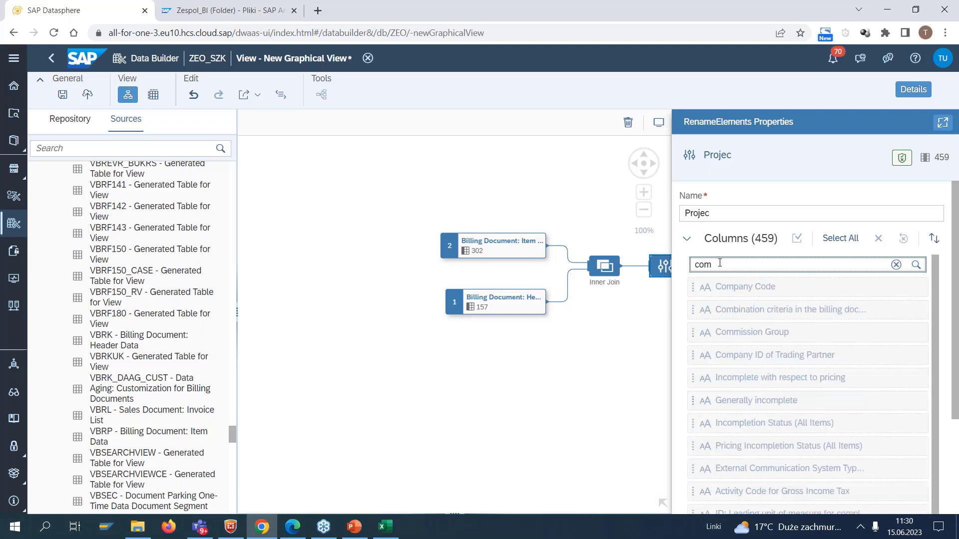
pyautogui.click(916, 288)
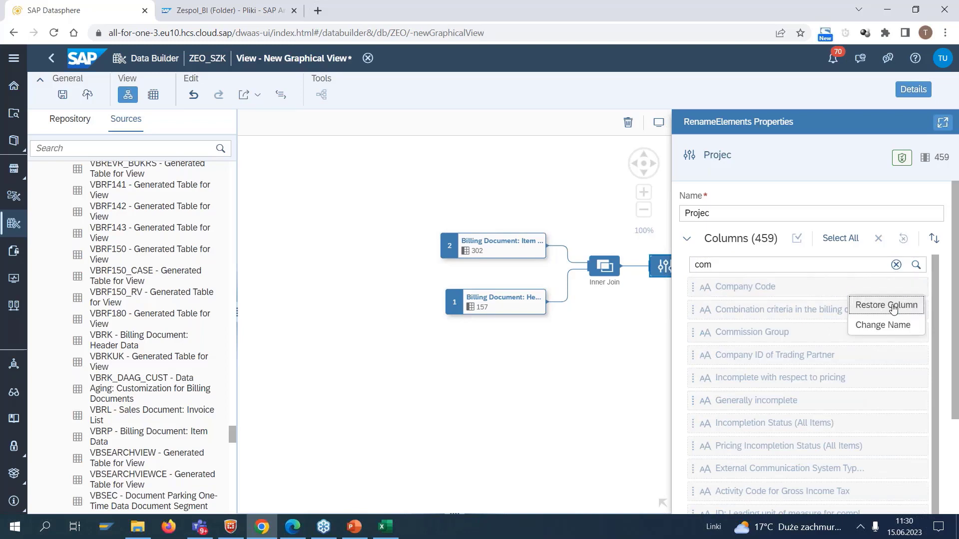
pyautogui.click(891, 305)
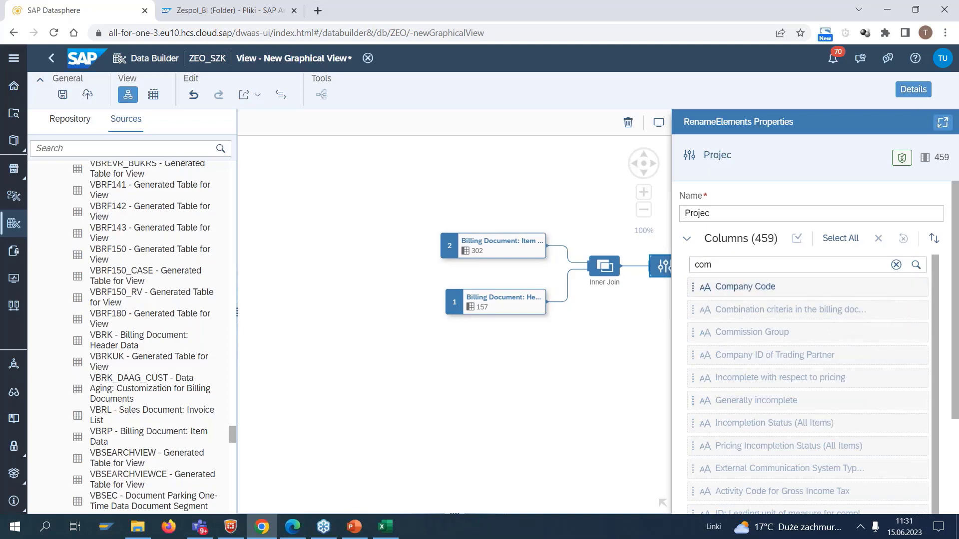
# Step: Hide the projection's properties and preview the projection node's data, accepting the delayed data viewing
pyautogui.click(913, 90)
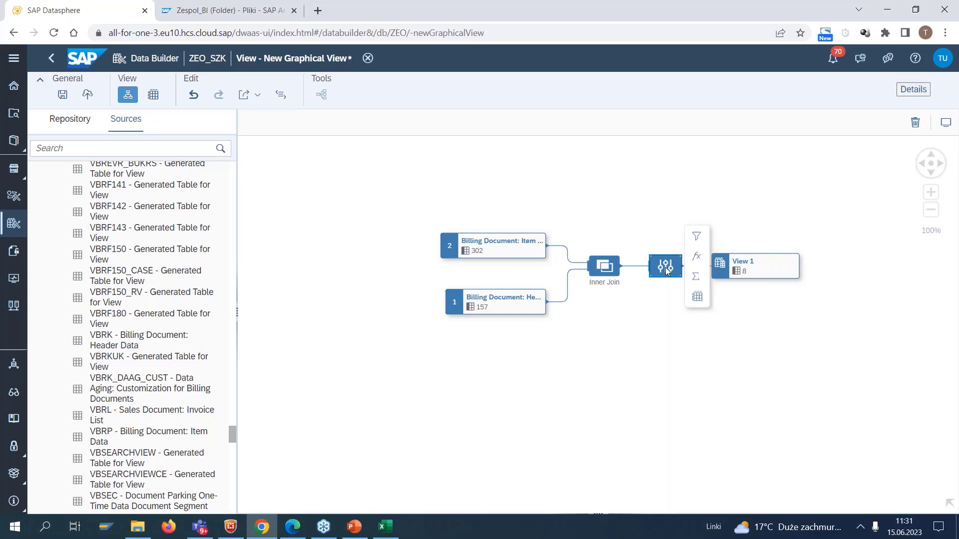
pyautogui.click(606, 272)
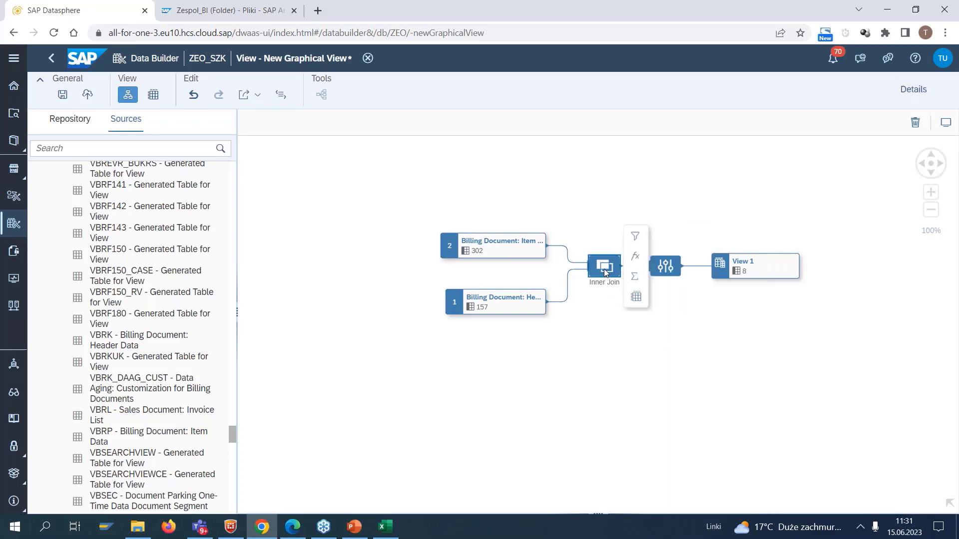
pyautogui.click(666, 266)
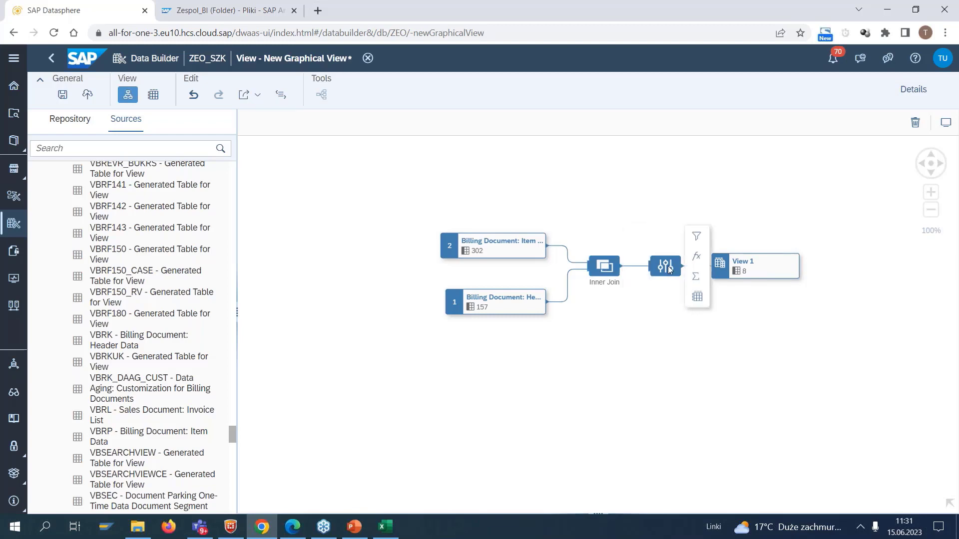
pyautogui.click(697, 298)
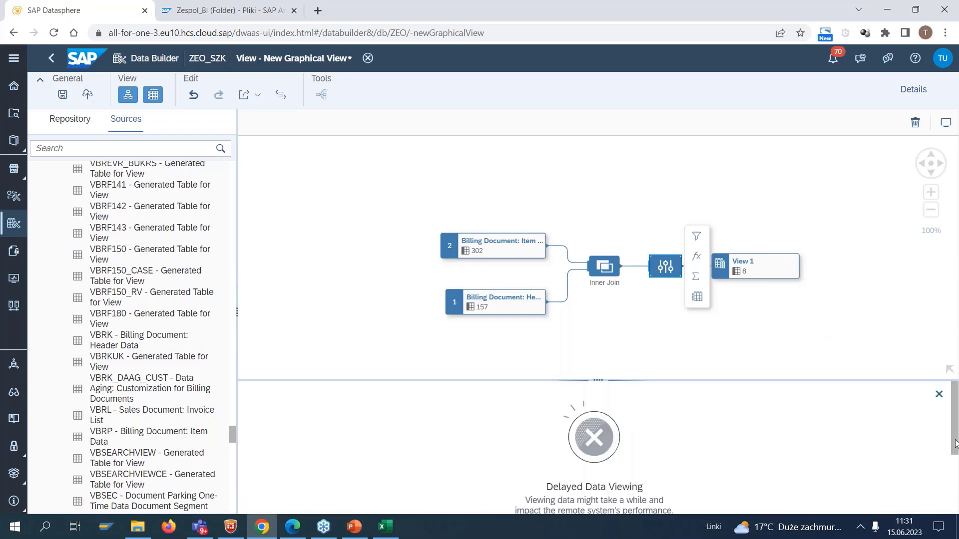
pyautogui.scroll(-1, 955, 487)
pyautogui.scroll(-2, 956, 487)
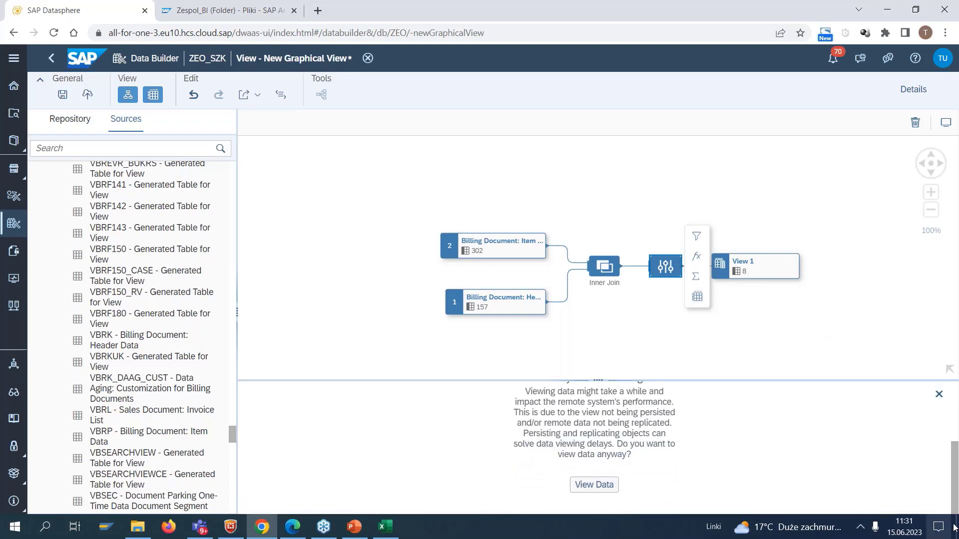
pyautogui.click(594, 486)
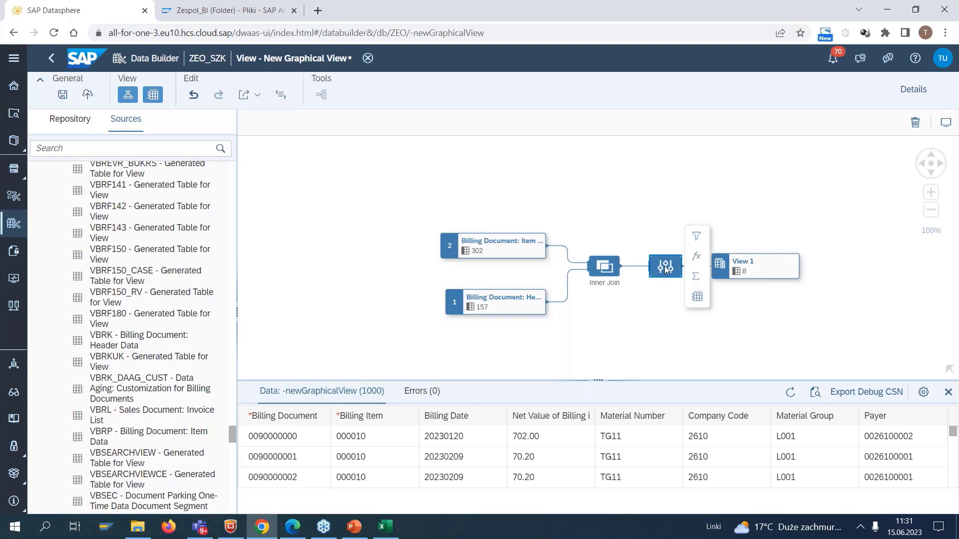
# Step: Add a filter node after the projection and open its properties with the available function categories
pyautogui.click(697, 237)
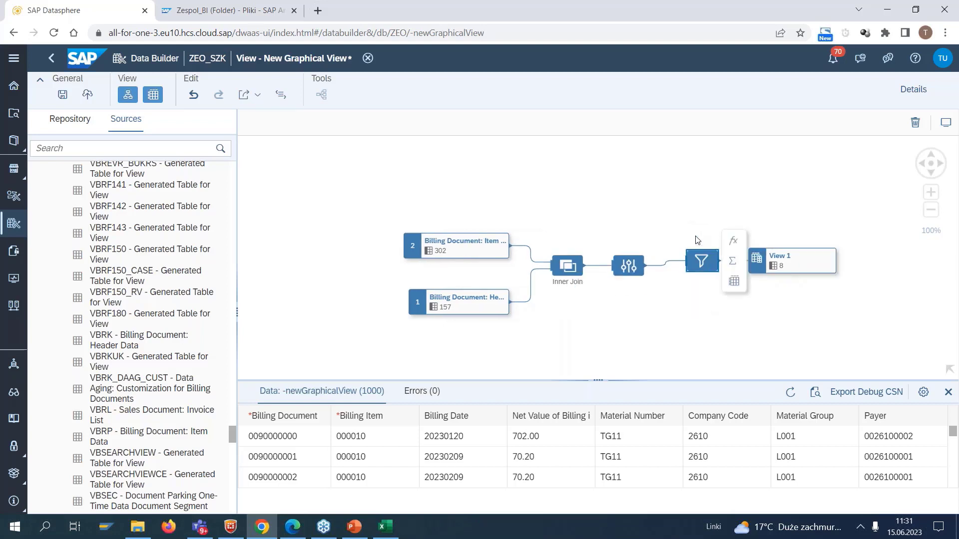
pyautogui.click(912, 90)
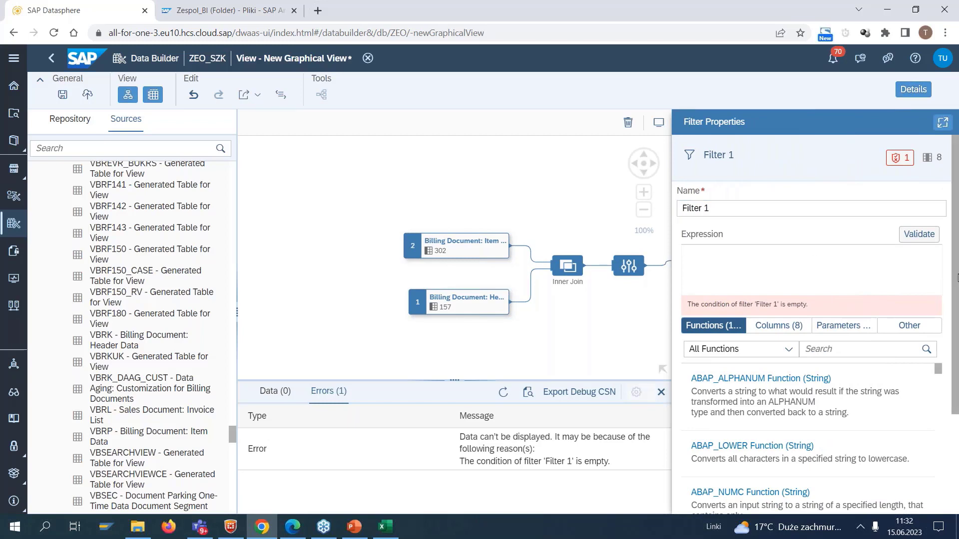
pyautogui.scroll(-2, 856, 346)
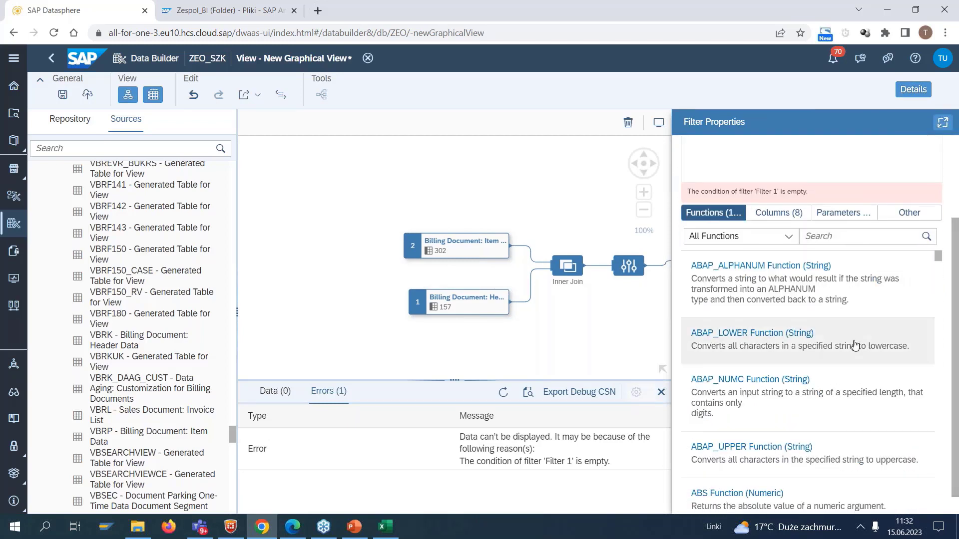
pyautogui.click(790, 238)
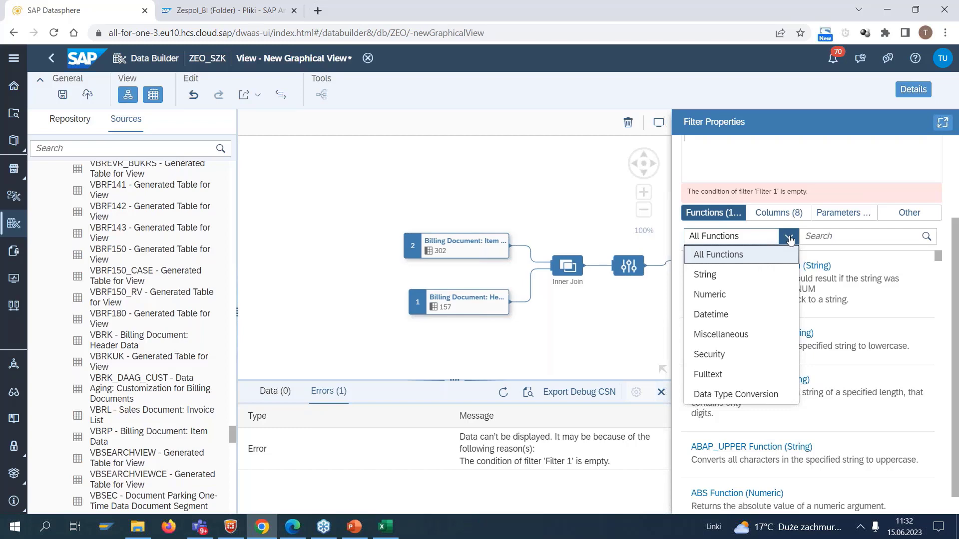
pyautogui.click(790, 240)
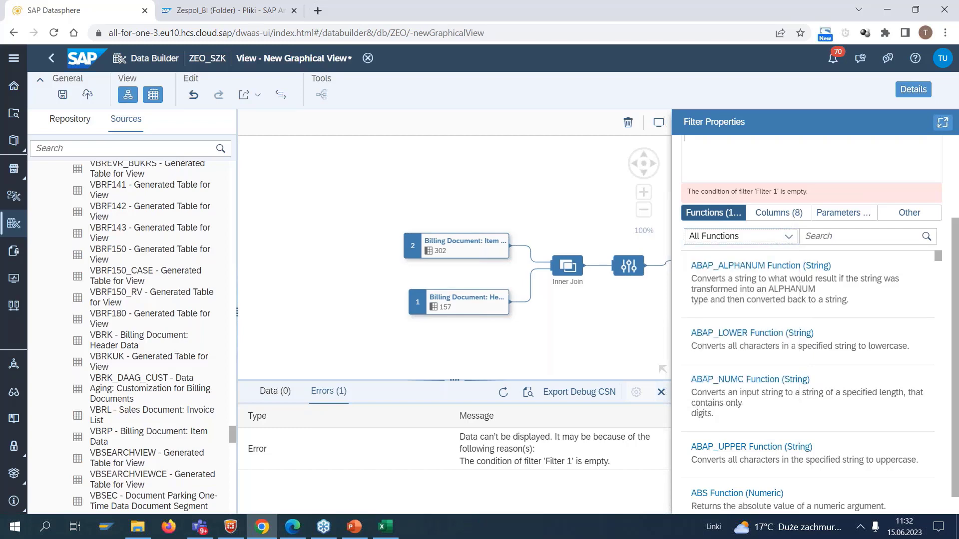
# Step: Build the filter expression BUKRS='2610' from the Company Code column and validate it
pyautogui.click(790, 219)
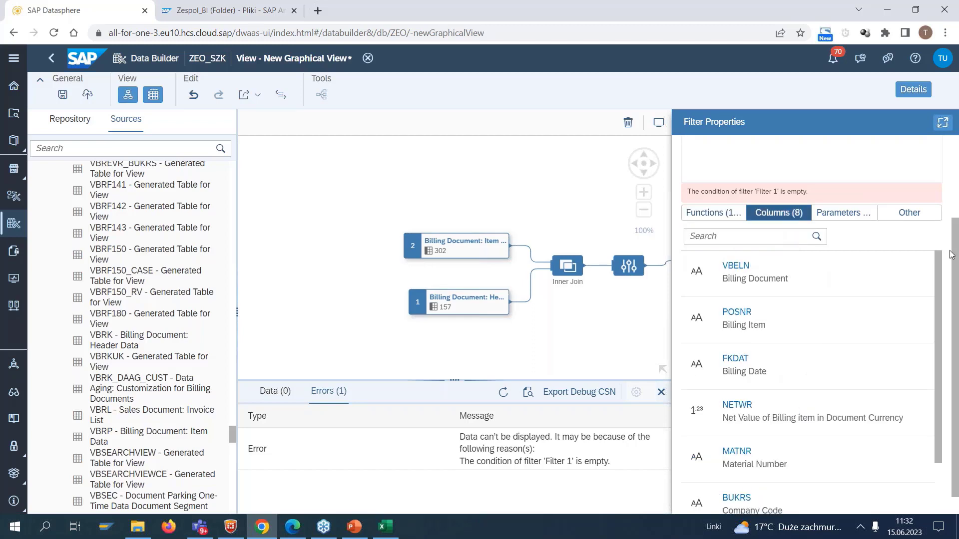
pyautogui.scroll(-1, 956, 261)
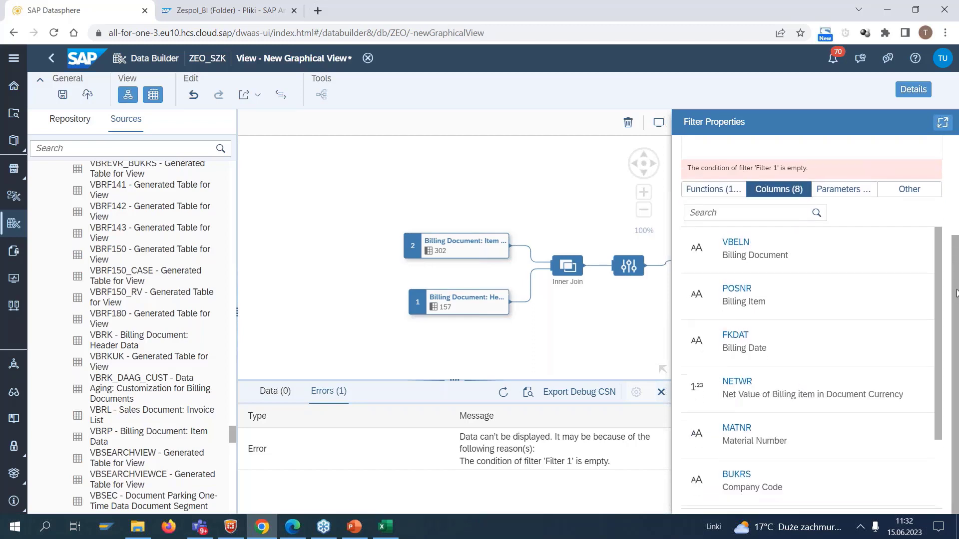
pyautogui.moveTo(936, 304); pyautogui.dragTo(939, 379)
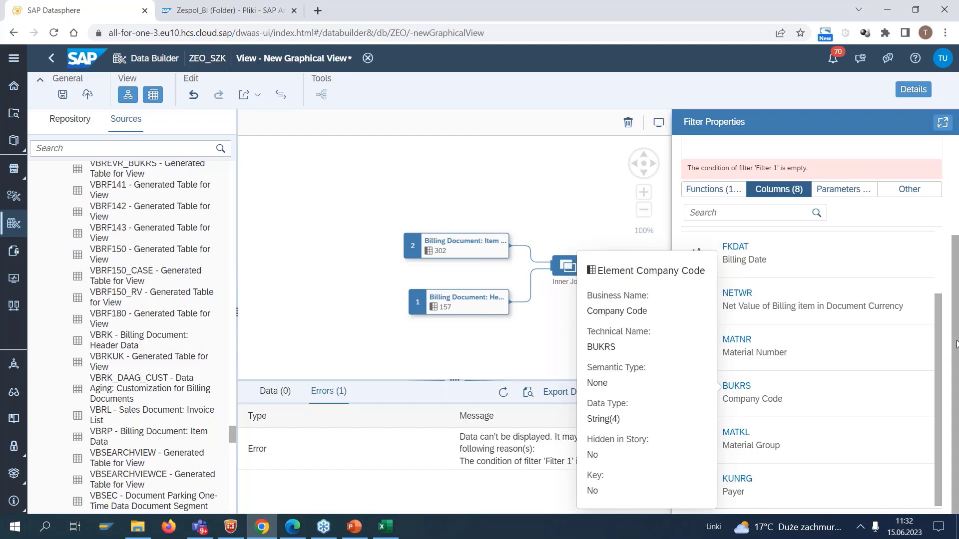
pyautogui.scroll(3, 956, 345)
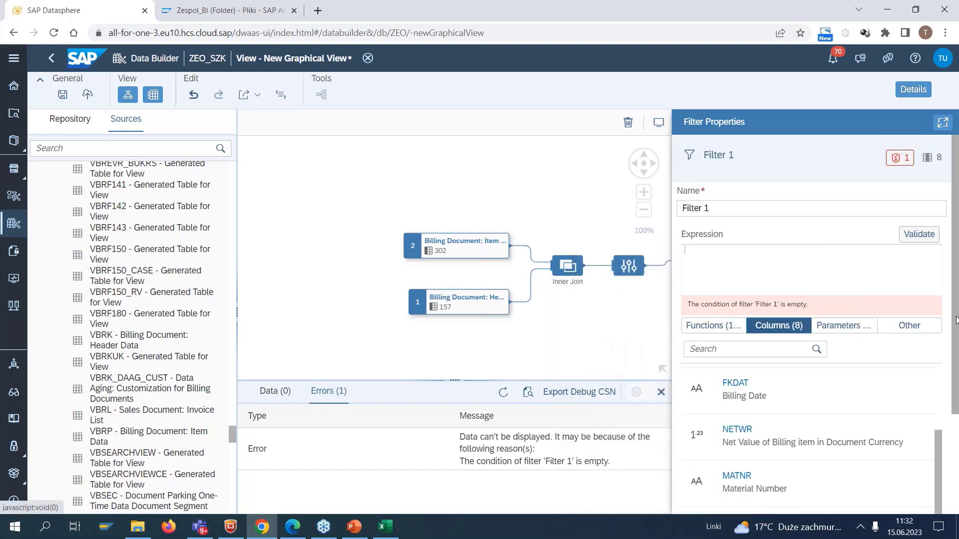
pyautogui.scroll(-3, 956, 310)
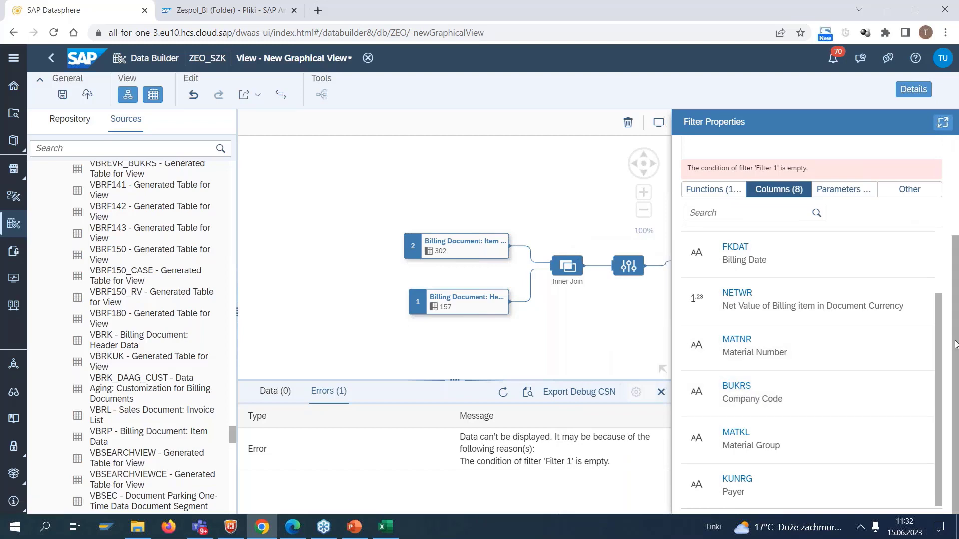
pyautogui.scroll(3, 956, 345)
pyautogui.write("='")
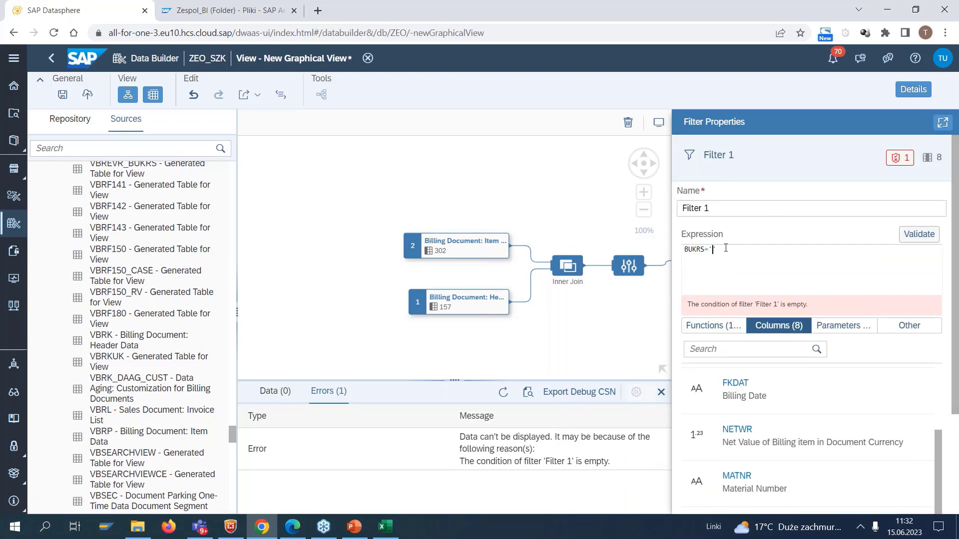
pyautogui.write('2610')
pyautogui.click(909, 235)
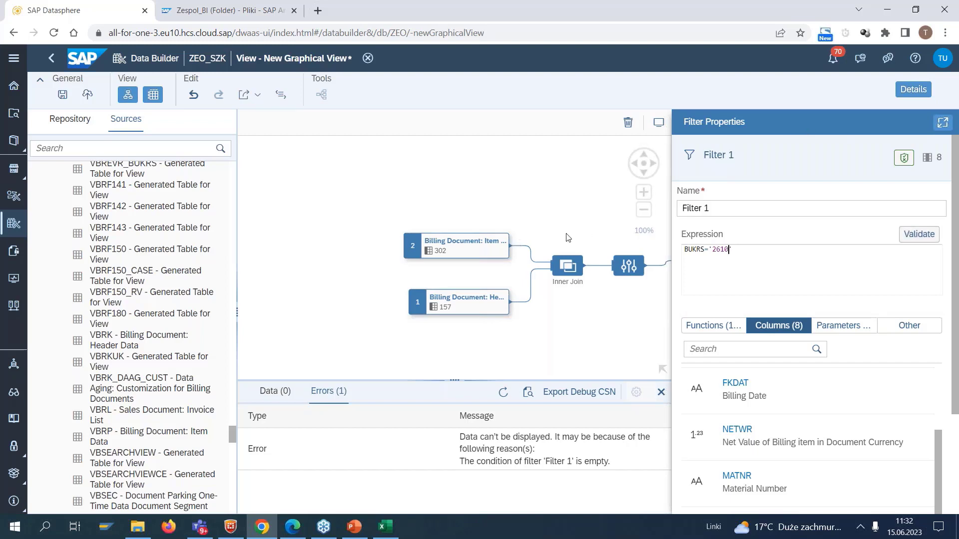
# Step: Hide the filter's properties and preview the filter node's data, accepting the delayed data viewing
pyautogui.click(922, 91)
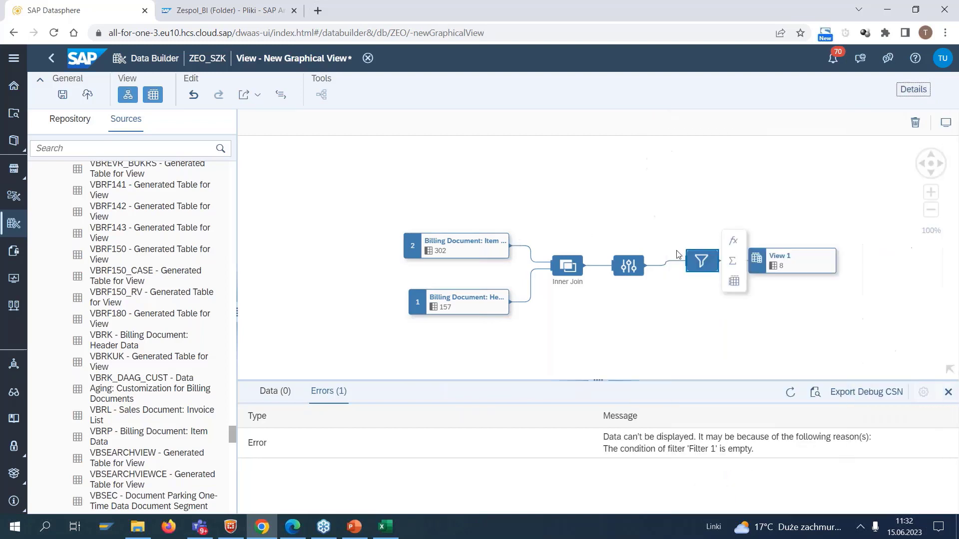
pyautogui.click(733, 283)
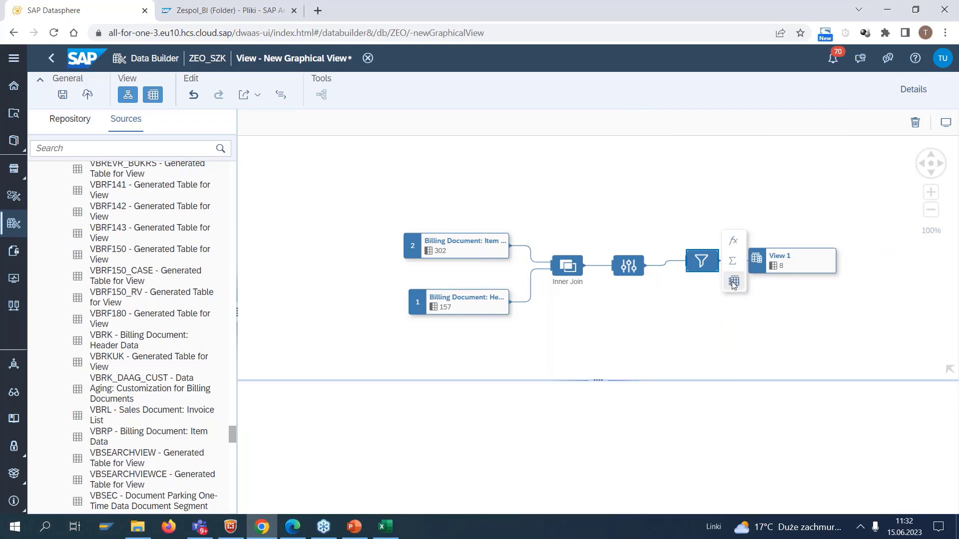
pyautogui.click(734, 283)
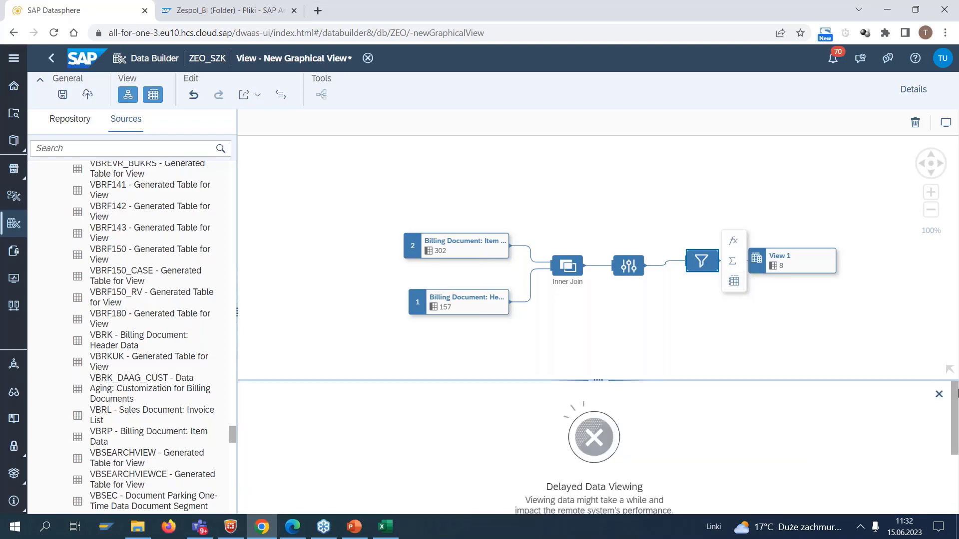
pyautogui.moveTo(956, 432); pyautogui.dragTo(951, 505)
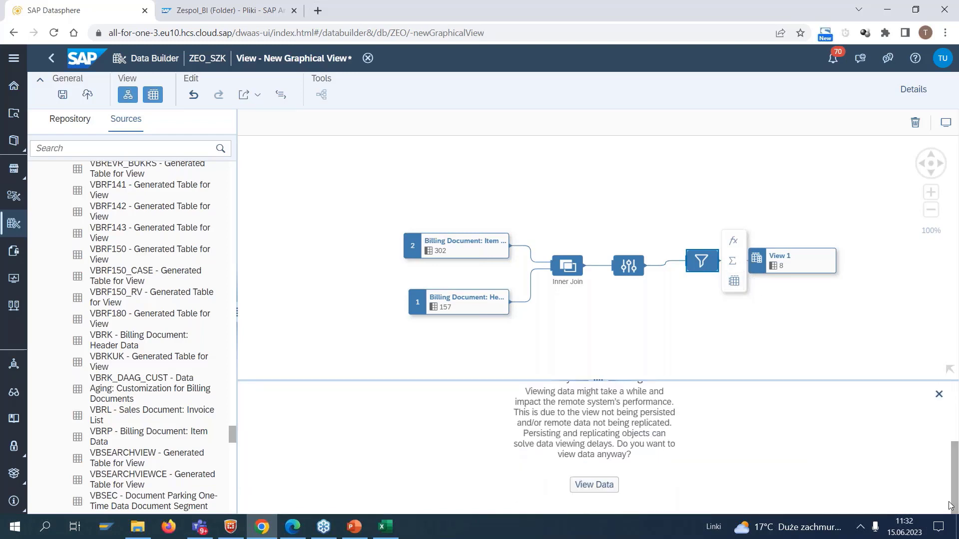
pyautogui.click(594, 485)
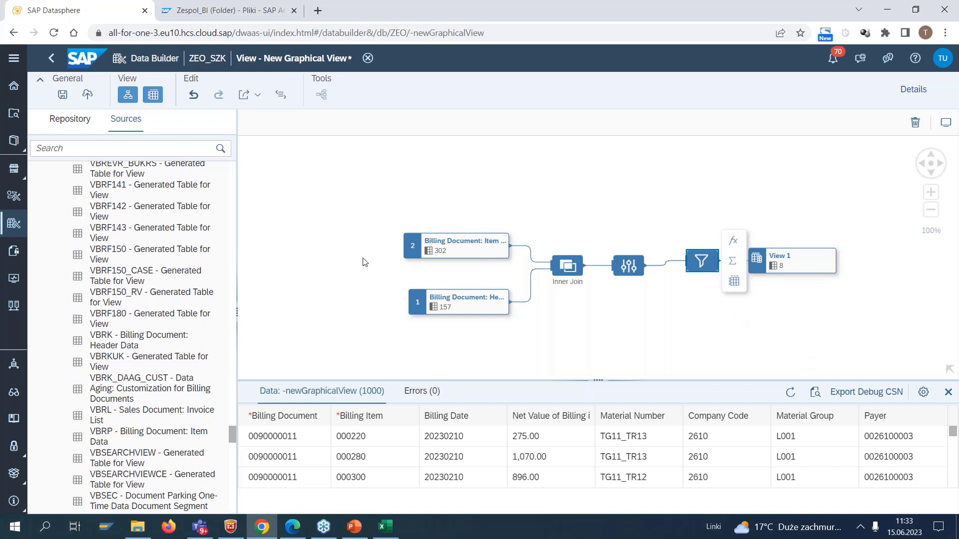
# Step: Join the Webi_1516 table from the repository tables to the filter node
pyautogui.moveTo(231, 438); pyautogui.dragTo(224, 165)
pyautogui.click(42, 315)
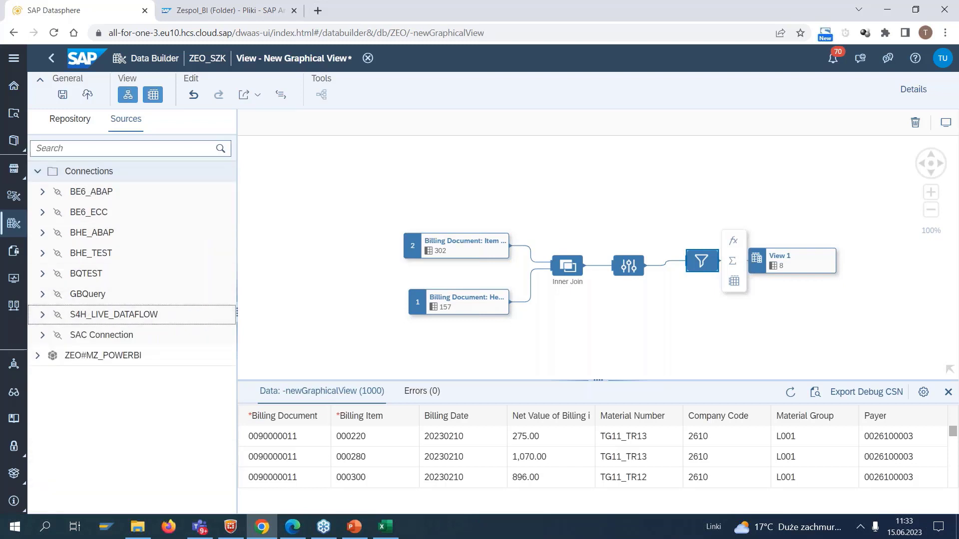
pyautogui.click(73, 123)
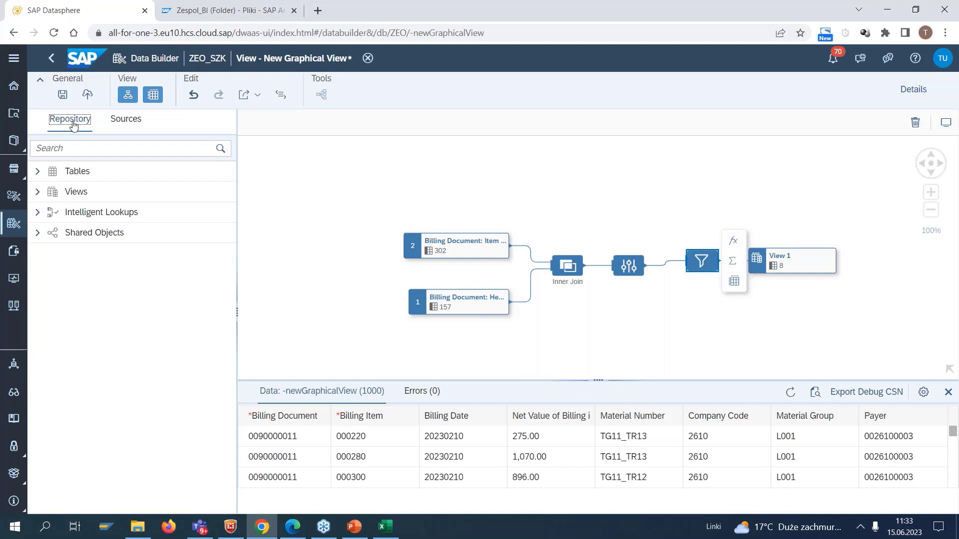
pyautogui.click(38, 172)
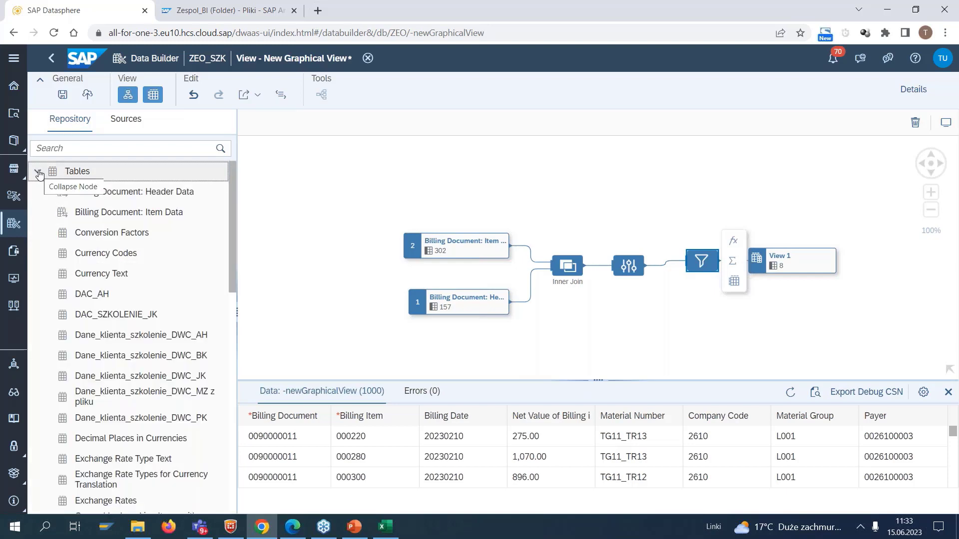
pyautogui.moveTo(230, 186); pyautogui.dragTo(232, 395)
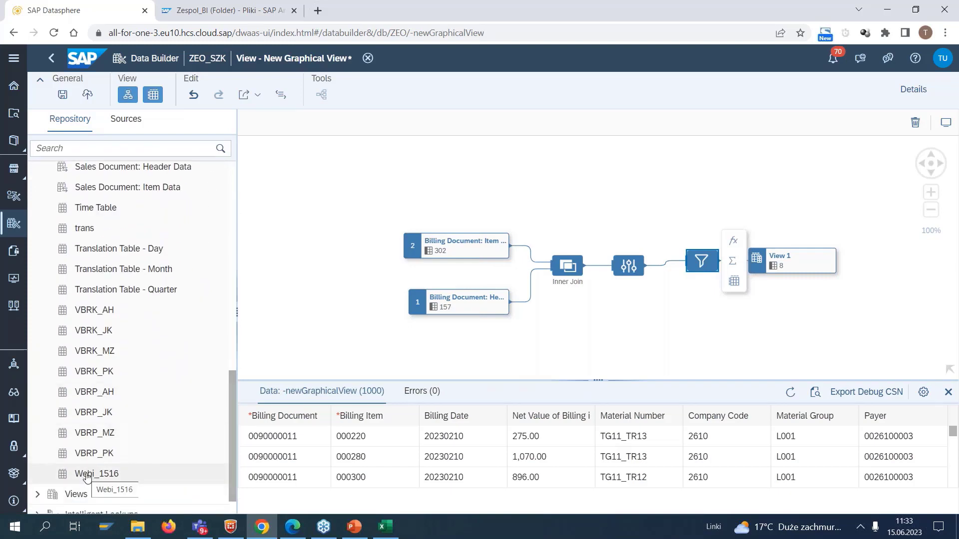
pyautogui.moveTo(86, 475); pyautogui.dragTo(702, 263)
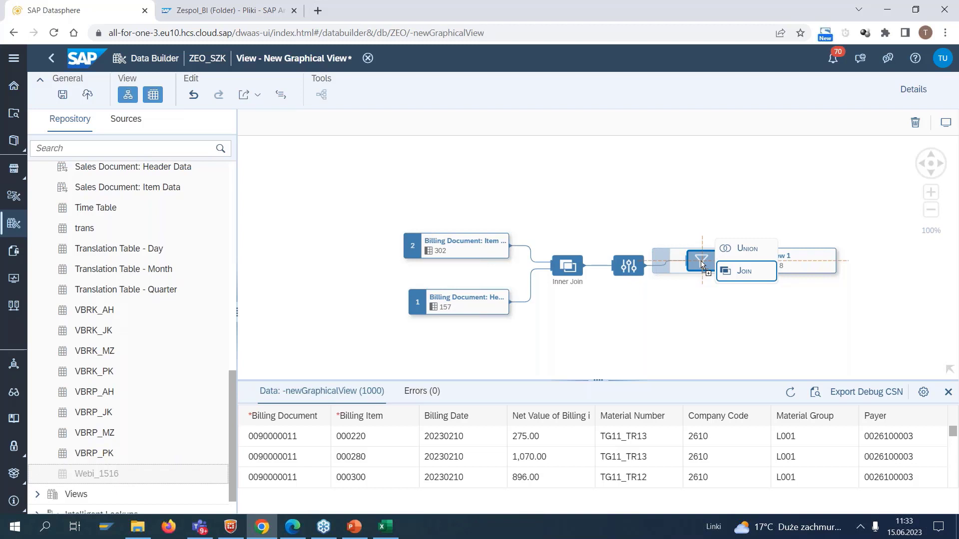
pyautogui.moveTo(701, 261)
pyautogui.mouseDown()
pyautogui.moveTo(704, 282)
pyautogui.moveTo(705, 266)
pyautogui.mouseUp()
pyautogui.moveTo(705, 265); pyautogui.dragTo(706, 266)
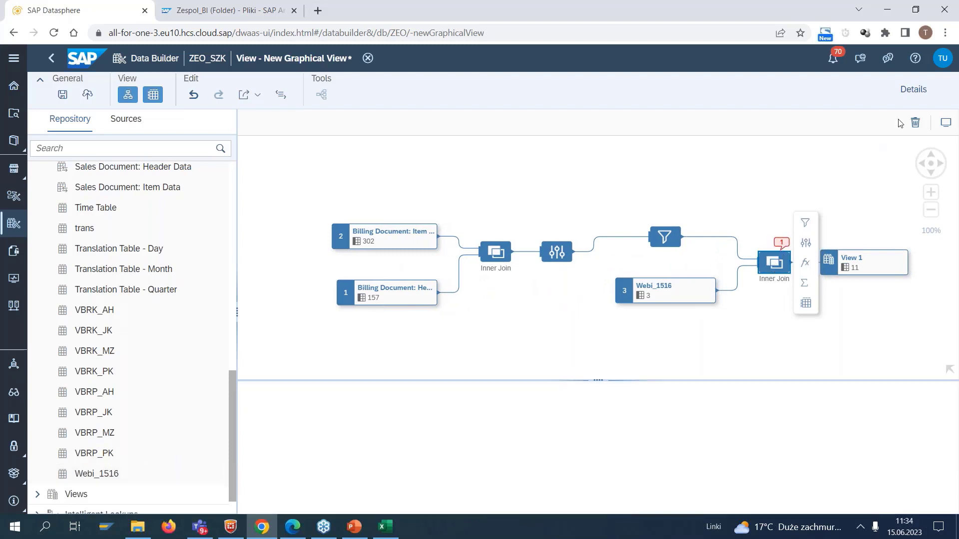
# Step: Map Material Group to Grupa_mat in the properties of the join with Webi_1516, and hide the properties again
pyautogui.click(923, 88)
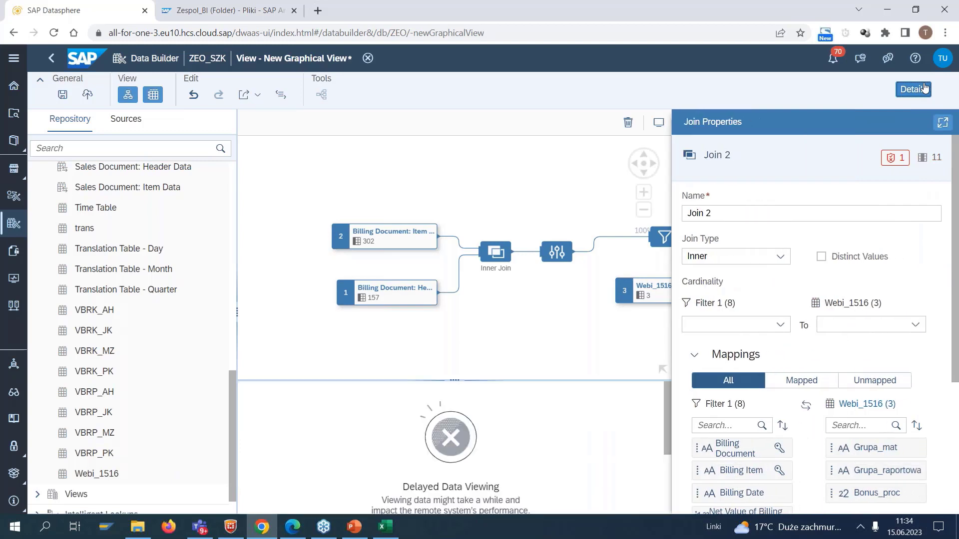
pyautogui.moveTo(956, 250); pyautogui.dragTo(956, 367)
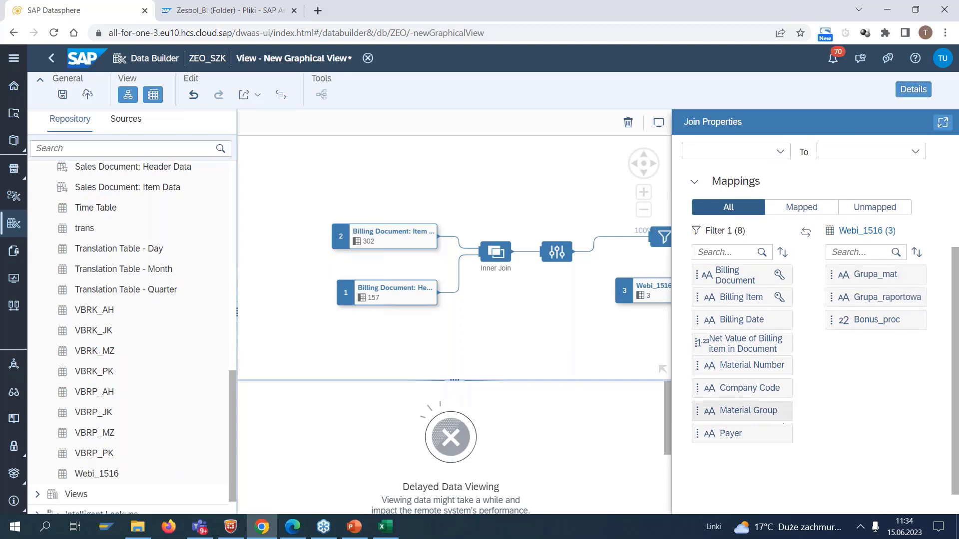
pyautogui.moveTo(780, 417); pyautogui.dragTo(907, 275)
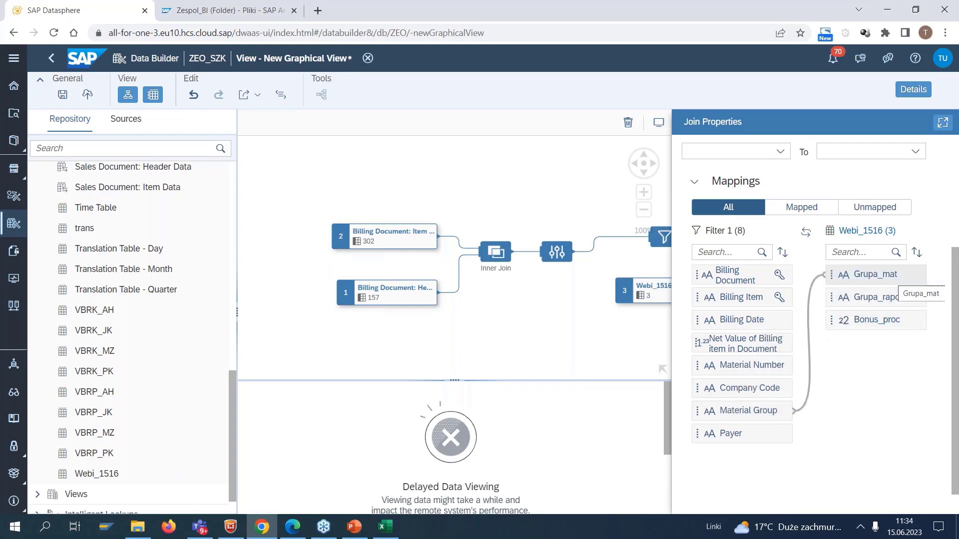
pyautogui.click(915, 89)
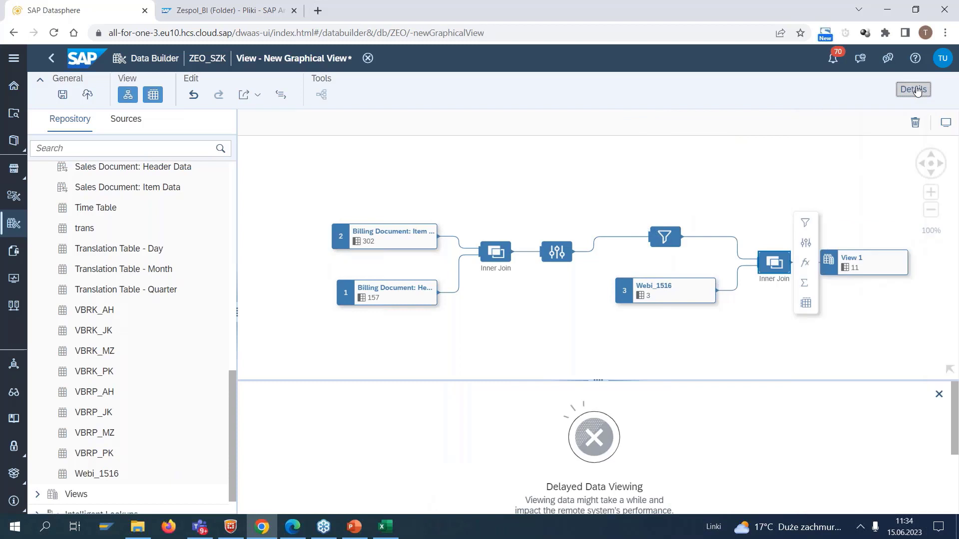
# Step: Preview the data of the join with Webi_1516, accepting the delayed data viewing
pyautogui.click(806, 303)
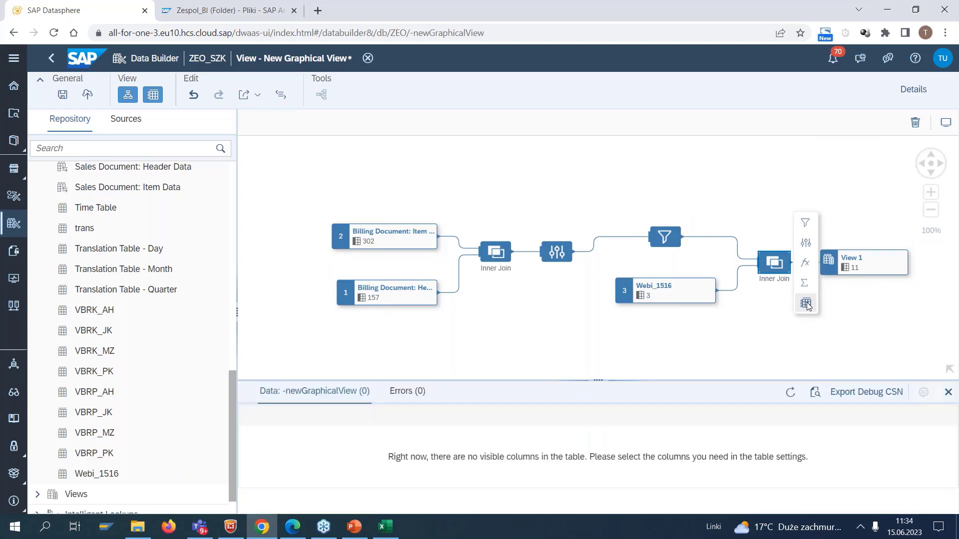
pyautogui.scroll(-2, 599, 506)
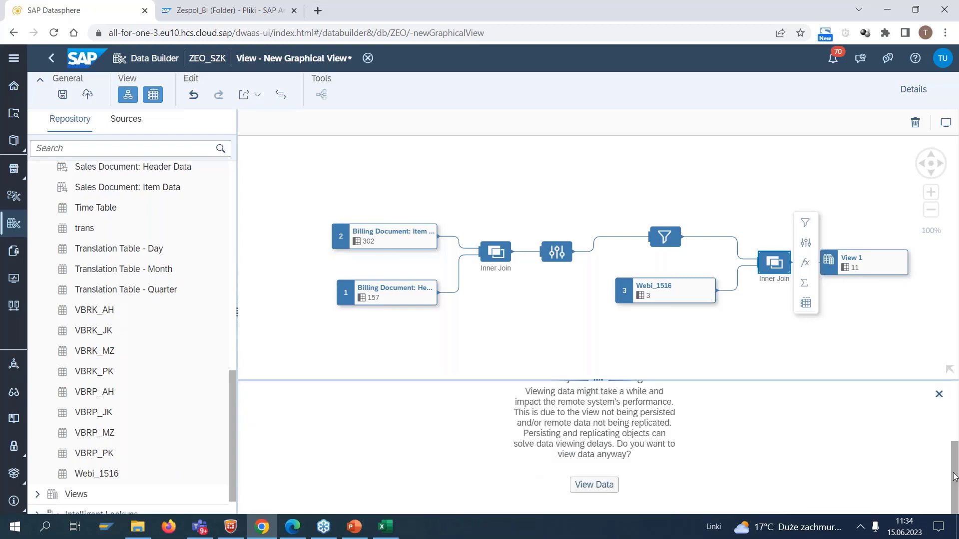
pyautogui.click(595, 485)
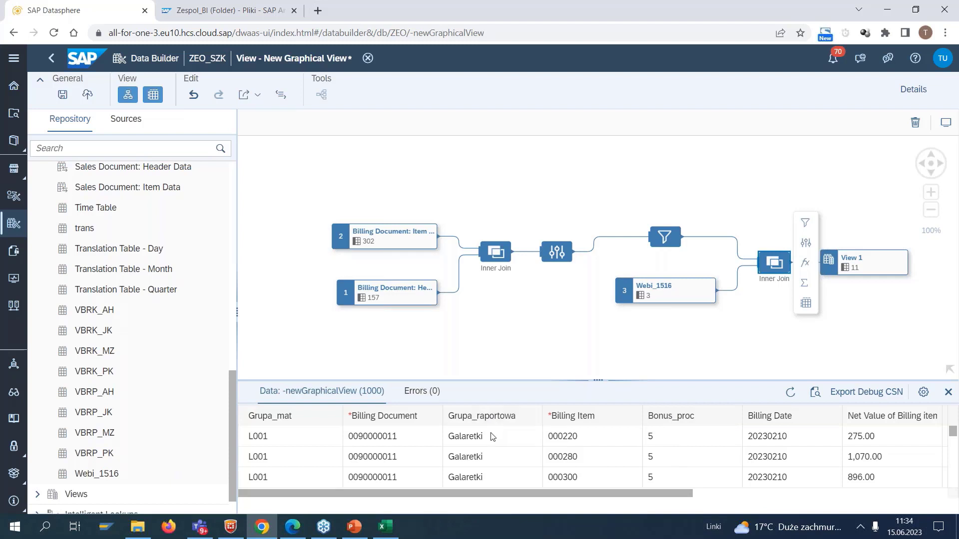
pyautogui.moveTo(953, 432); pyautogui.dragTo(954, 405)
# Step: Add a calculated columns node after the join with Webi_1516 and create a new calculated column in it
pyautogui.click(805, 263)
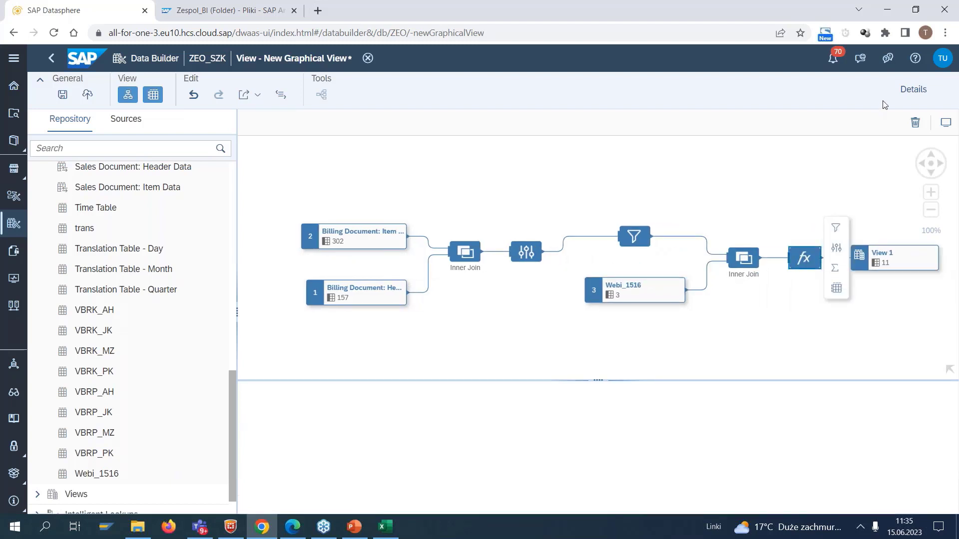
pyautogui.click(910, 93)
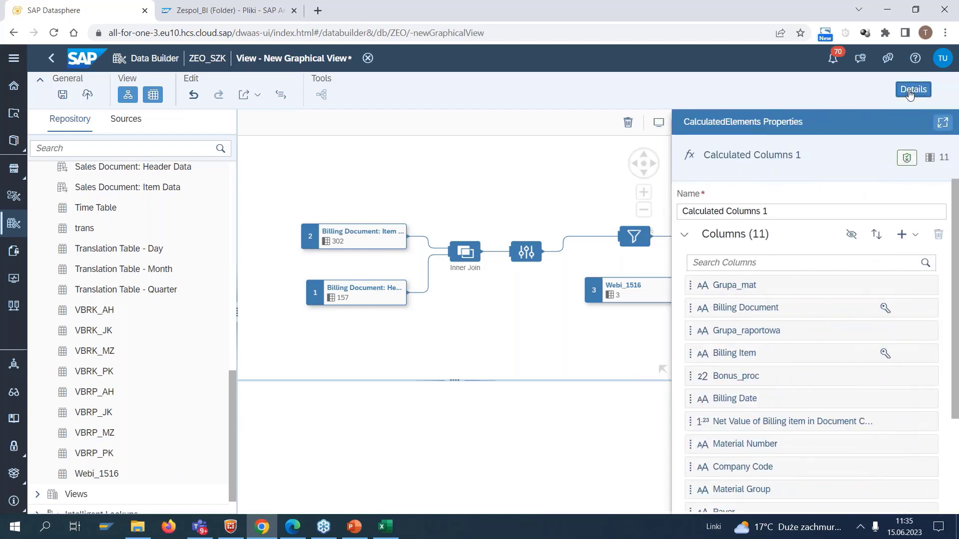
pyautogui.scroll(-1, 957, 254)
pyautogui.scroll(2, 957, 253)
pyautogui.click(913, 242)
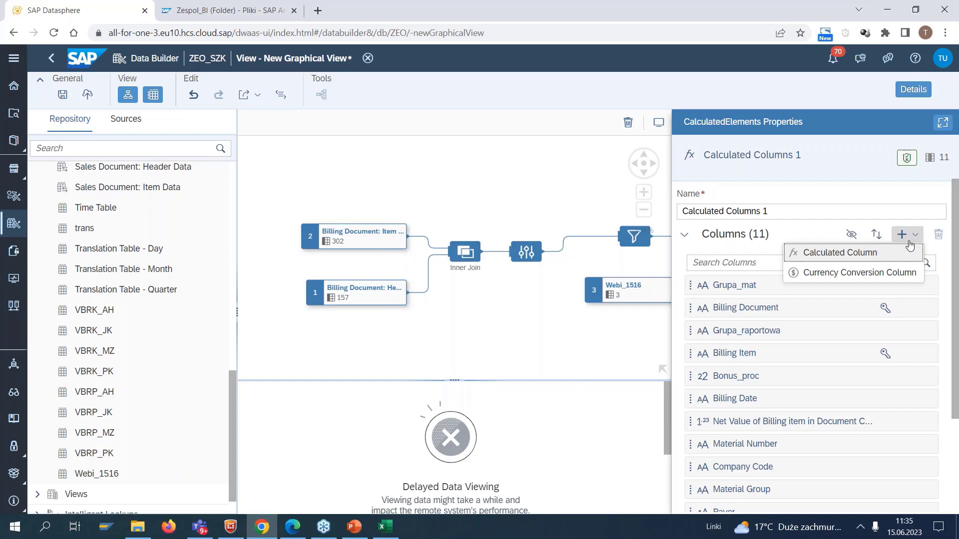
pyautogui.click(872, 253)
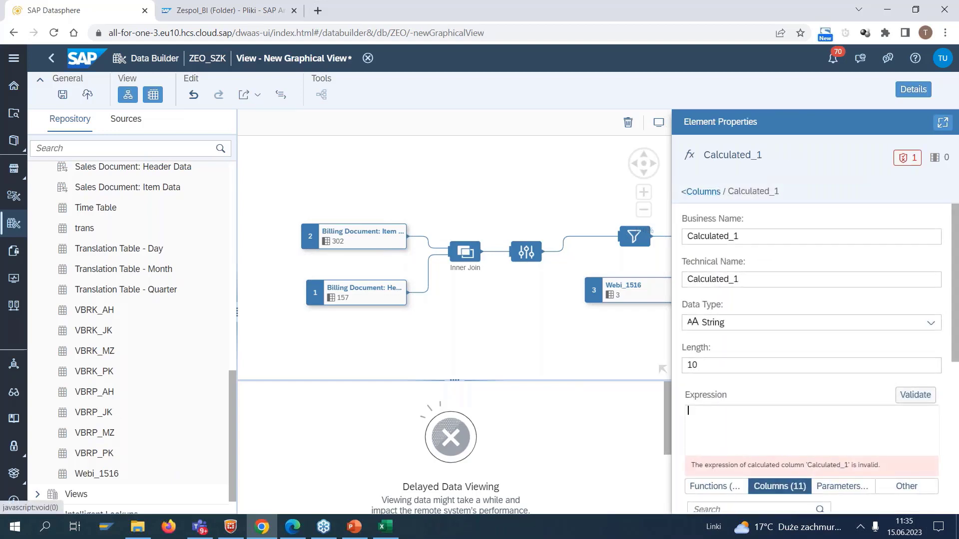
# Step: Name the calculated column Bonus_sprzedawcy and set its data type to Decimal
pyautogui.click(710, 237)
pyautogui.hotkey('ctrl', 'a')
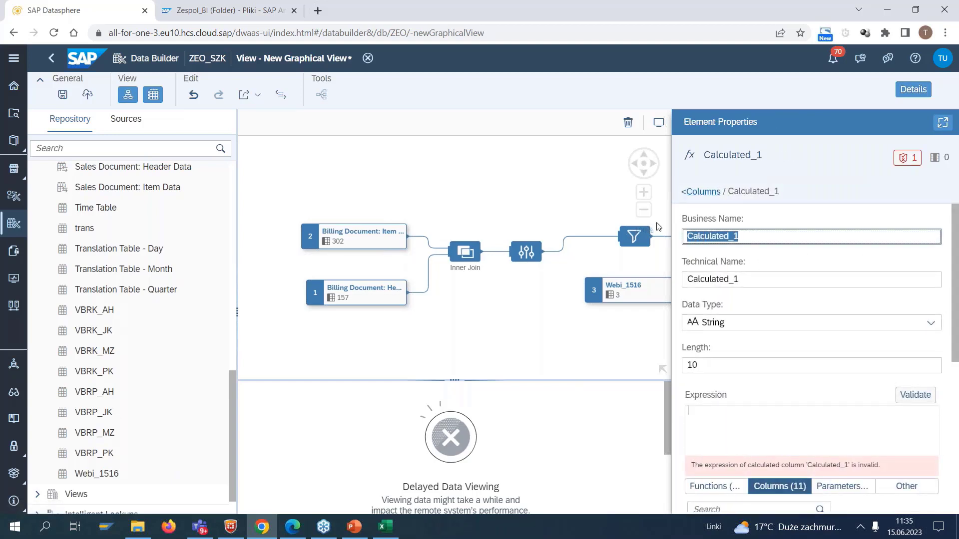
pyautogui.write('Bon')
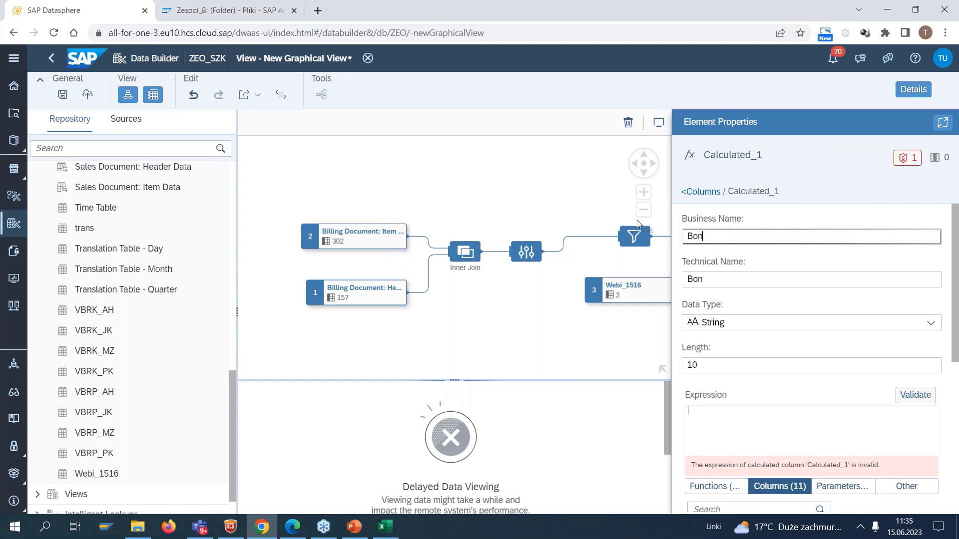
pyautogui.write('us_sprzedawcy')
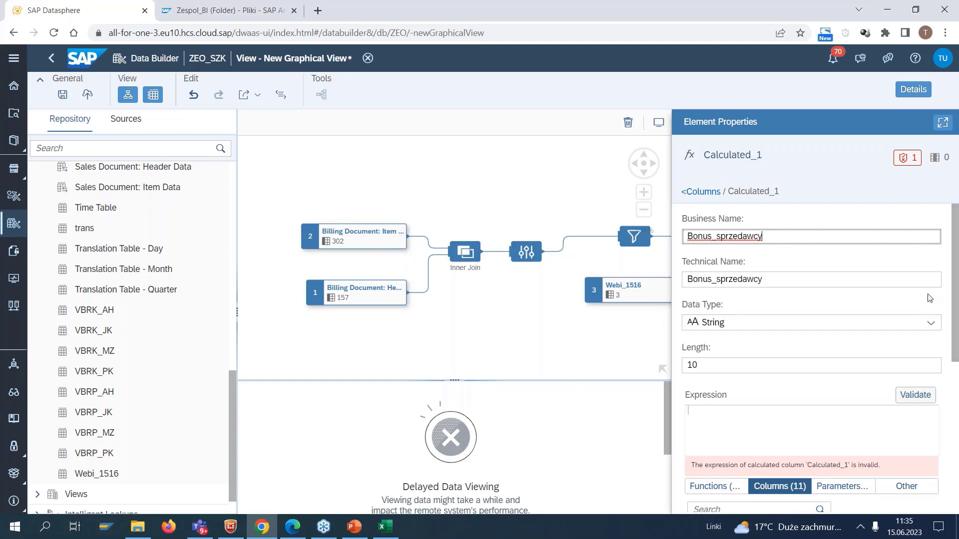
pyautogui.click(932, 325)
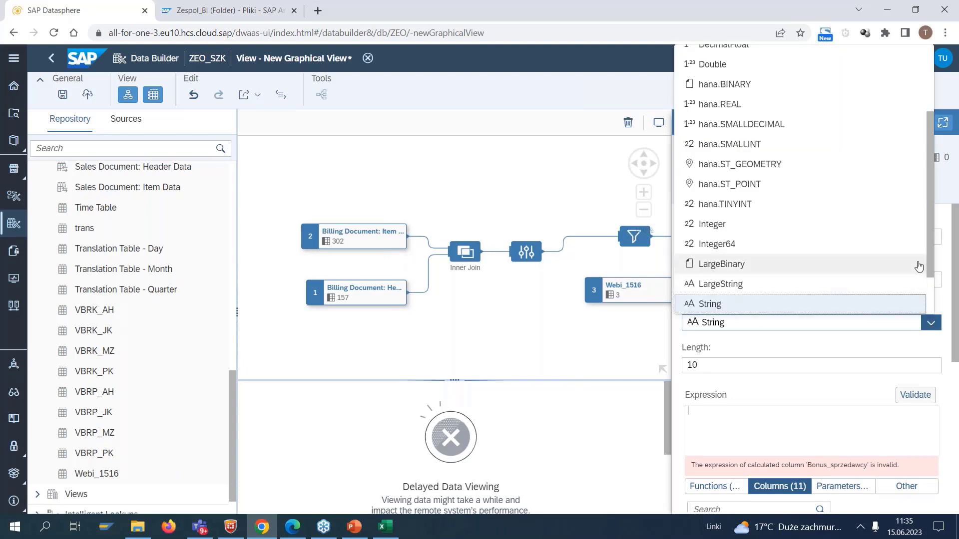
pyautogui.moveTo(928, 242); pyautogui.dragTo(931, 160)
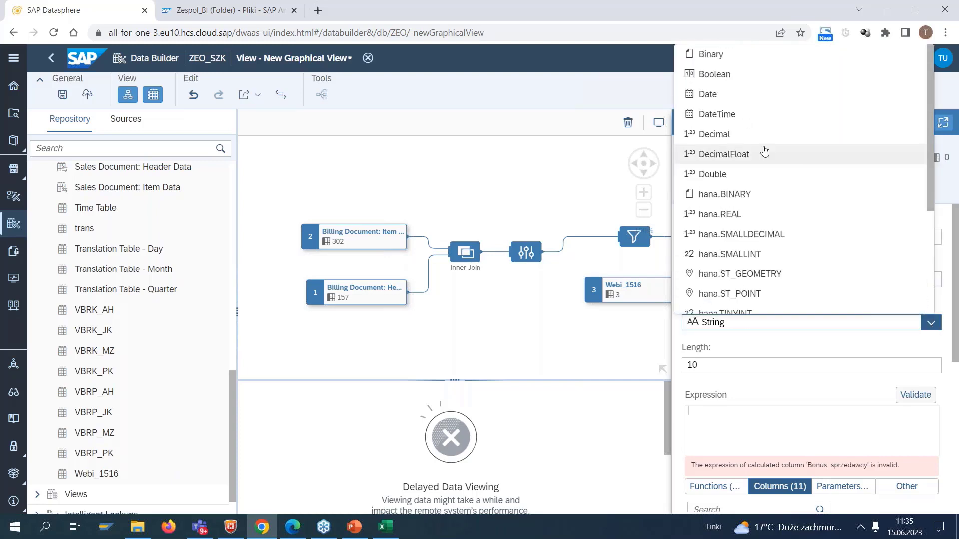
pyautogui.click(731, 136)
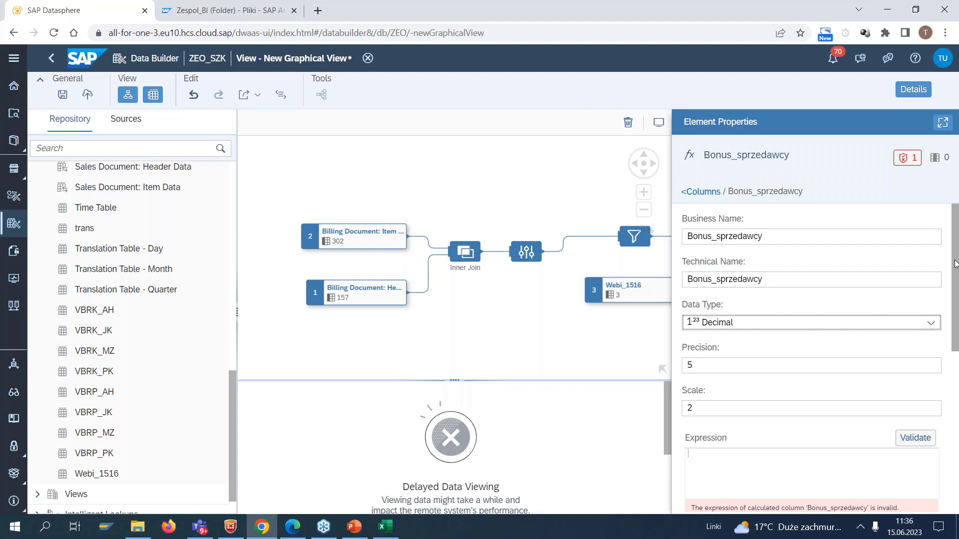
# Step: Review the functions and function categories available for the Bonus_sprzedawcy expression
pyautogui.moveTo(955, 264); pyautogui.dragTo(955, 399)
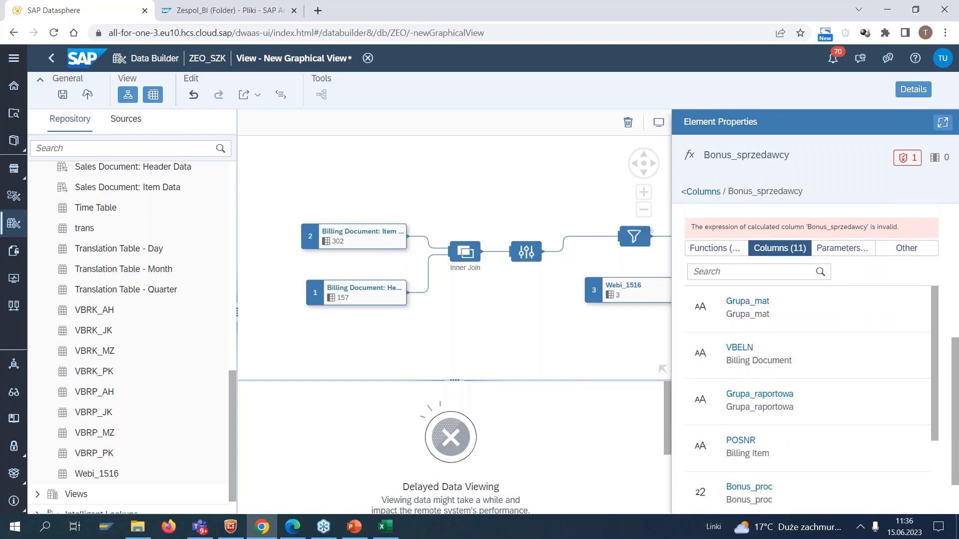
pyautogui.click(715, 249)
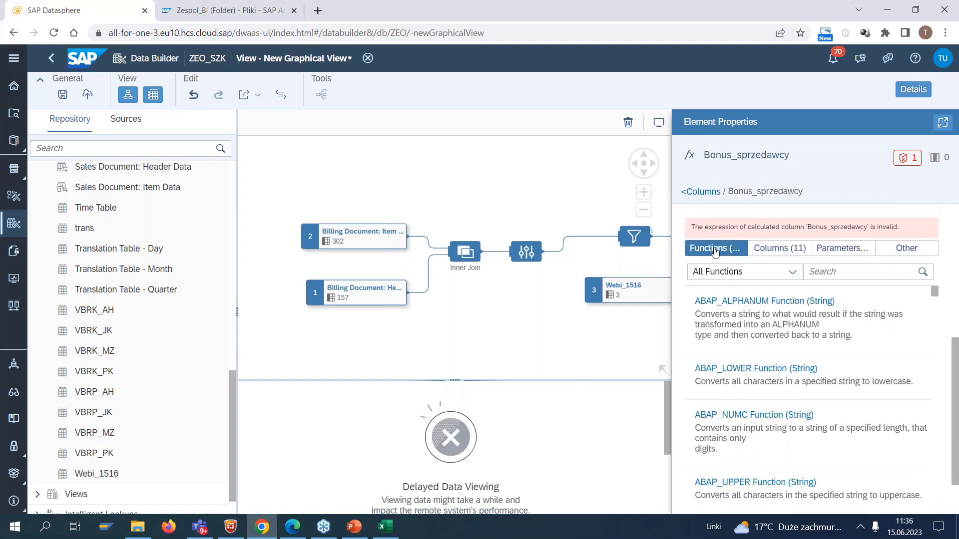
pyautogui.click(791, 272)
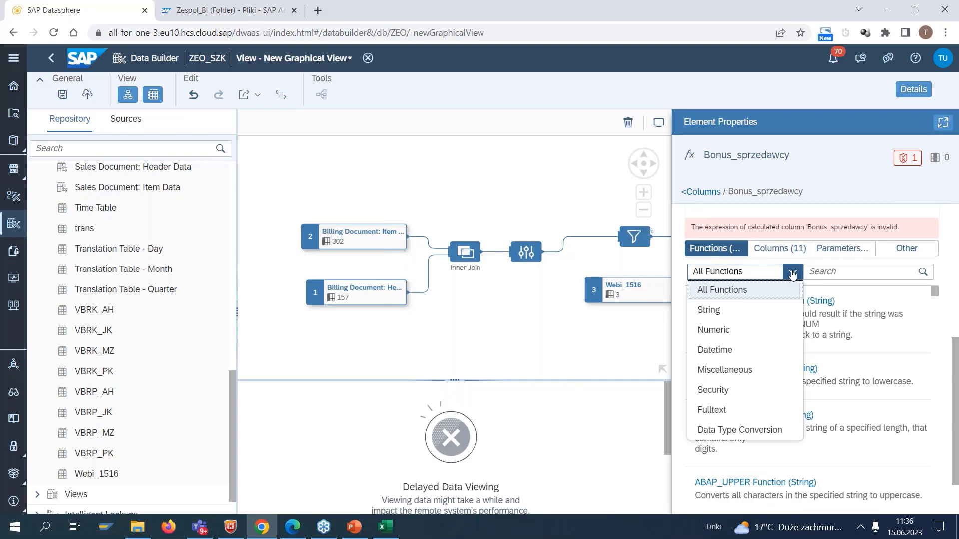
pyautogui.click(792, 273)
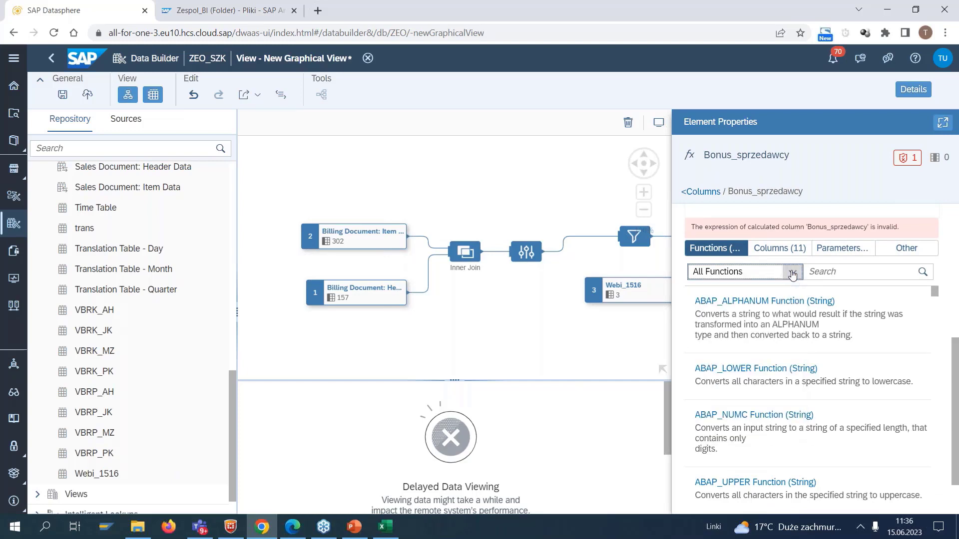
# Step: Begin the Bonus_sprzedawcy expression with the Bonus_proc column divided by 100 and a multiplication sign (Bonus_proc/100*)
pyautogui.moveTo(954, 360); pyautogui.dragTo(955, 301)
pyautogui.scroll(-1, 954, 300)
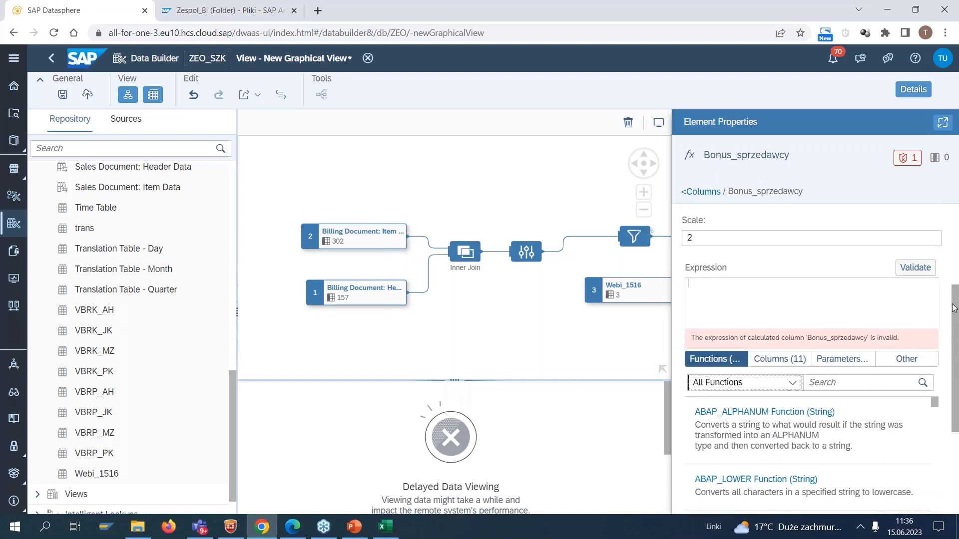
pyautogui.click(780, 369)
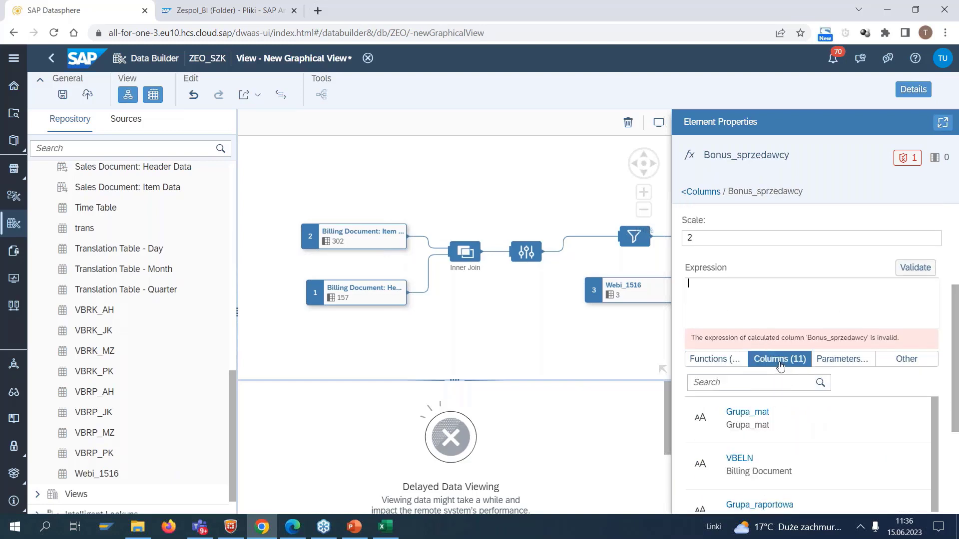
pyautogui.moveTo(955, 343); pyautogui.dragTo(951, 440)
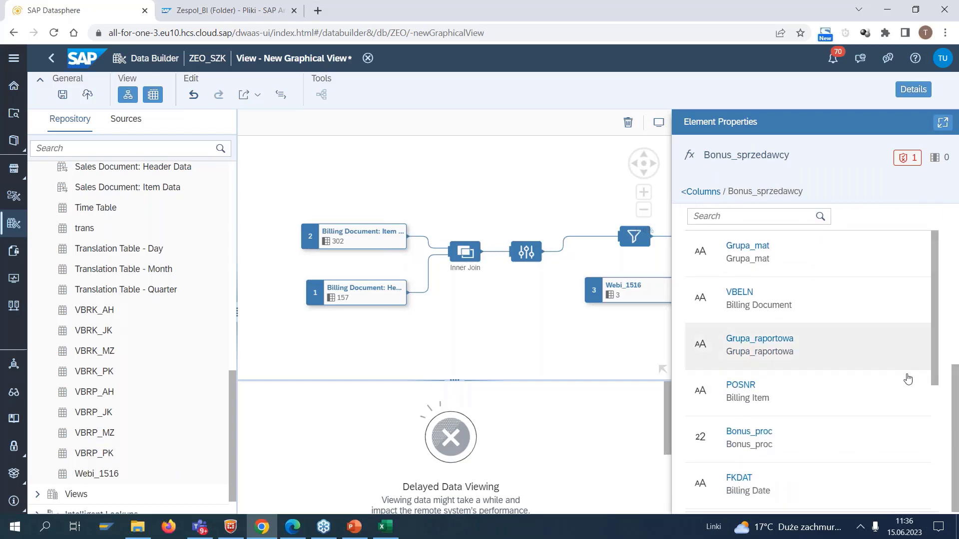
pyautogui.click(755, 448)
pyautogui.moveTo(957, 422); pyautogui.dragTo(956, 285)
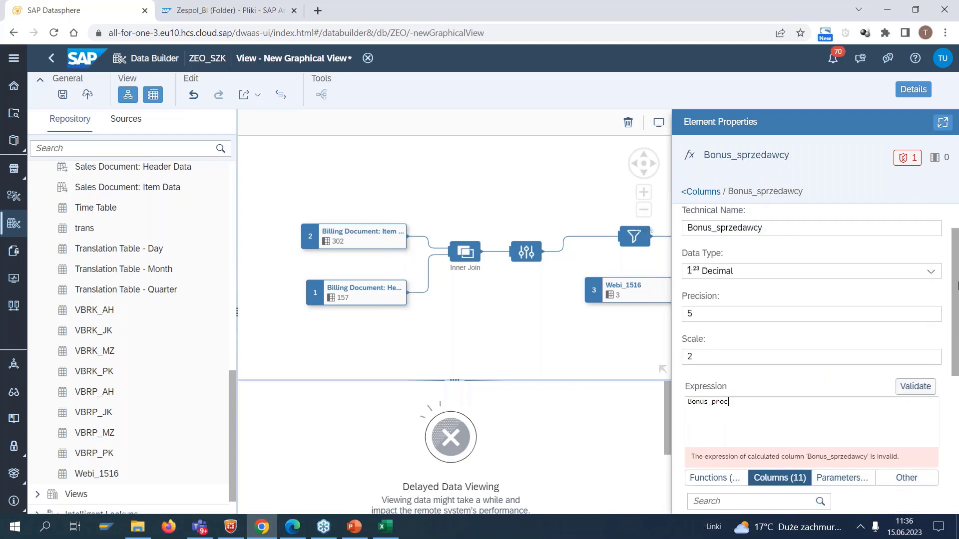
pyautogui.write('/100')
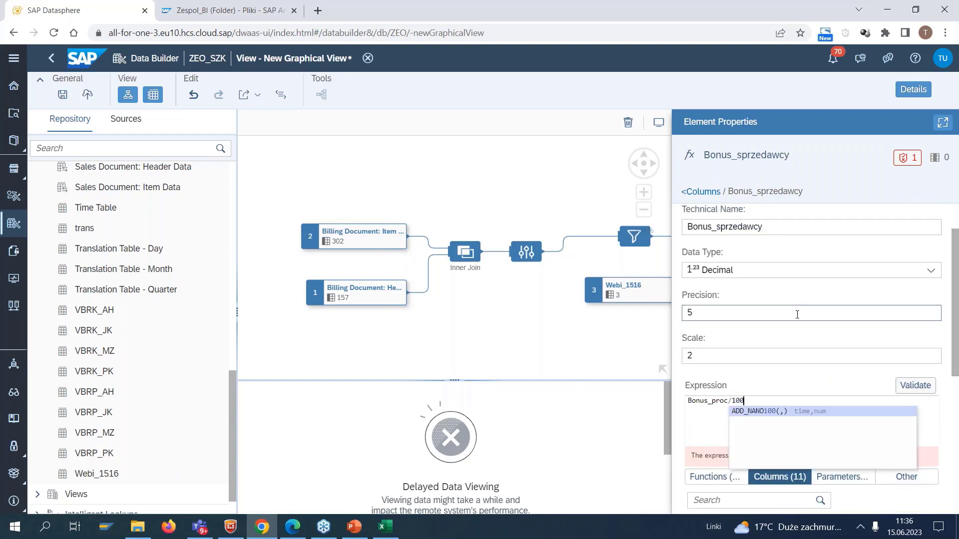
pyautogui.write('*')
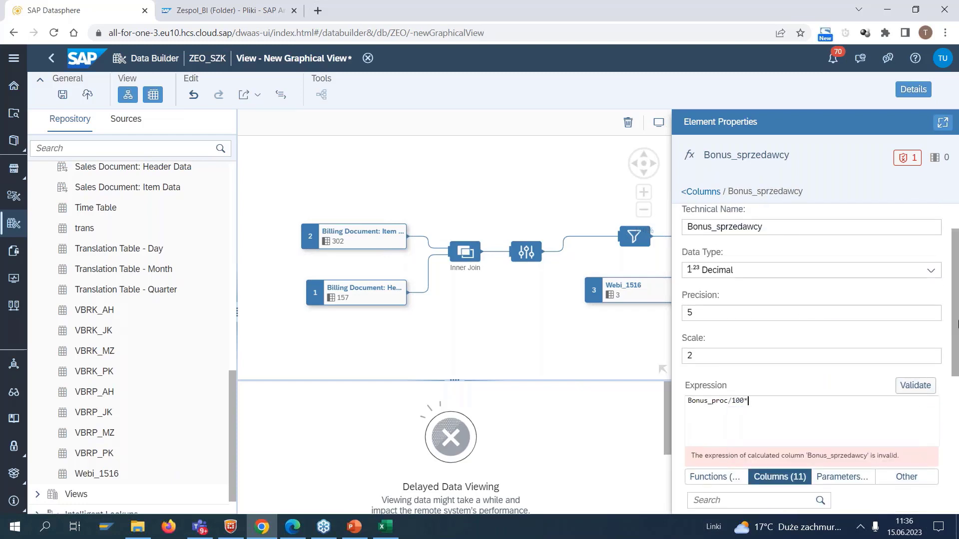
# Step: Complete the expression as Bonus_proc/100*NETWR by adding the net value column, and validate it
pyautogui.moveTo(957, 322); pyautogui.dragTo(957, 466)
pyautogui.scroll(-3, 939, 358)
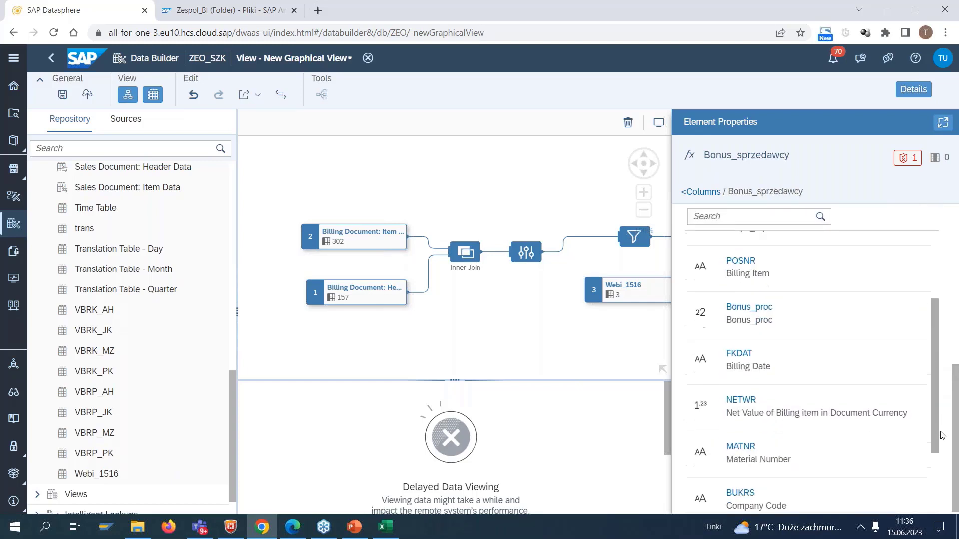
pyautogui.click(790, 389)
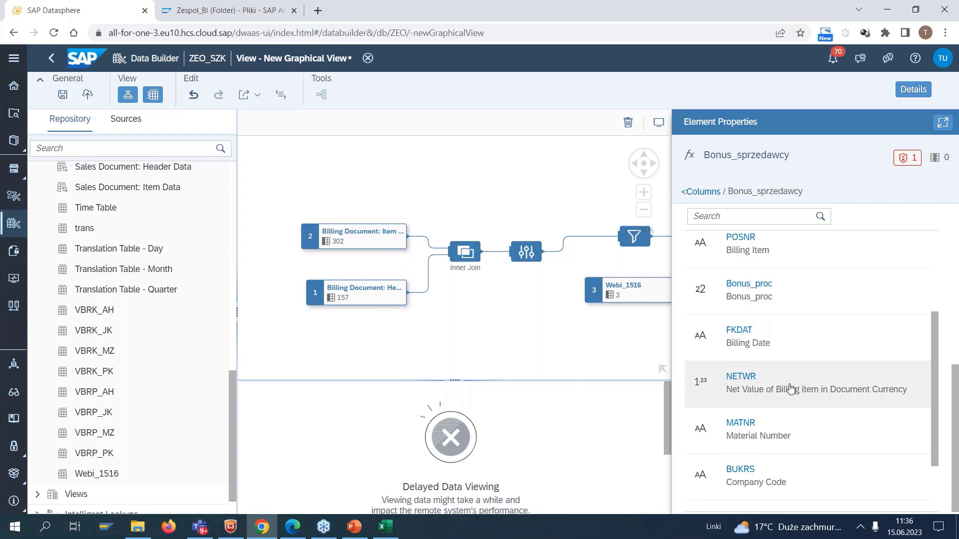
pyautogui.moveTo(954, 422); pyautogui.dragTo(956, 313)
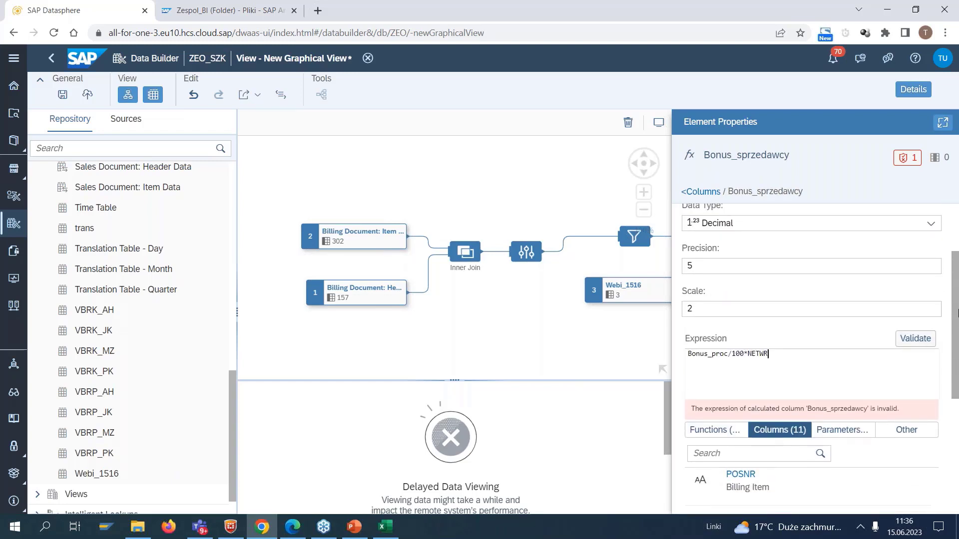
pyautogui.click(917, 341)
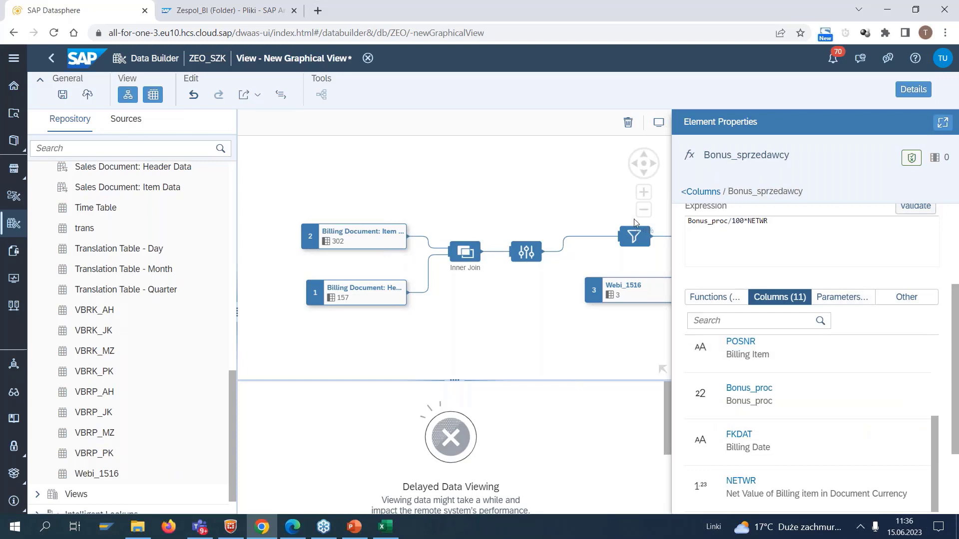
# Step: Preview the calculated columns node's data, accepting the delayed viewing, and compare Bonus_proc and net value with Bonus_sprzedawcy
pyautogui.click(906, 89)
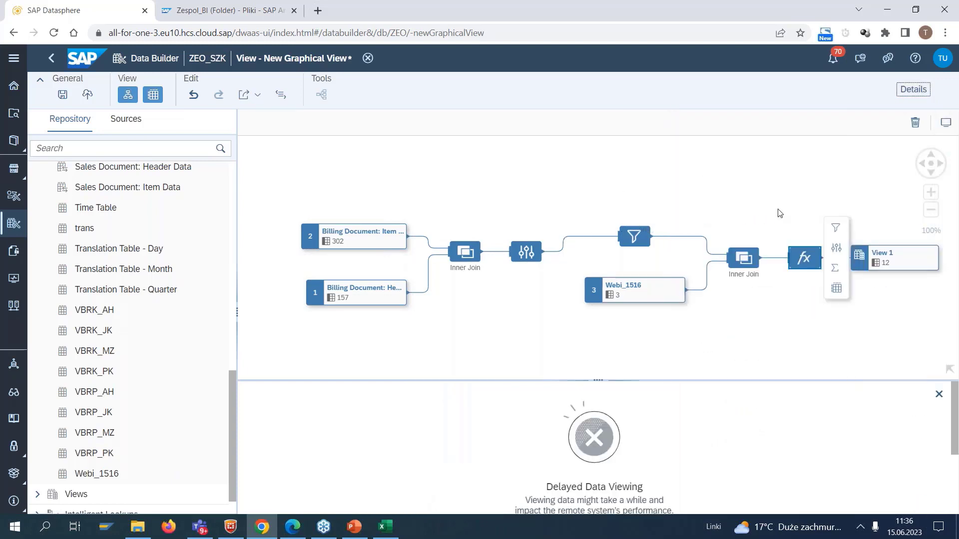
pyautogui.click(837, 289)
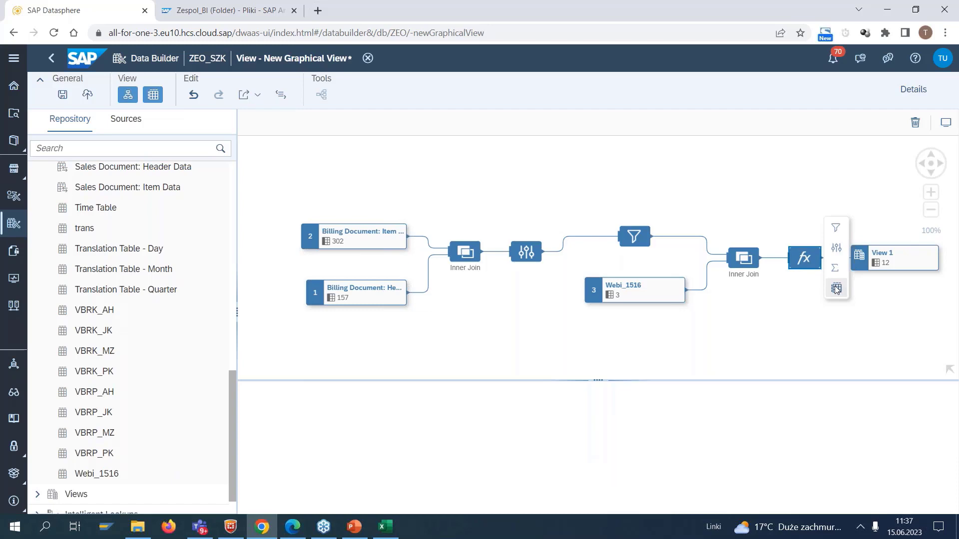
pyautogui.click(837, 289)
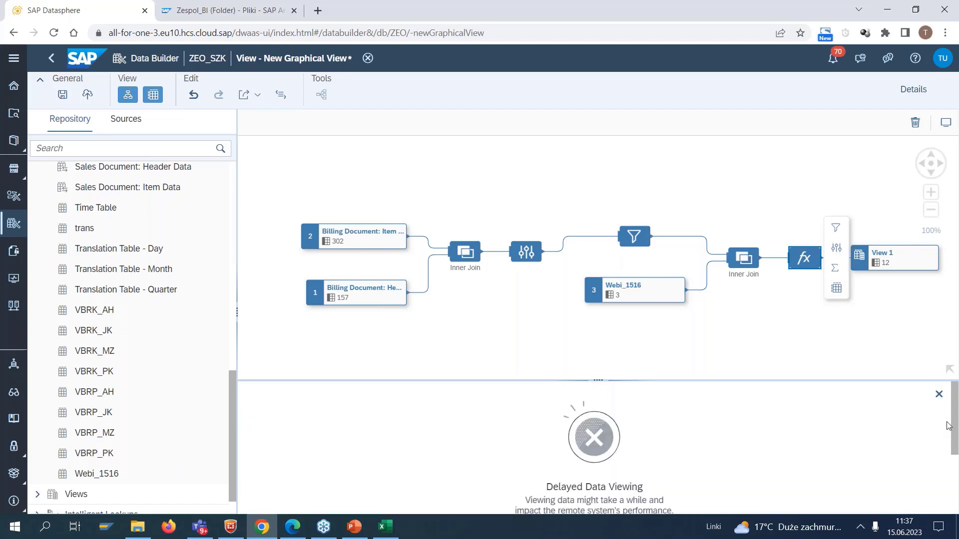
pyautogui.scroll(-3, 955, 429)
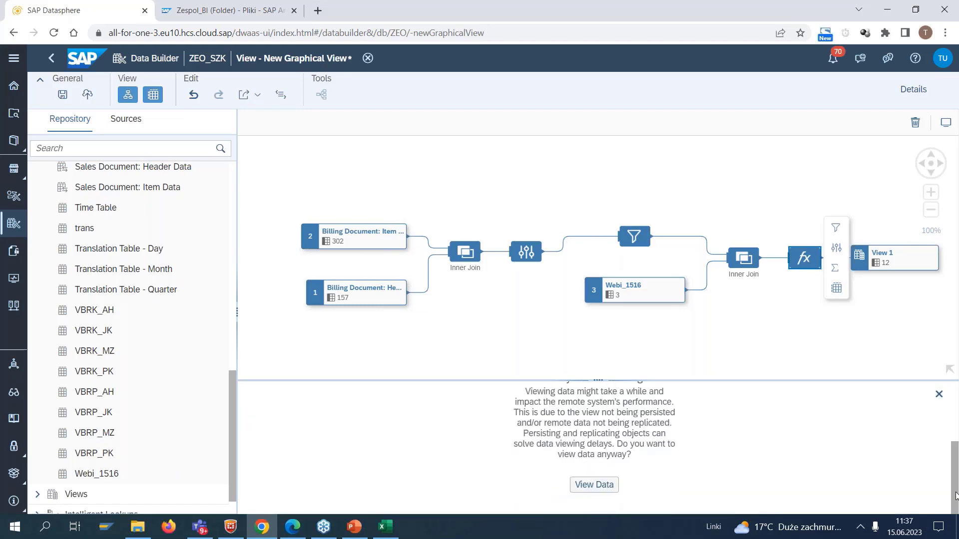
pyautogui.click(601, 486)
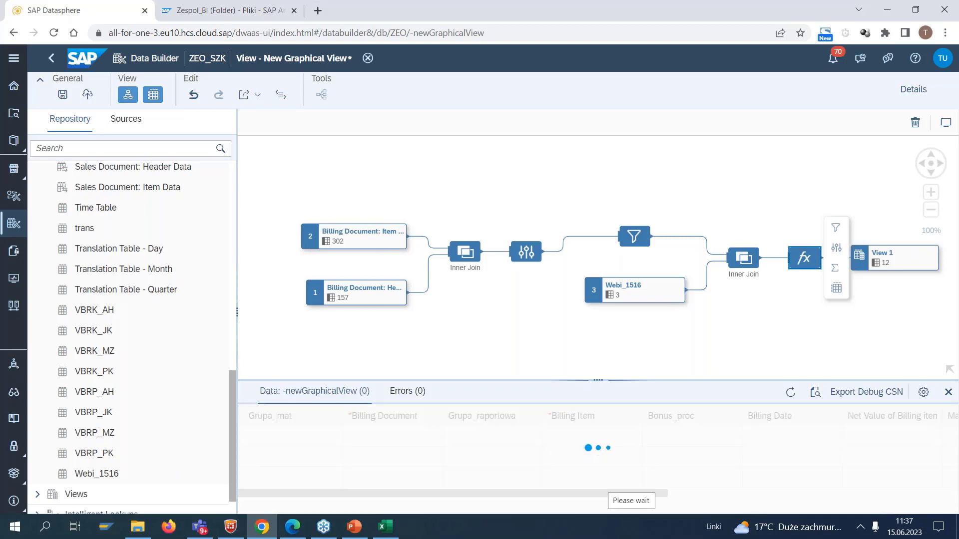
pyautogui.moveTo(609, 499); pyautogui.dragTo(943, 507)
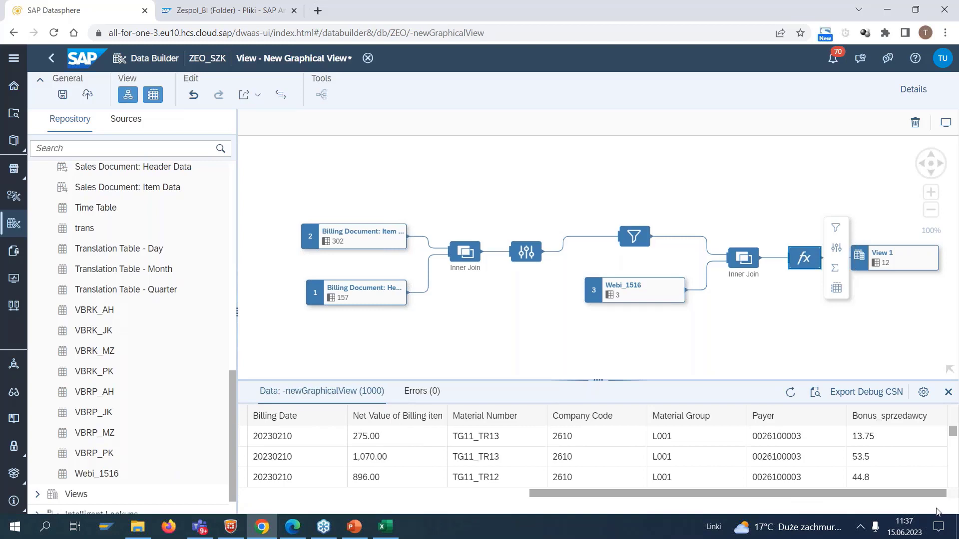
pyautogui.moveTo(786, 494); pyautogui.dragTo(571, 495)
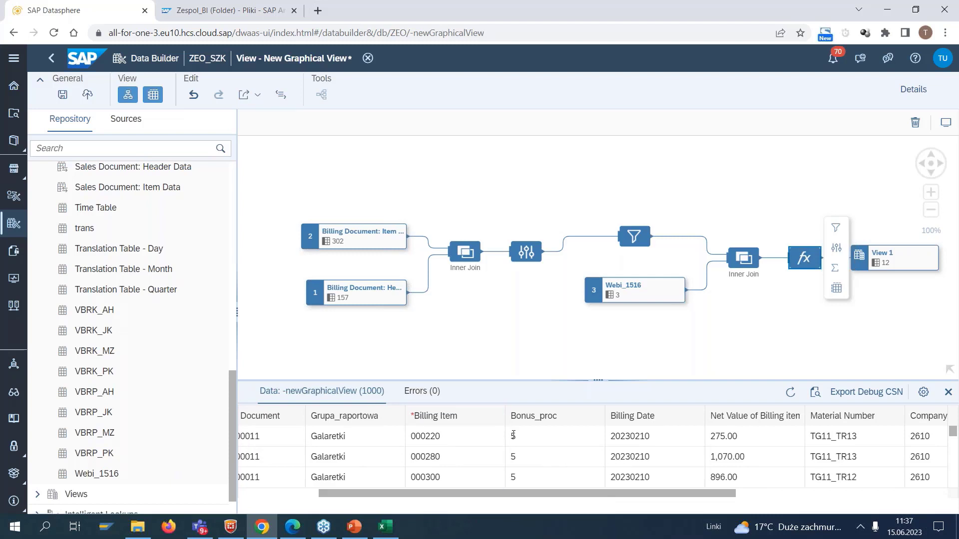
pyautogui.moveTo(680, 496); pyautogui.dragTo(899, 501)
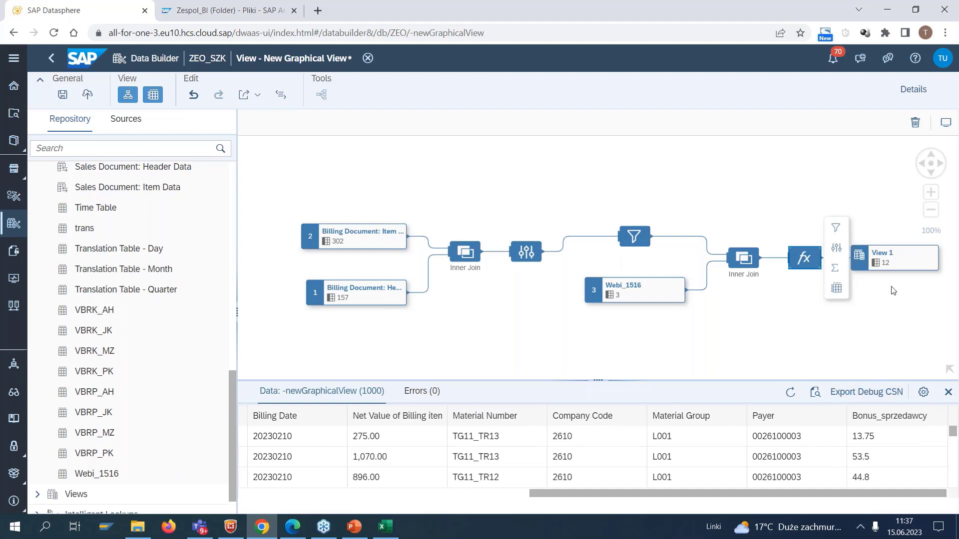
# Step: Open the properties of the output node View 1 and set its semantic usage to Analytical Dataset
pyautogui.click(902, 266)
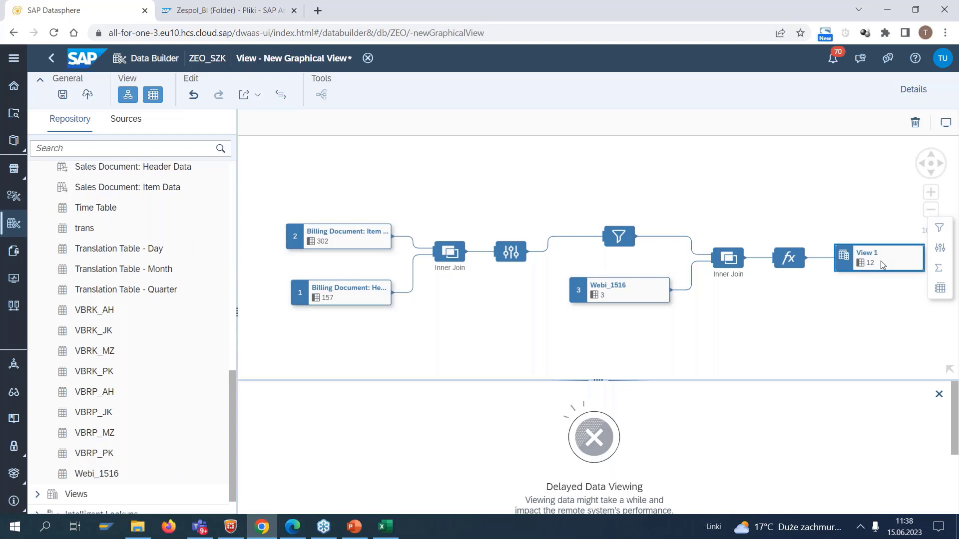
pyautogui.click(913, 90)
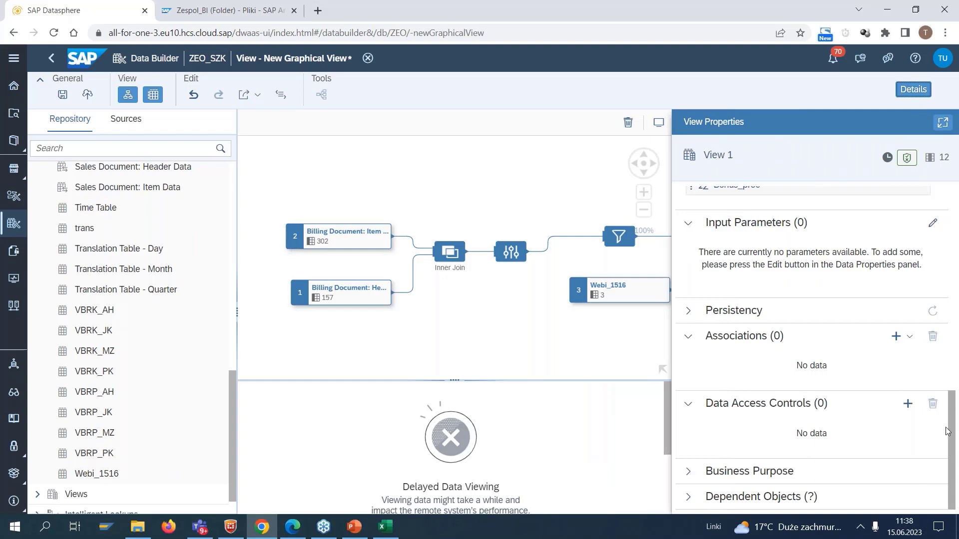
pyautogui.moveTo(953, 423); pyautogui.dragTo(956, 235)
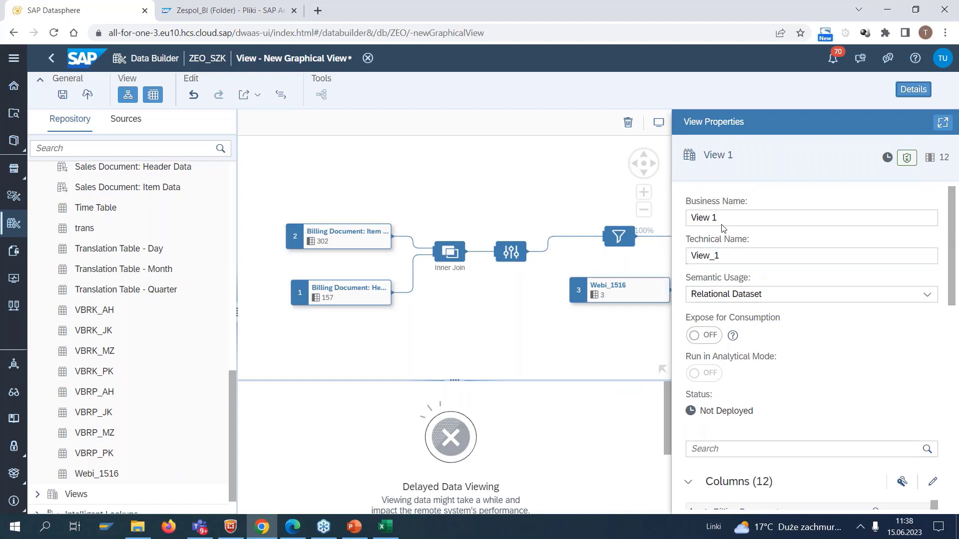
pyautogui.click(926, 296)
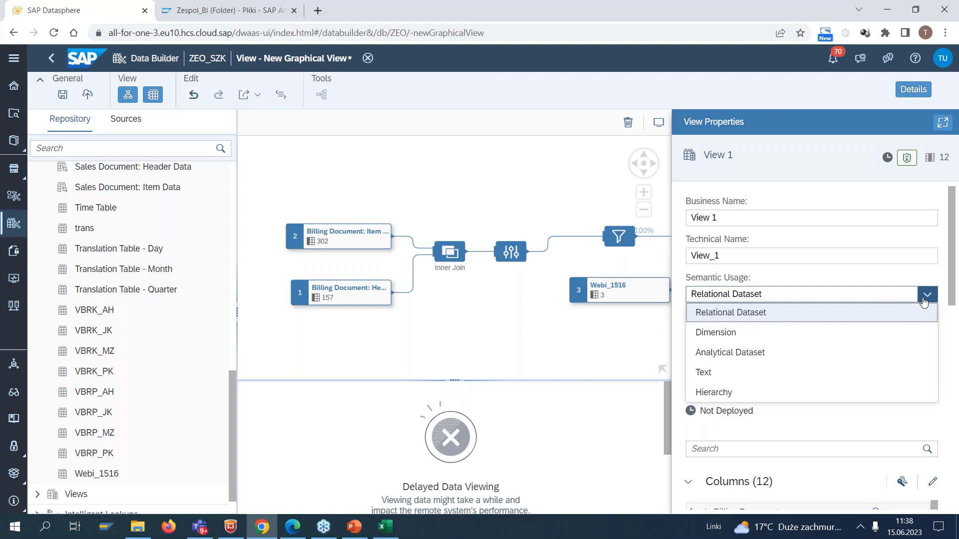
pyautogui.click(759, 359)
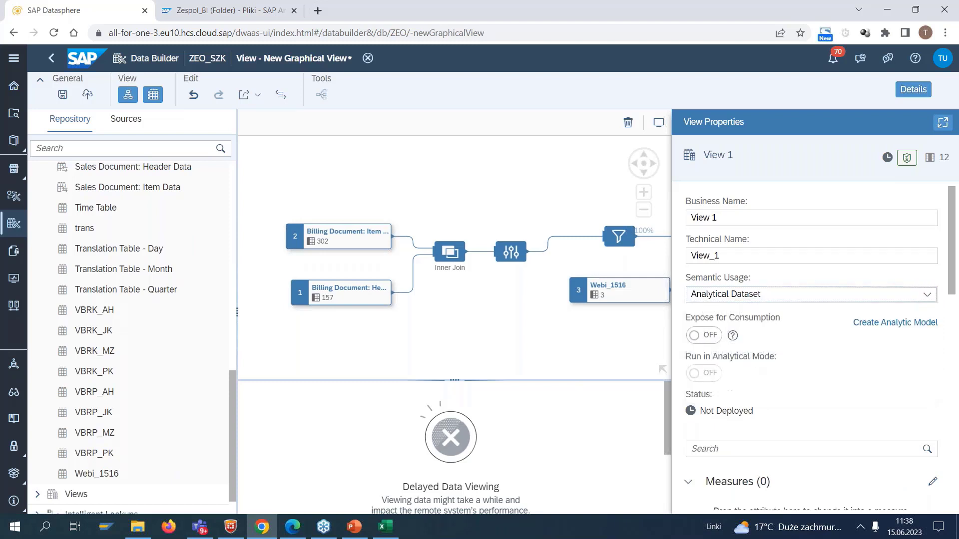
# Step: Set the view's business name to WEBI_MZ_1506 and turn on Expose for Consumption
pyautogui.moveTo(725, 221); pyautogui.dragTo(674, 223)
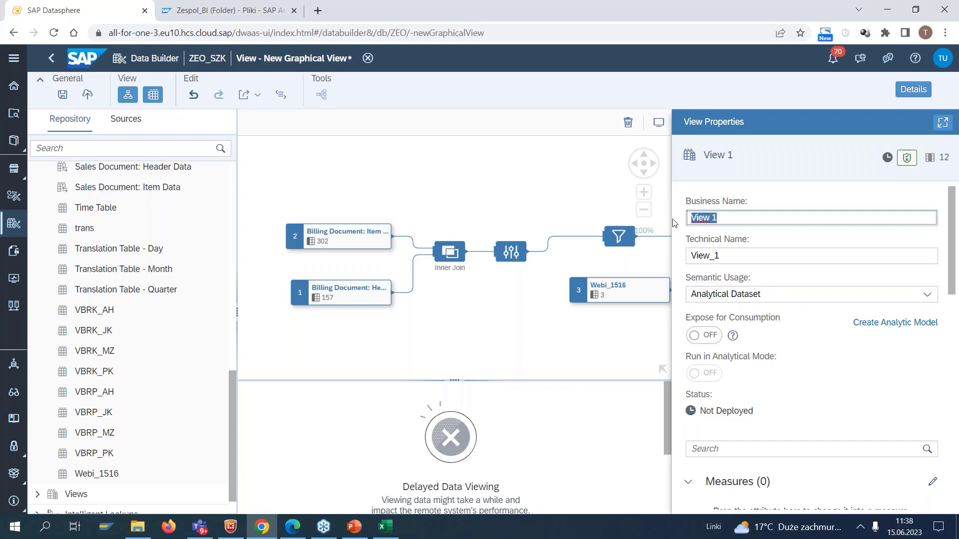
pyautogui.write('WEBI_MZ_1')
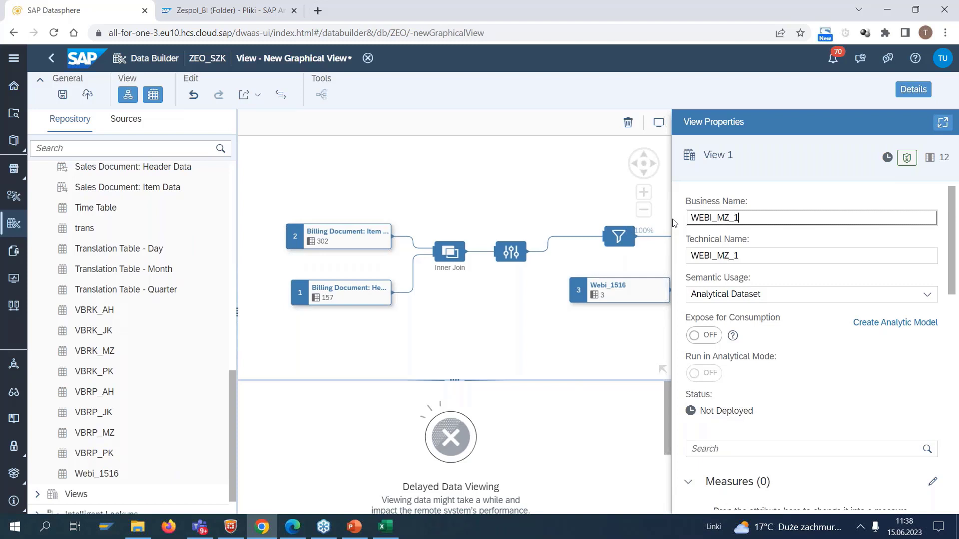
pyautogui.write('506')
pyautogui.moveTo(953, 284); pyautogui.dragTo(954, 285)
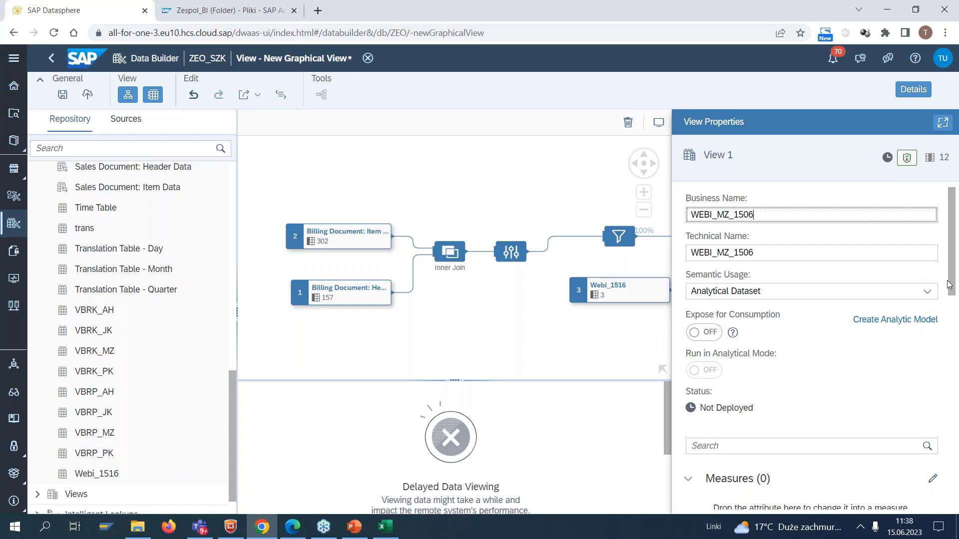
pyautogui.scroll(-1, 953, 283)
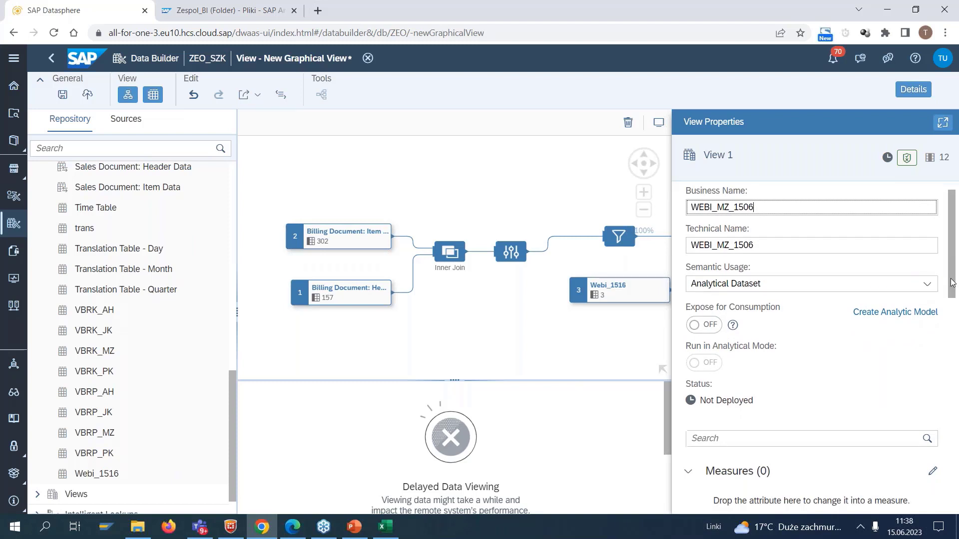
pyautogui.moveTo(953, 284); pyautogui.dragTo(954, 300)
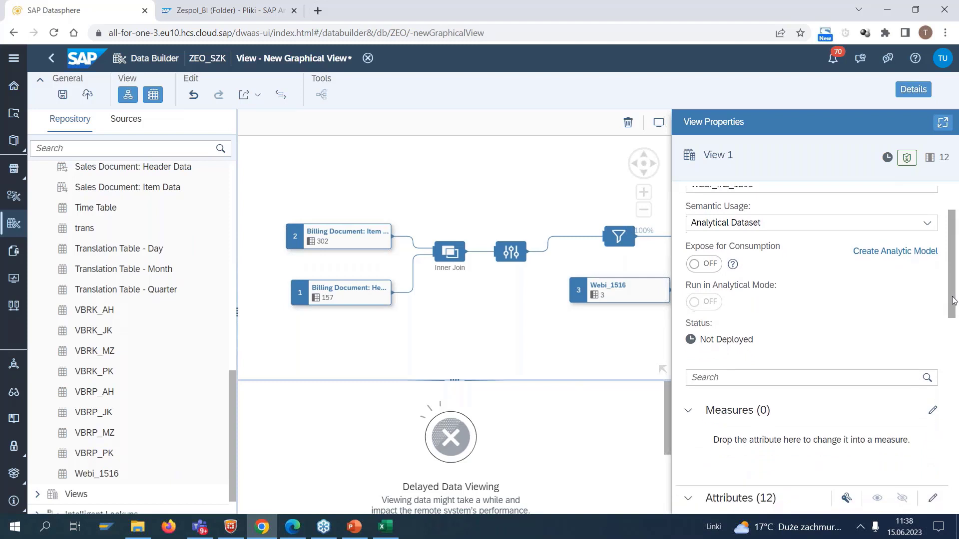
pyautogui.click(698, 269)
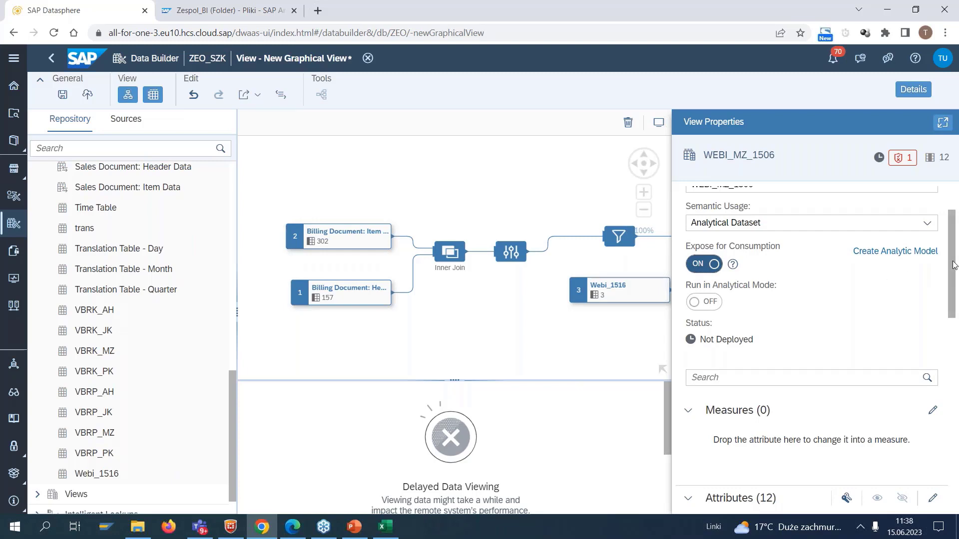
# Step: Change the attributes Net Value of Billing item in Document Currency, Bonus_proc and Bonus_sprzedawcy to measures
pyautogui.moveTo(952, 267)
pyautogui.mouseDown()
pyautogui.moveTo(946, 342)
pyautogui.moveTo(947, 255)
pyautogui.moveTo(947, 273)
pyautogui.mouseUp()
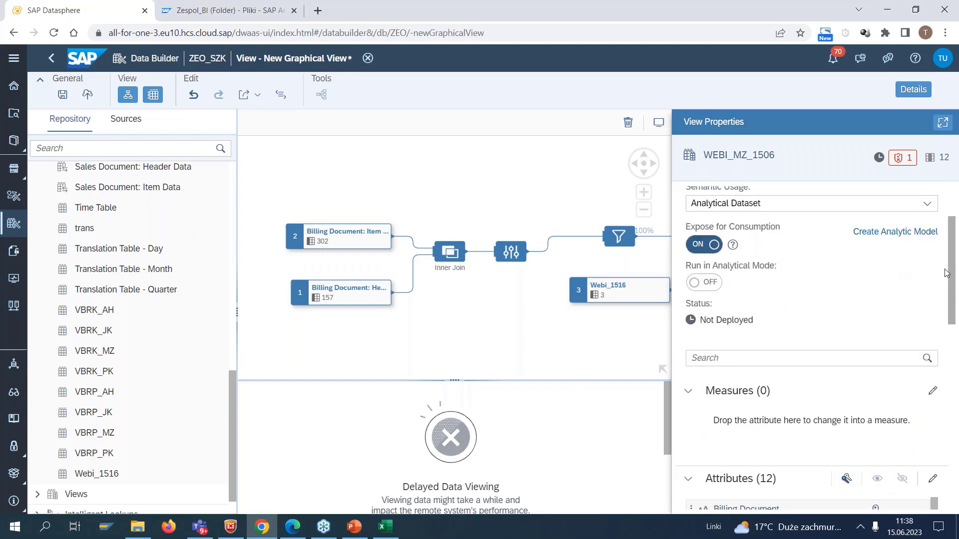
pyautogui.moveTo(948, 273); pyautogui.dragTo(934, 369)
pyautogui.moveTo(922, 355)
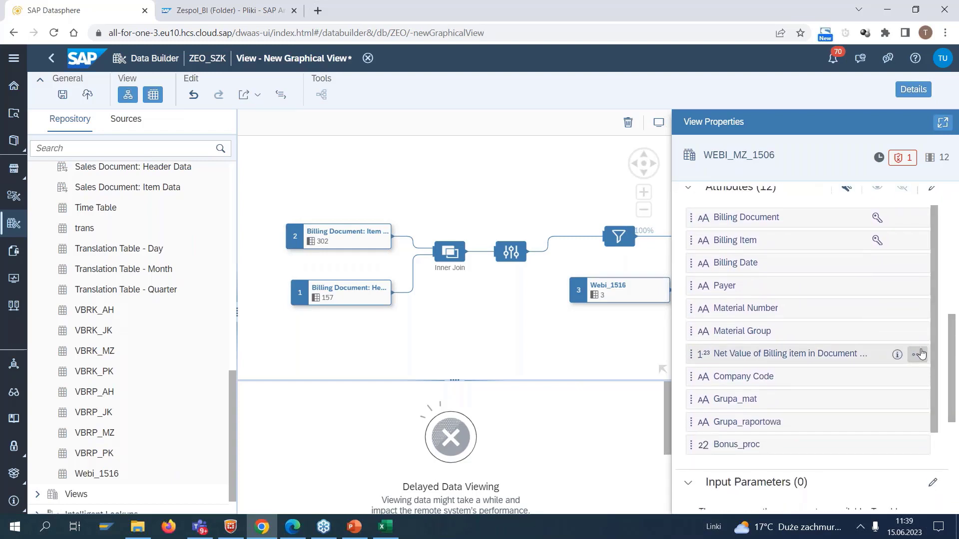
pyautogui.click(918, 355)
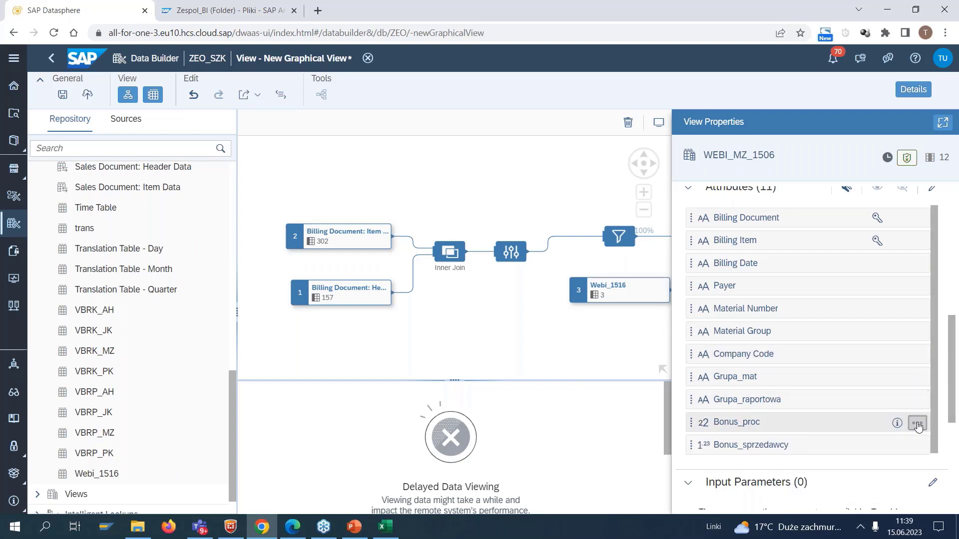
pyautogui.click(917, 423)
pyautogui.click(872, 284)
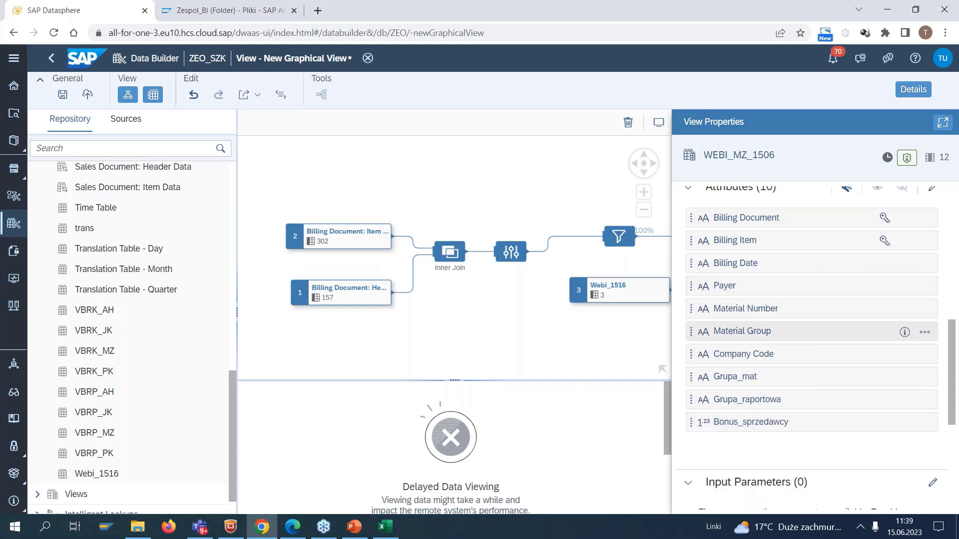
pyautogui.click(924, 424)
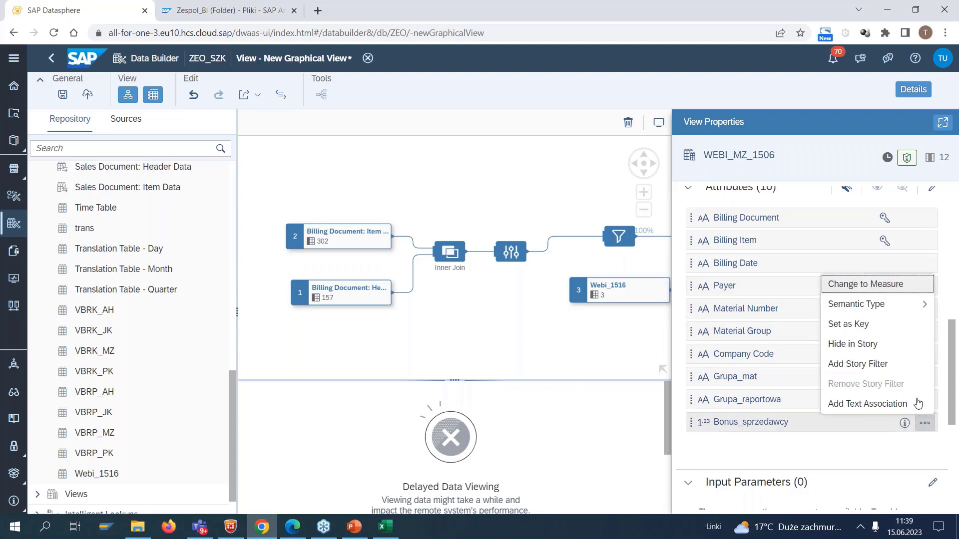
pyautogui.click(897, 284)
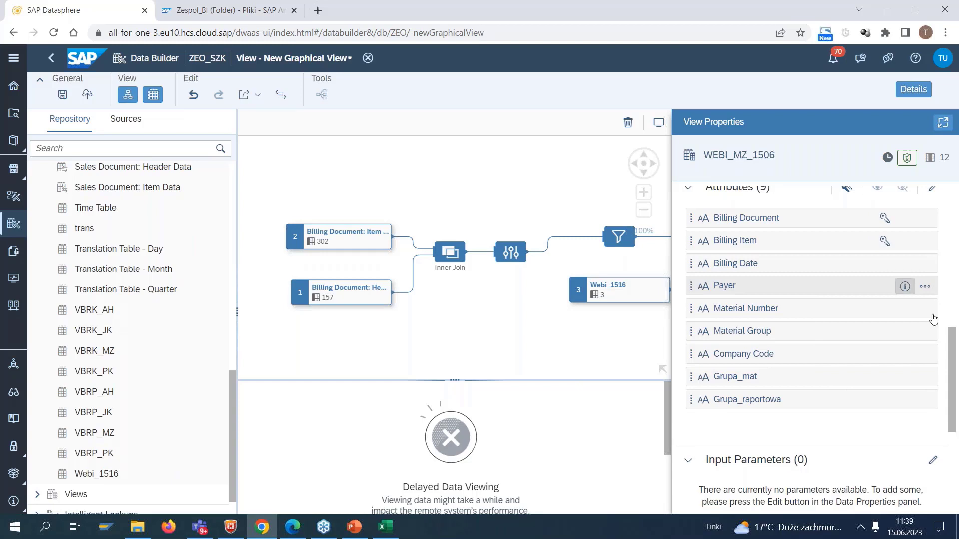
# Step: Save the graphical view with the business and technical name WEBI_MZ_1506
pyautogui.scroll(1, 954, 369)
pyautogui.moveTo(954, 368); pyautogui.dragTo(957, 316)
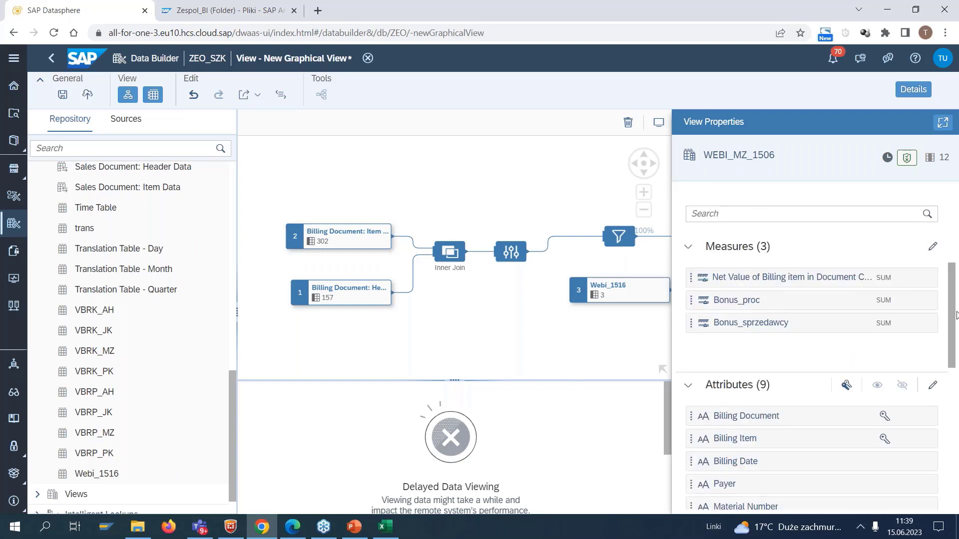
pyautogui.click(62, 96)
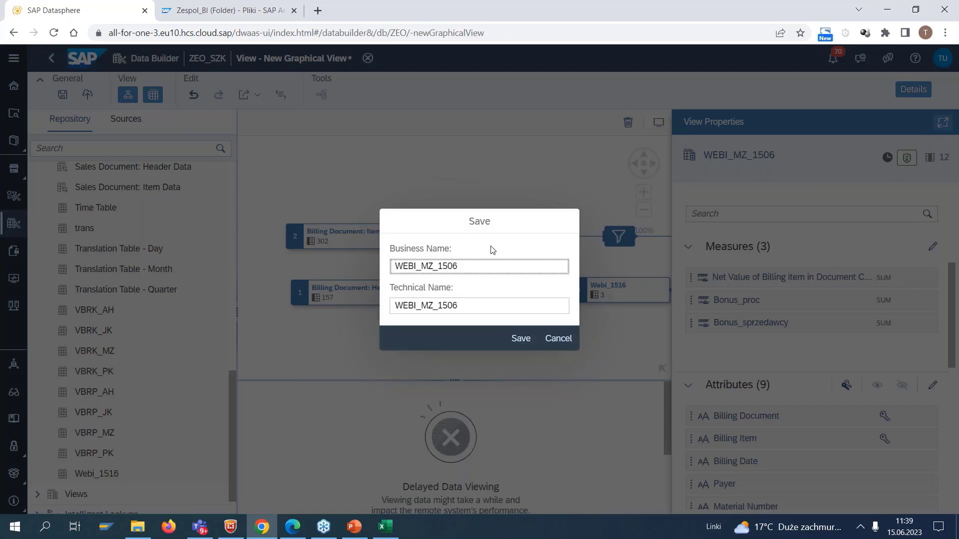
pyautogui.click(521, 339)
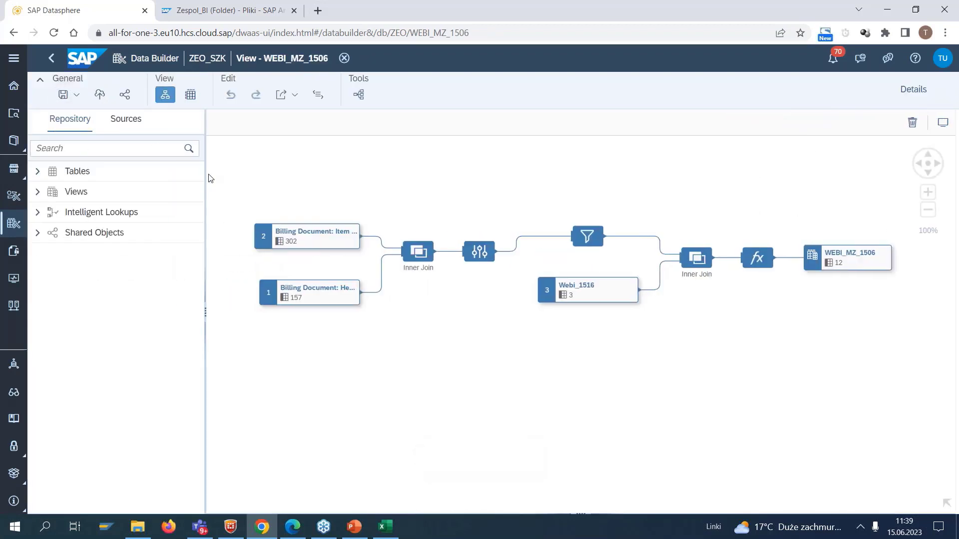
# Step: Deploy the view WEBI_MZ_1506 and return to the Data Builder file overview of the ZEO_SZK space
pyautogui.click(100, 98)
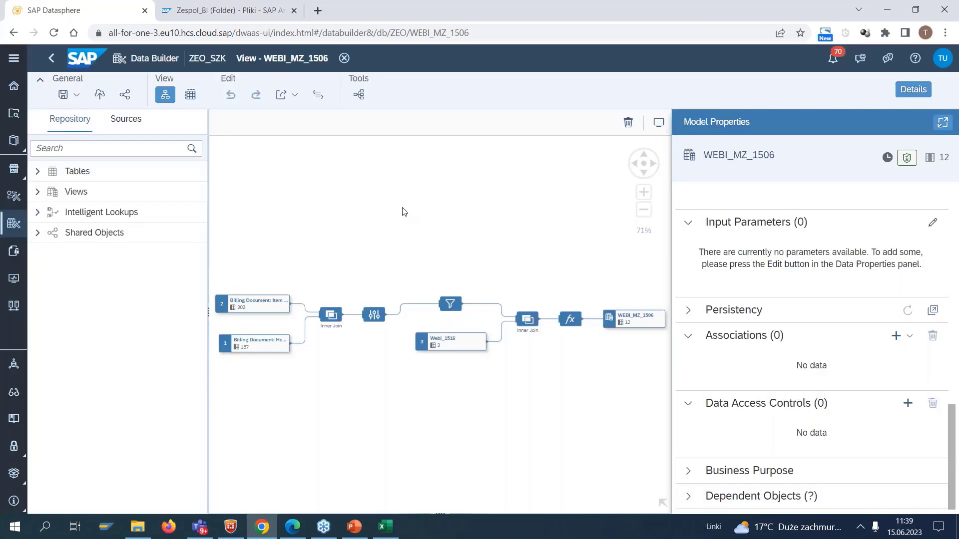
pyautogui.click(101, 97)
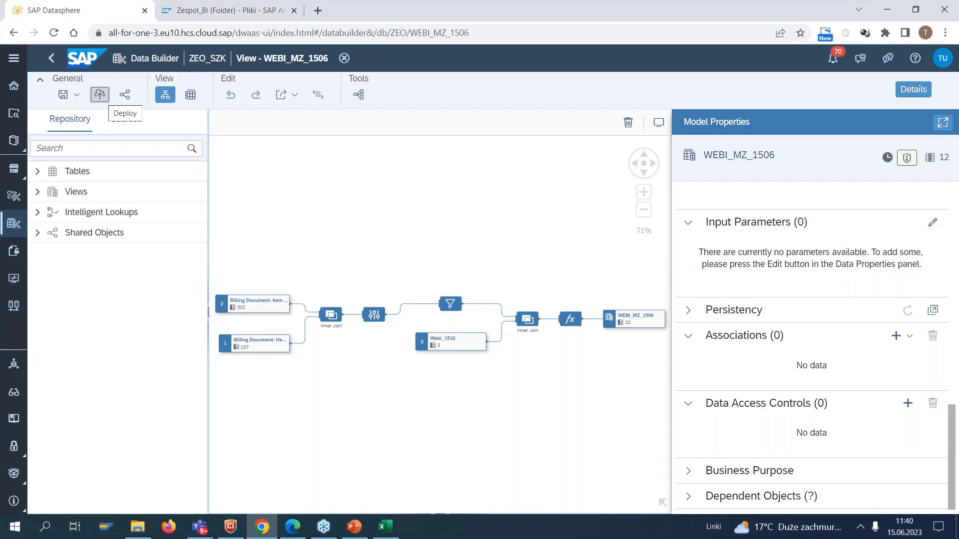
pyautogui.click(52, 66)
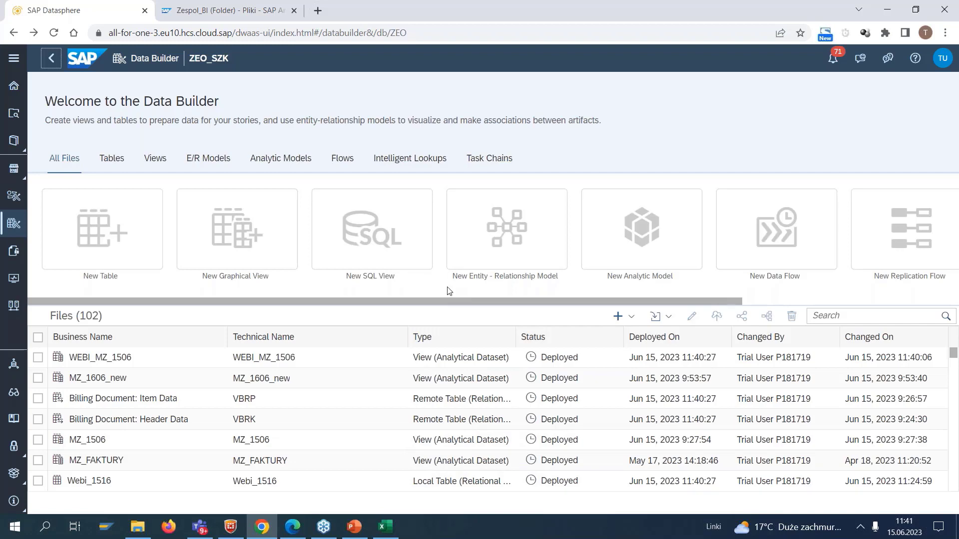
# Step: Switch to SAP Analytics Cloud and create a new canvas report (Obszar zawartości) in the optimized design mode
pyautogui.click(210, 8)
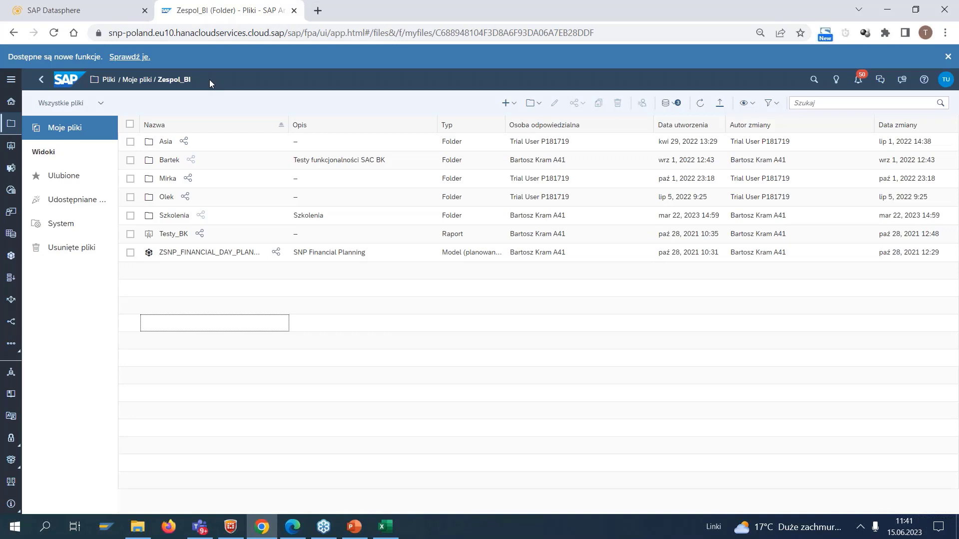
pyautogui.click(114, 13)
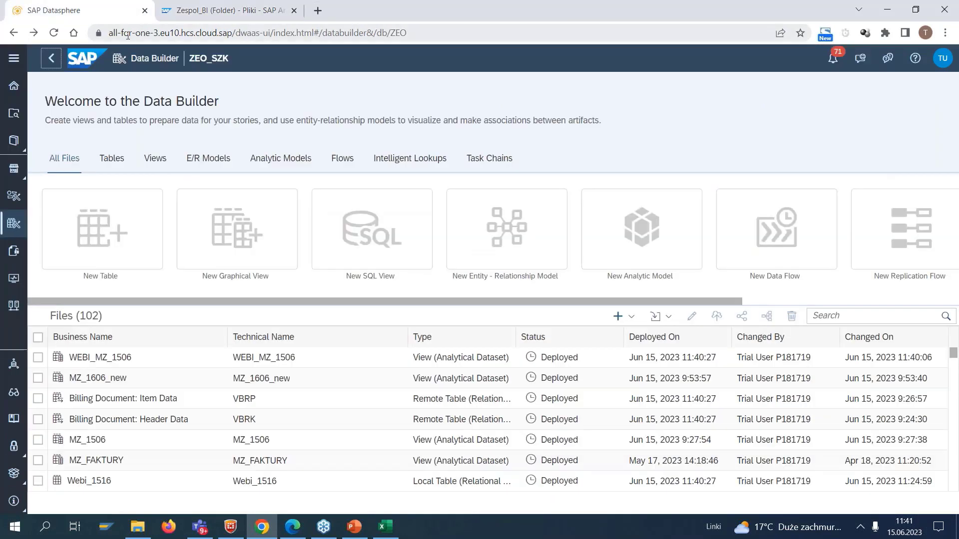
pyautogui.click(204, 11)
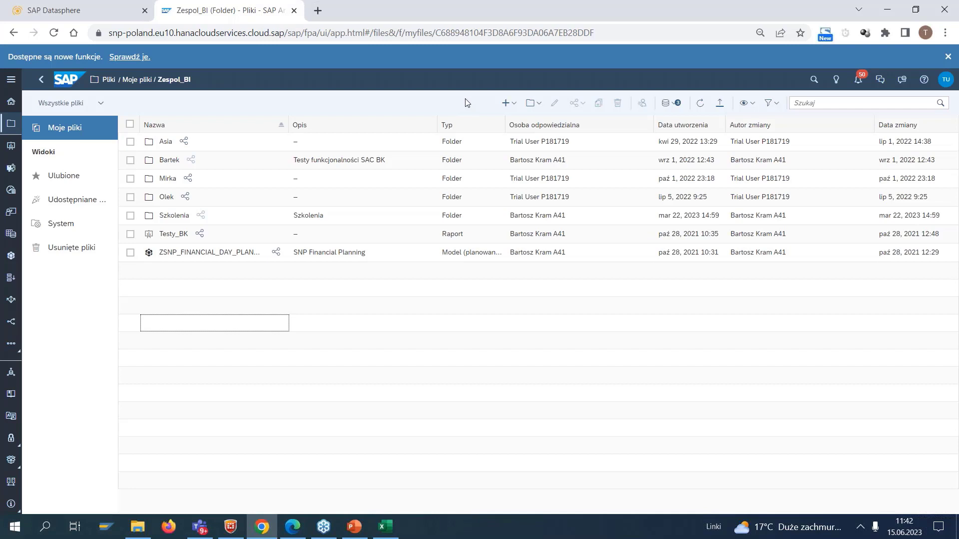
pyautogui.click(516, 106)
pyautogui.click(519, 118)
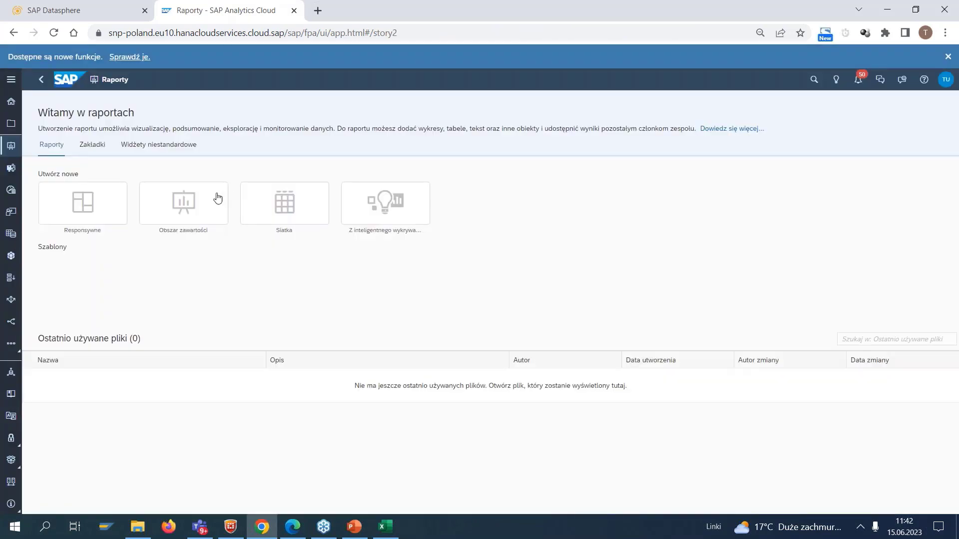
pyautogui.click(188, 203)
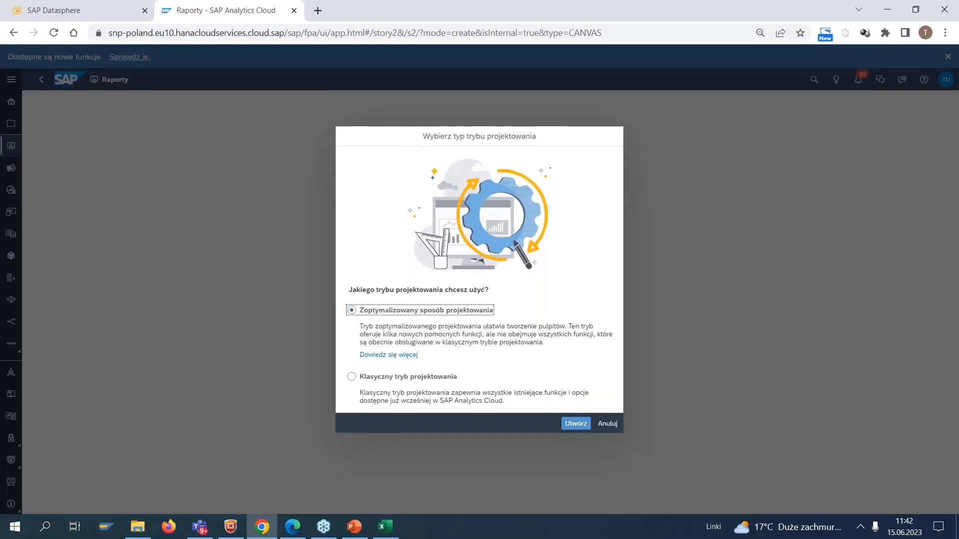
pyautogui.click(573, 425)
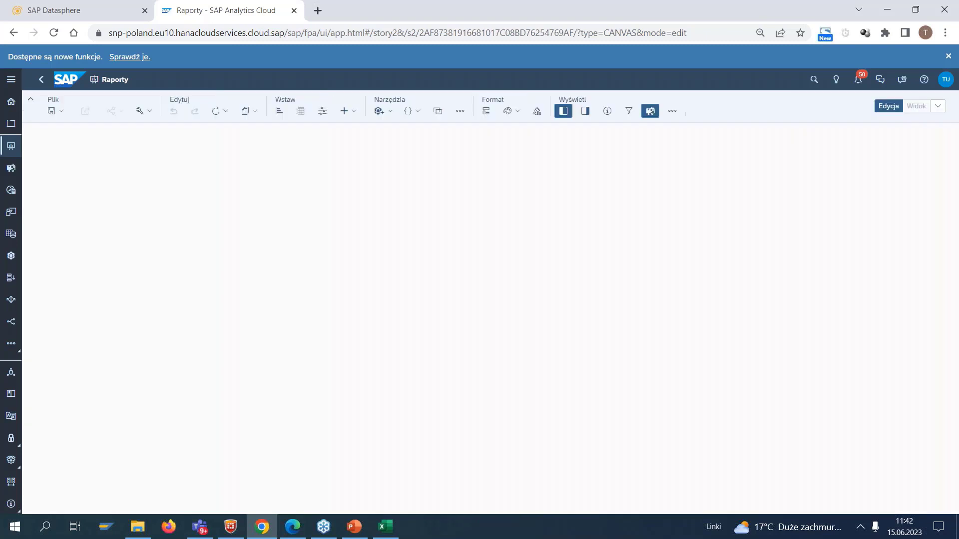
# Step: Insert a chart in the new report, using WEBI_MZ_1506 from the ZEO space of the DWC Datasphere connection as its data source
pyautogui.click(278, 112)
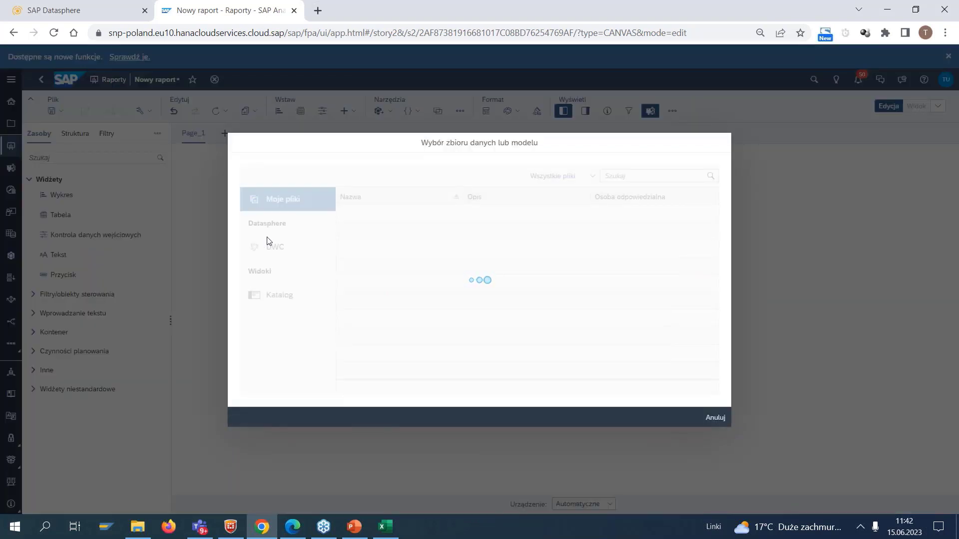
pyautogui.click(275, 243)
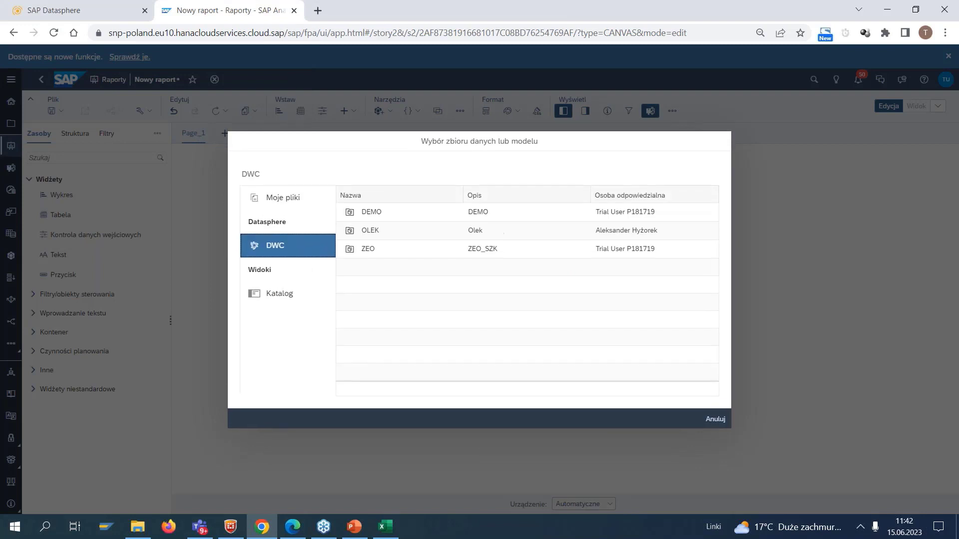
pyautogui.click(372, 252)
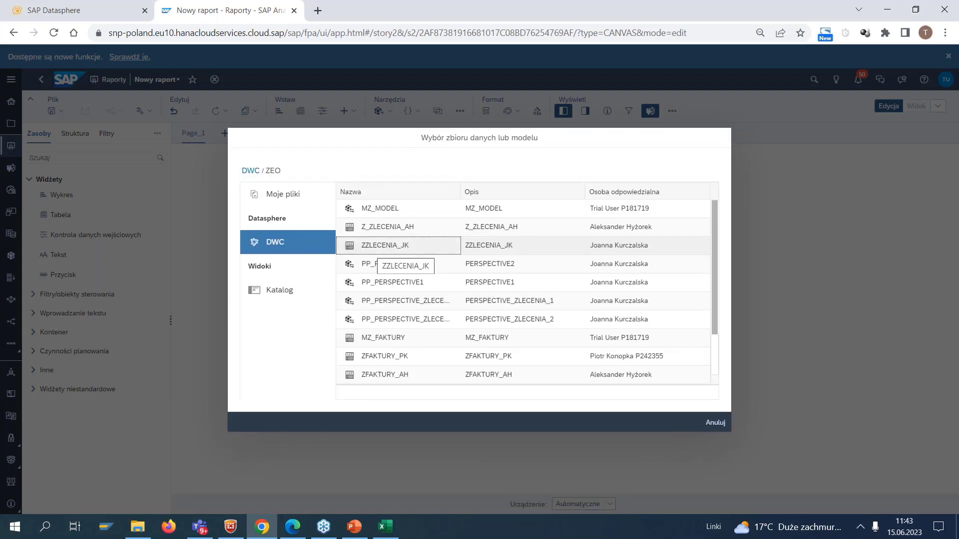
pyautogui.moveTo(715, 266); pyautogui.dragTo(717, 344)
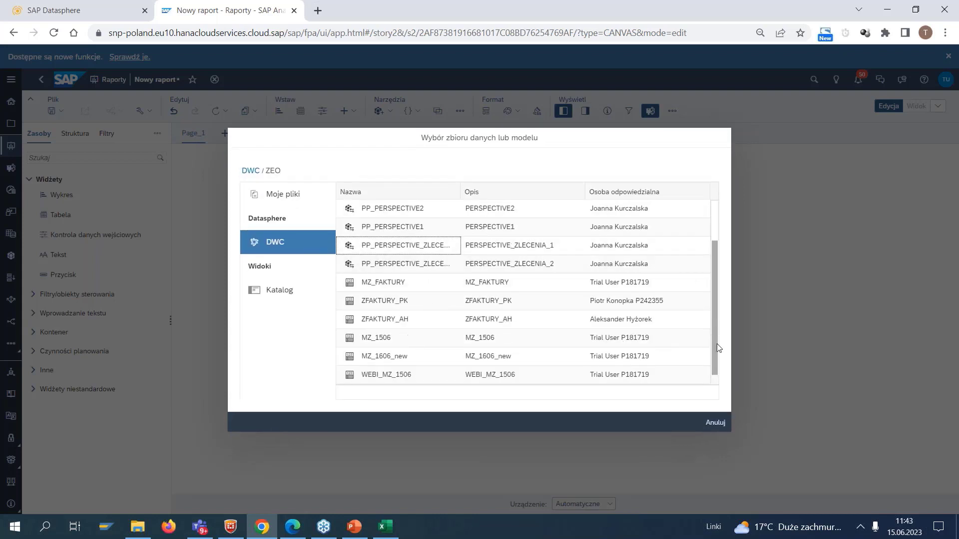
pyautogui.click(445, 378)
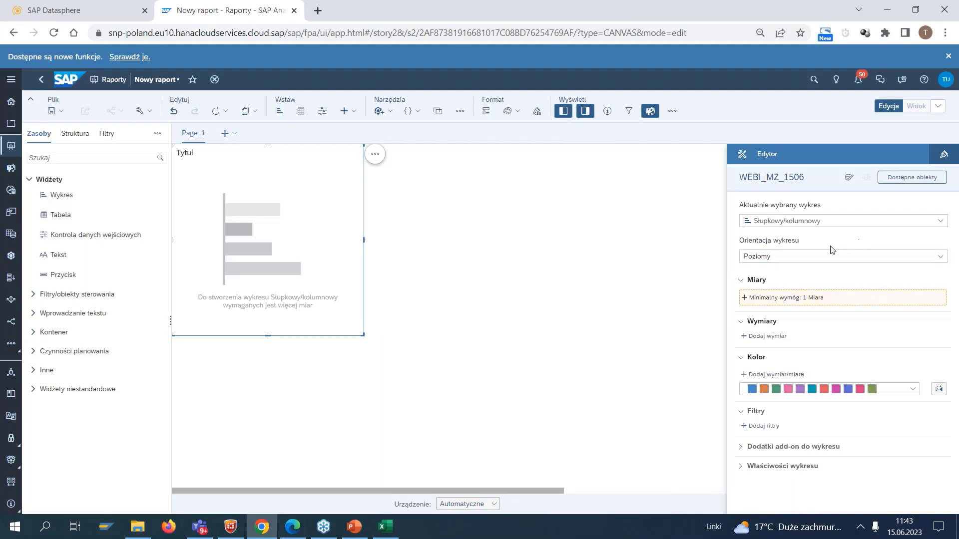
# Step: Add the measure Bonus_sprzedawcy and the dimension Grupa_raportowa to the bar chart
pyautogui.click(906, 301)
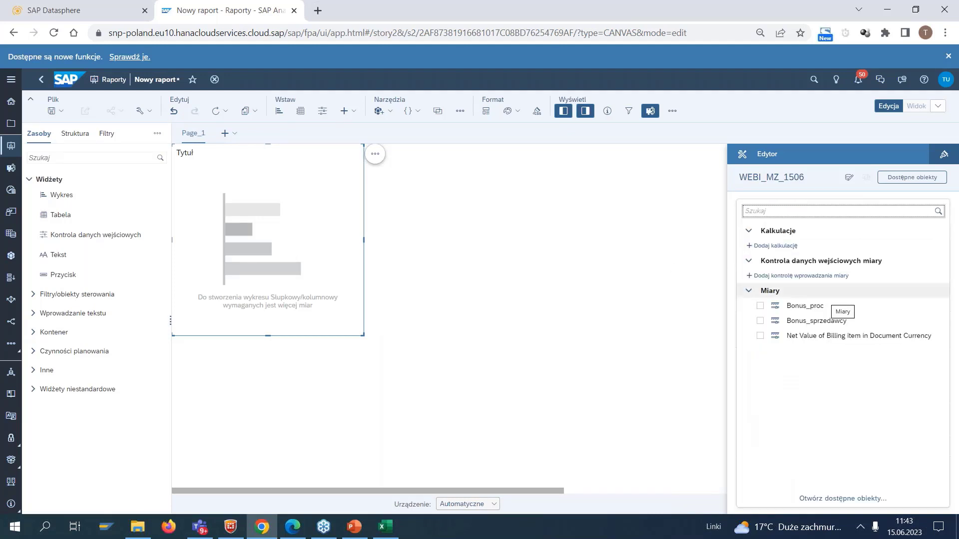
pyautogui.click(765, 322)
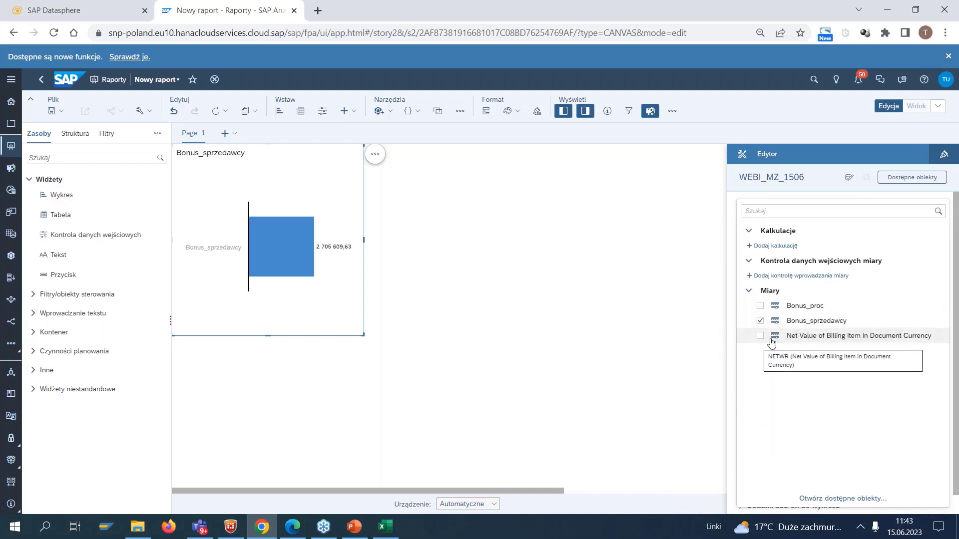
pyautogui.click(730, 235)
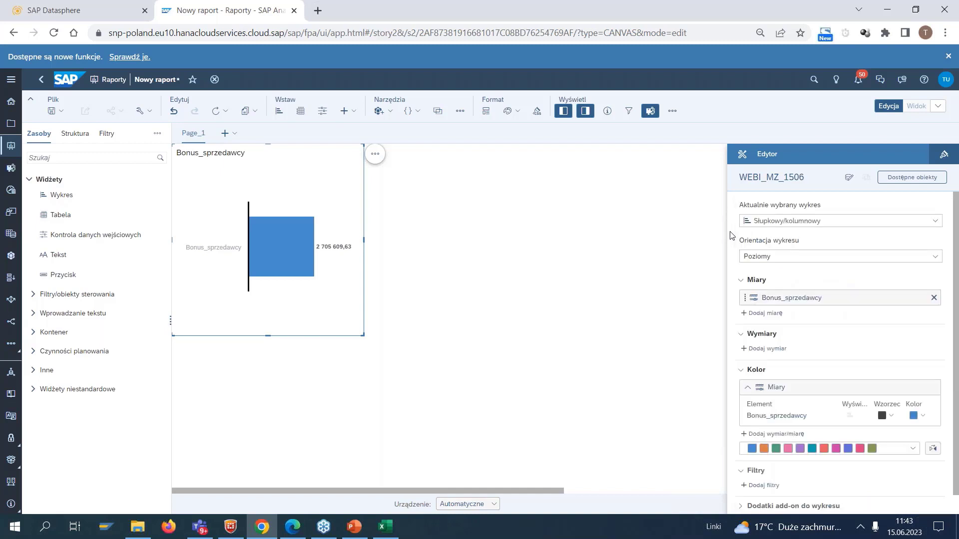
pyautogui.click(770, 349)
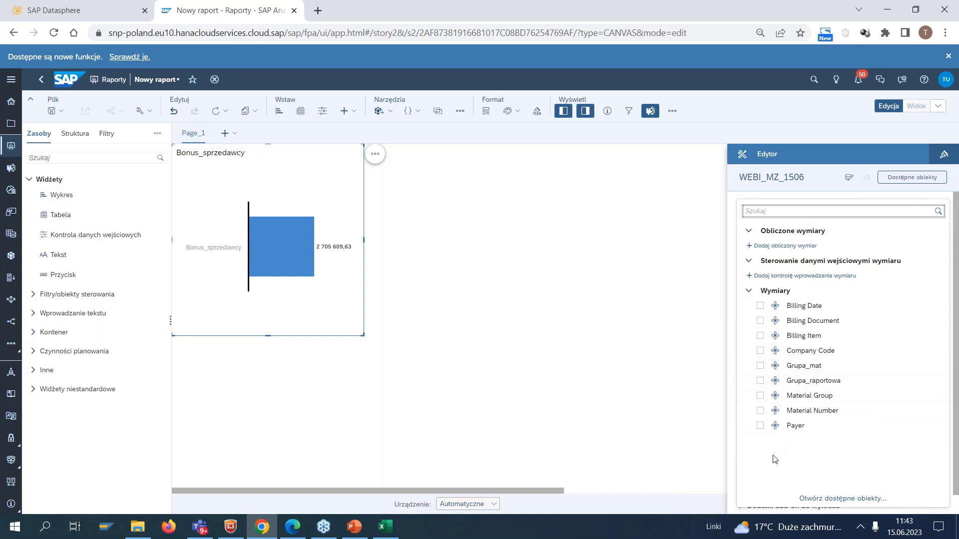
pyautogui.click(761, 382)
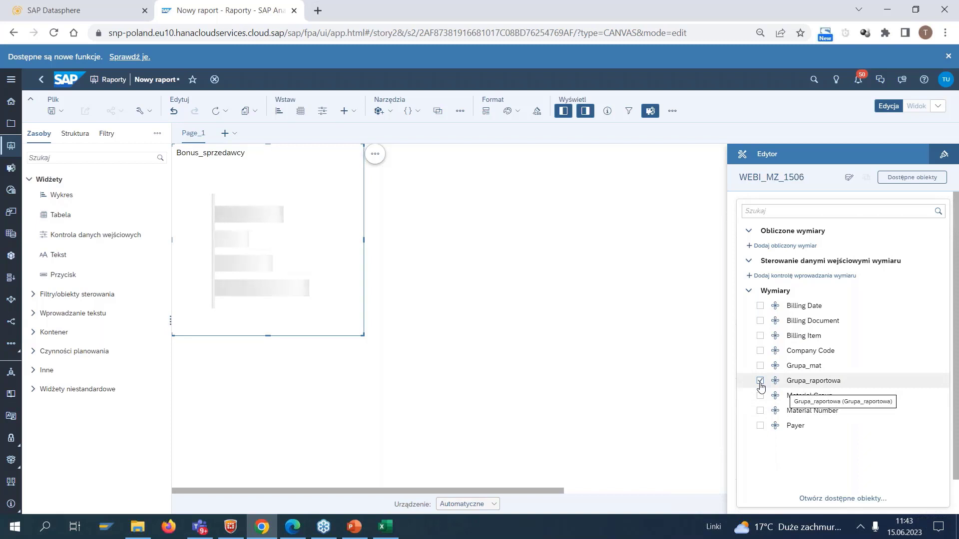
pyautogui.click(729, 349)
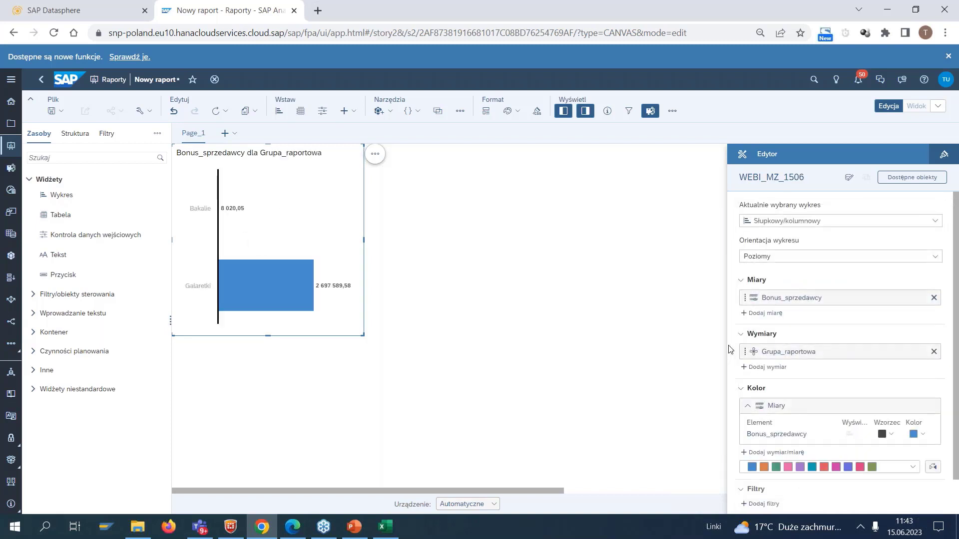